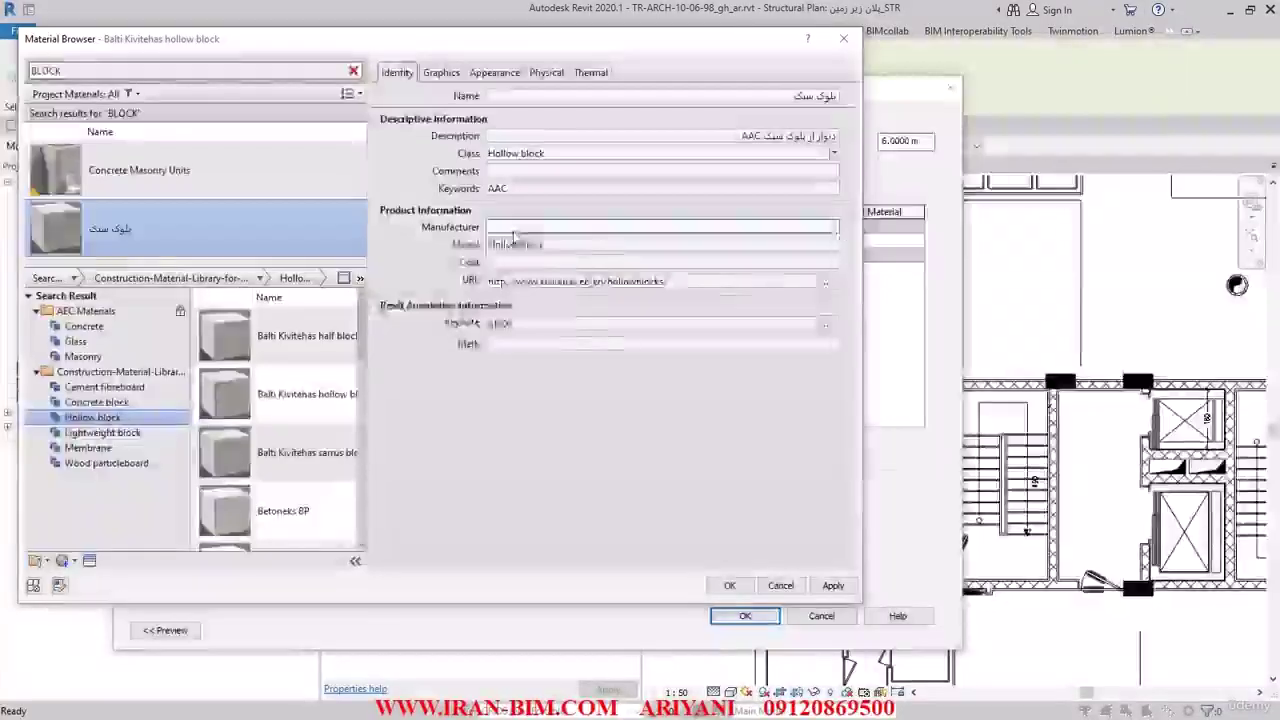
- Set the light block material's manufacturer to پرین بتن and its model to AAC
left_click(558, 275)
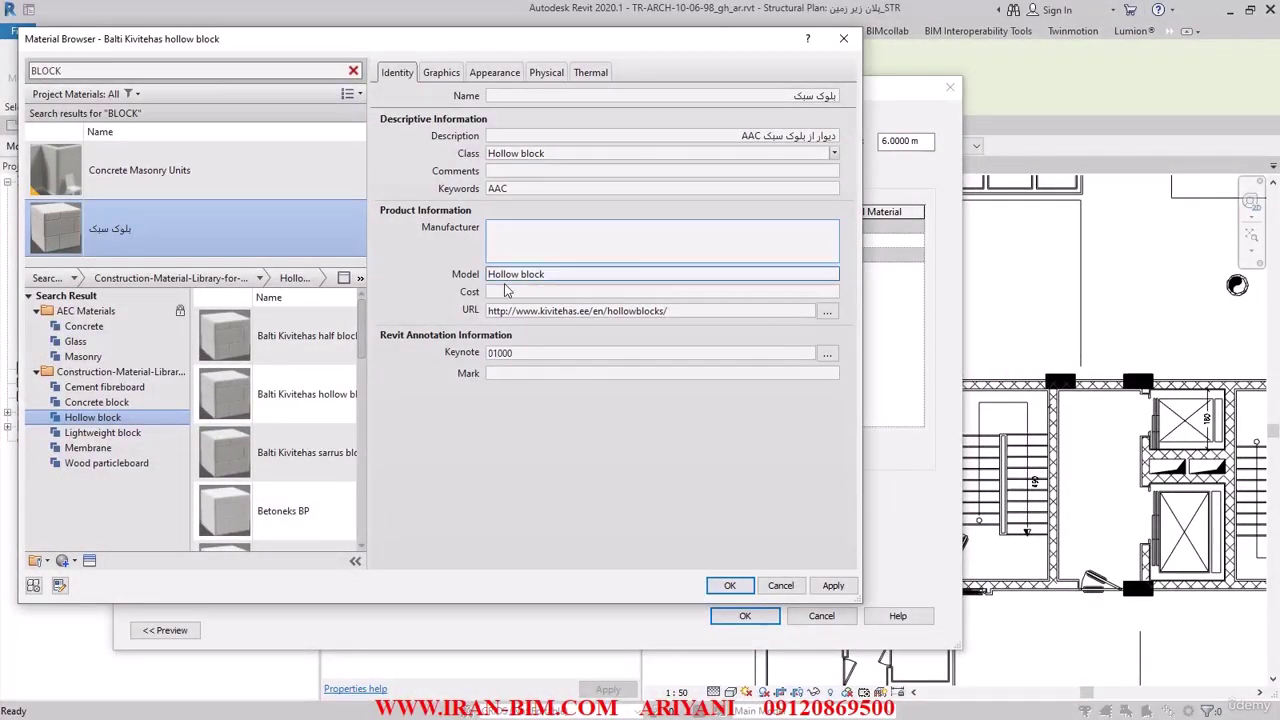
left_click(500, 229)
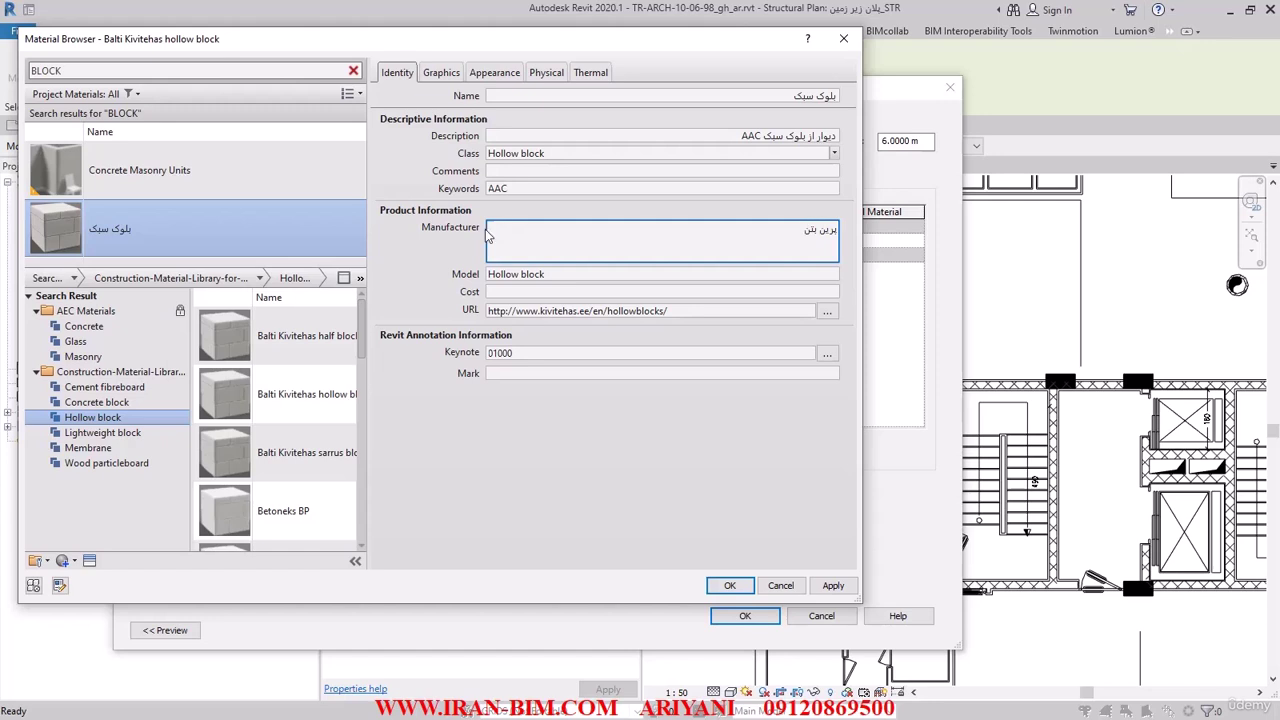
left_click(530, 274)
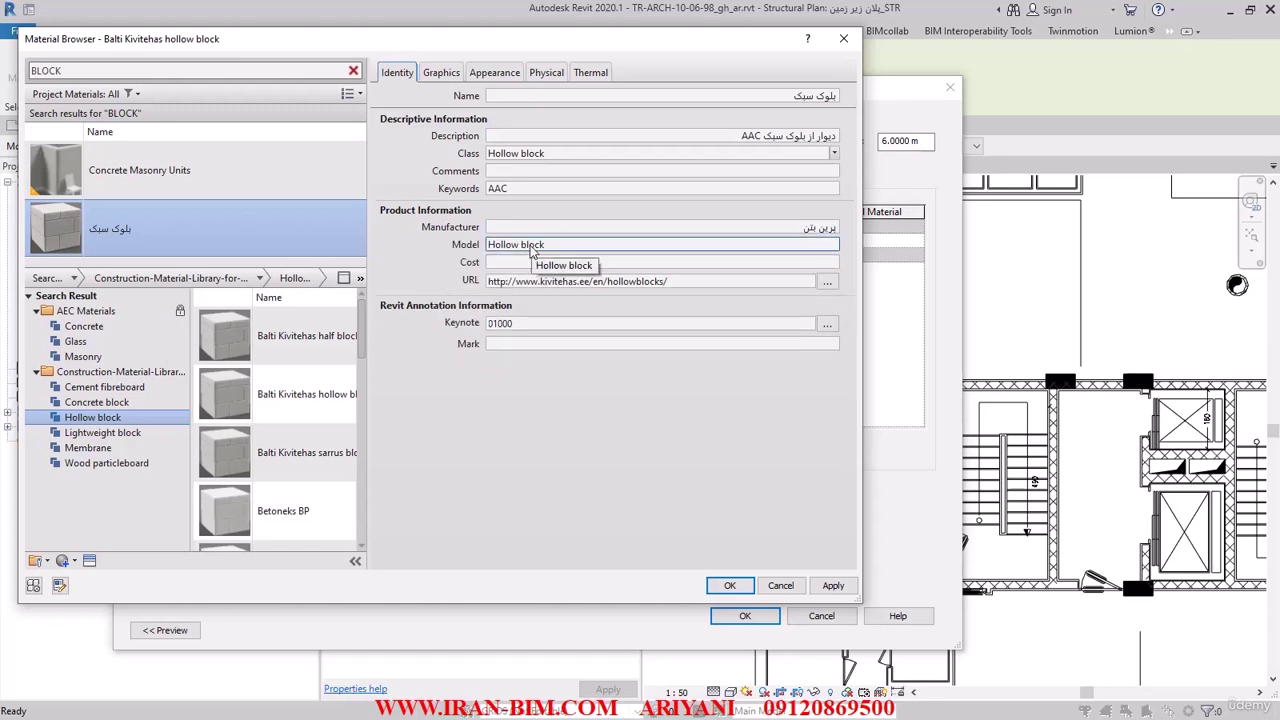
left_click(535, 263)
triple_click(535, 263)
type("AAC")
key("Tab")
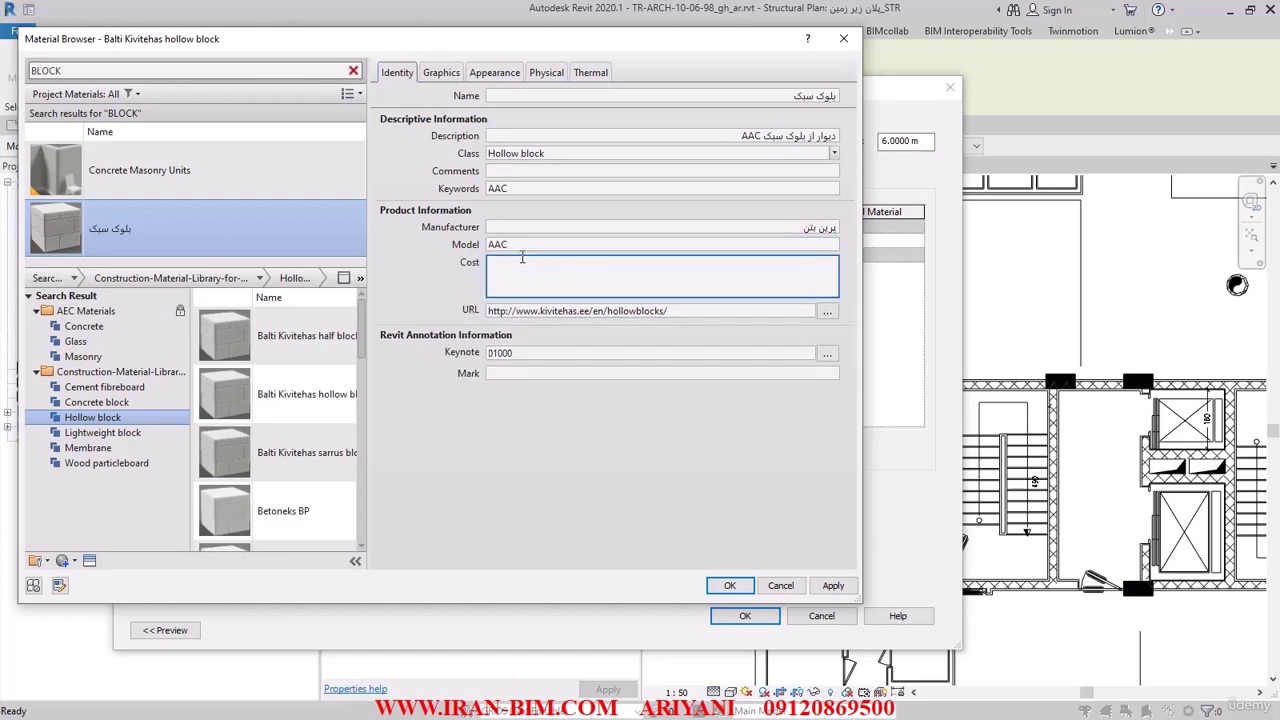
- Set the block material's cost to 0.00 and replace its URL with the copied parinbeton.com link, accepting the material
type("0.00")
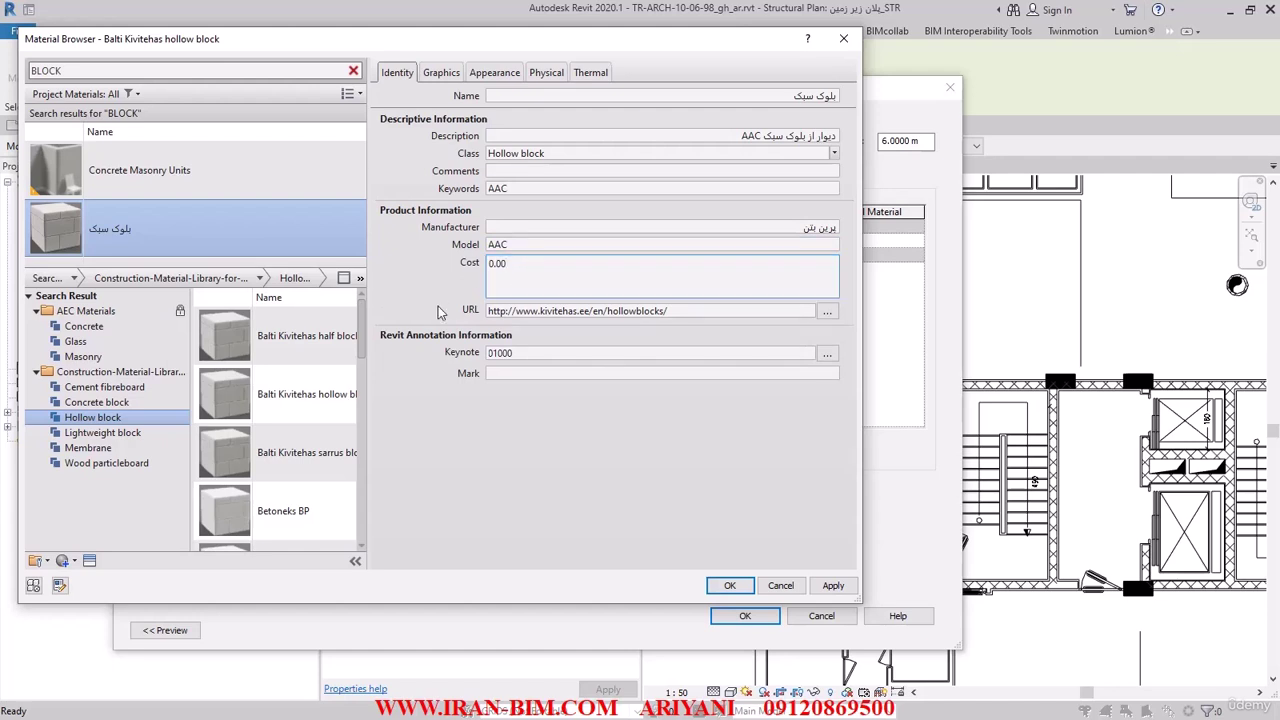
key("Tab")
key("Tab")
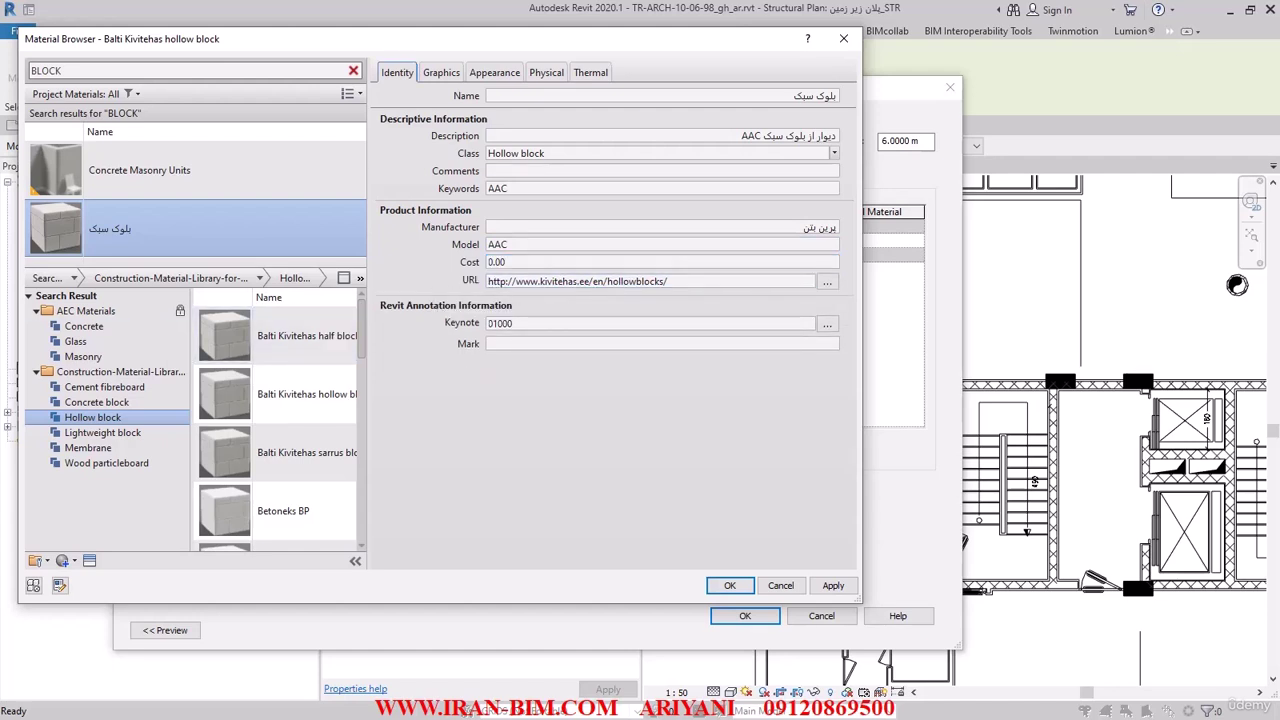
key("Return")
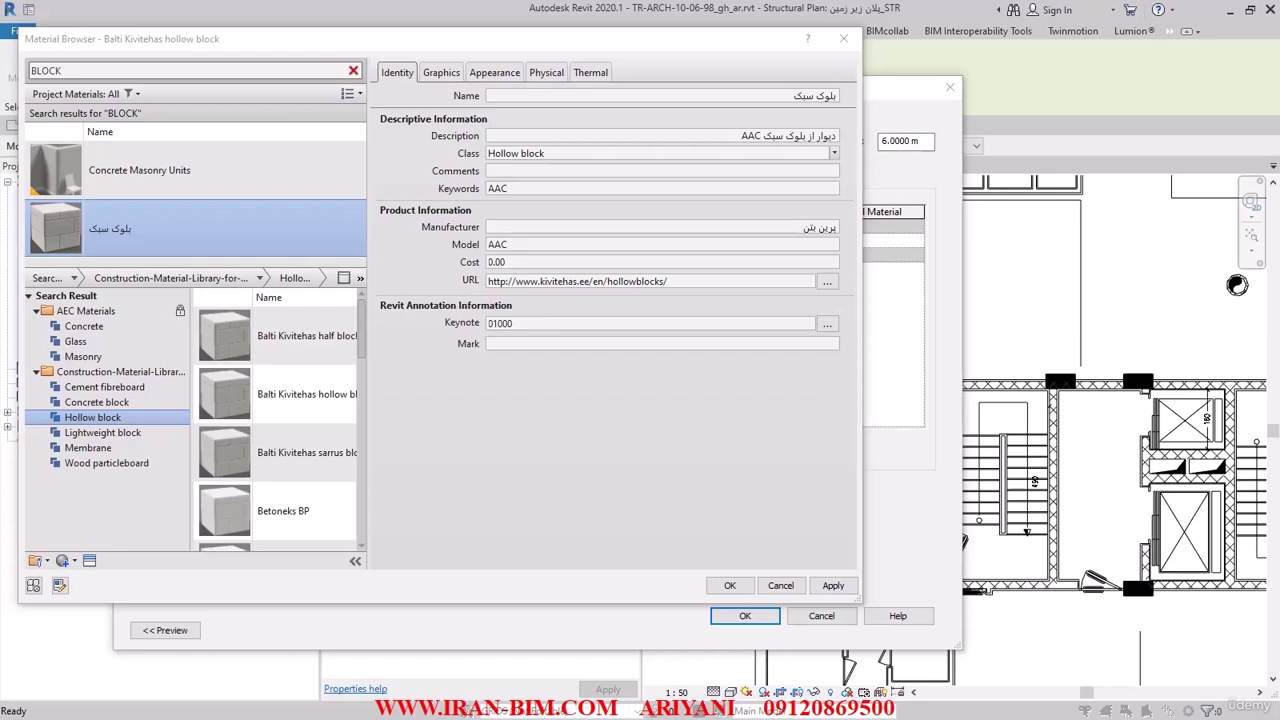
left_click(701, 282)
key("ctrl+a")
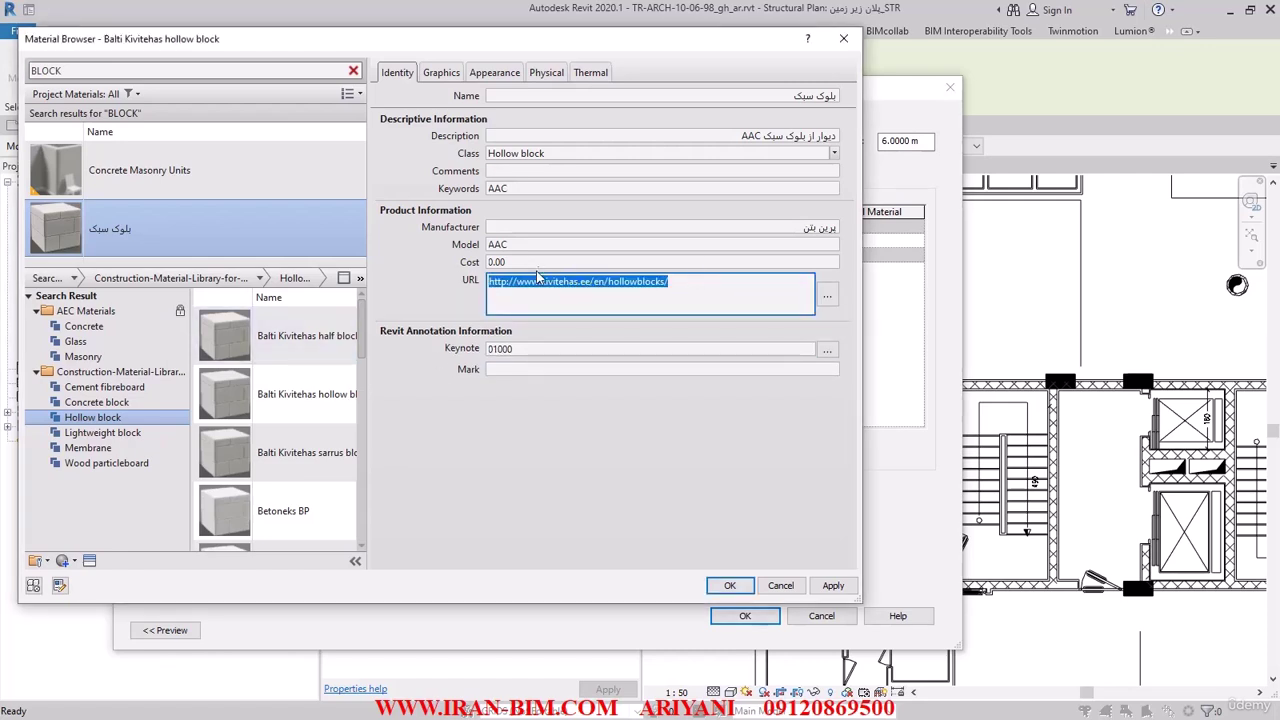
key("ctrl+v")
left_click(413, 273)
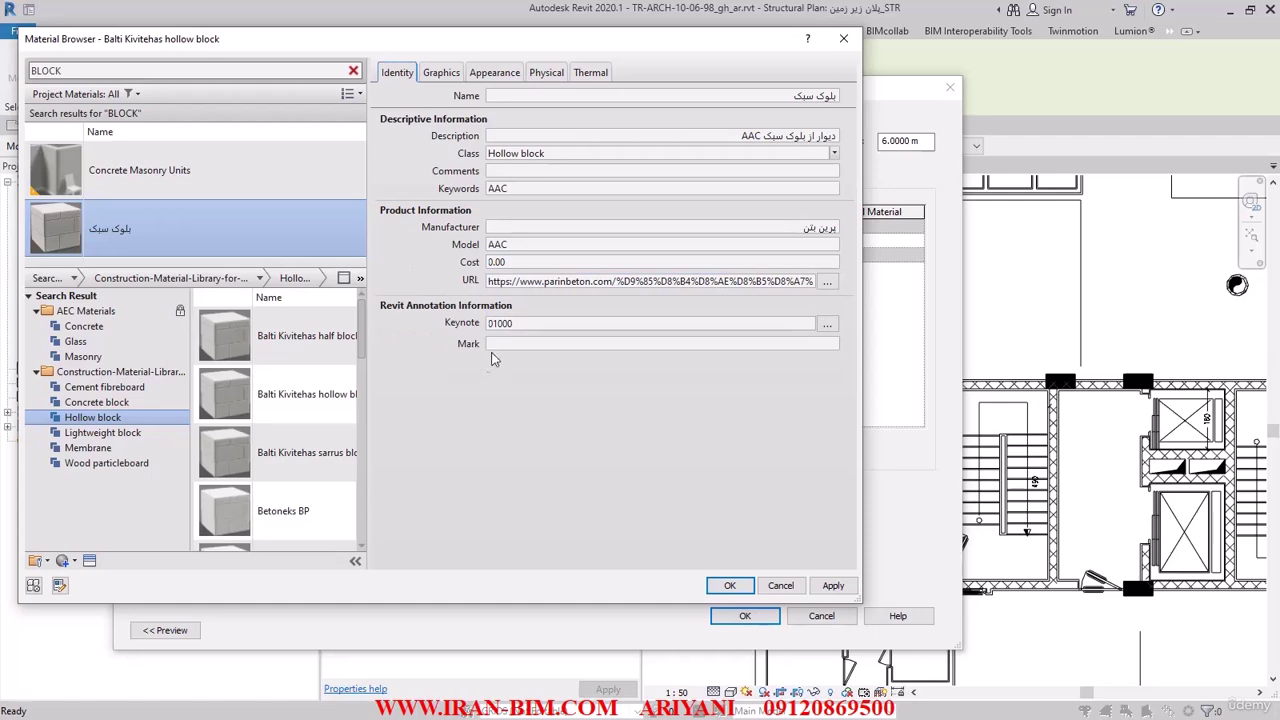
left_click(729, 585)
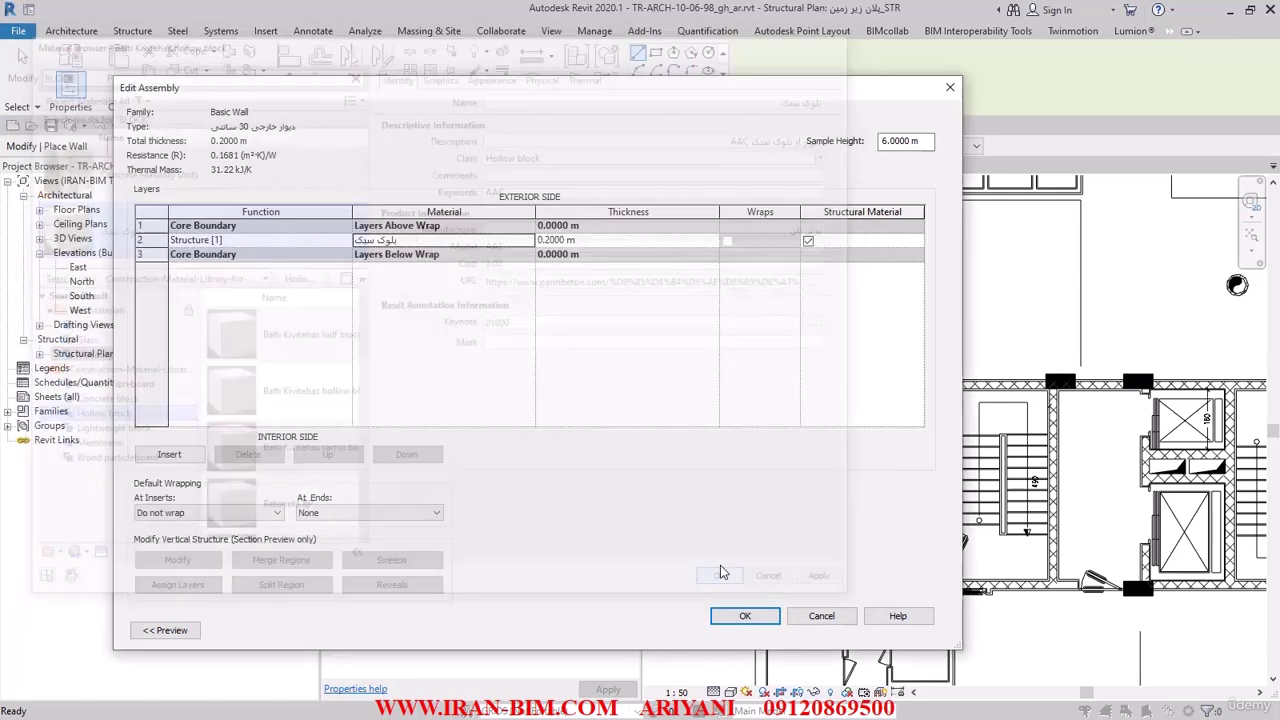
- Set the structure layer of the 30 cm exterior wall type to 0.3 m thick and accept the type properties
left_click(745, 615)
left_click(574, 242)
left_click(602, 245)
key("BackSpace")
type(".3")
left_click(745, 615)
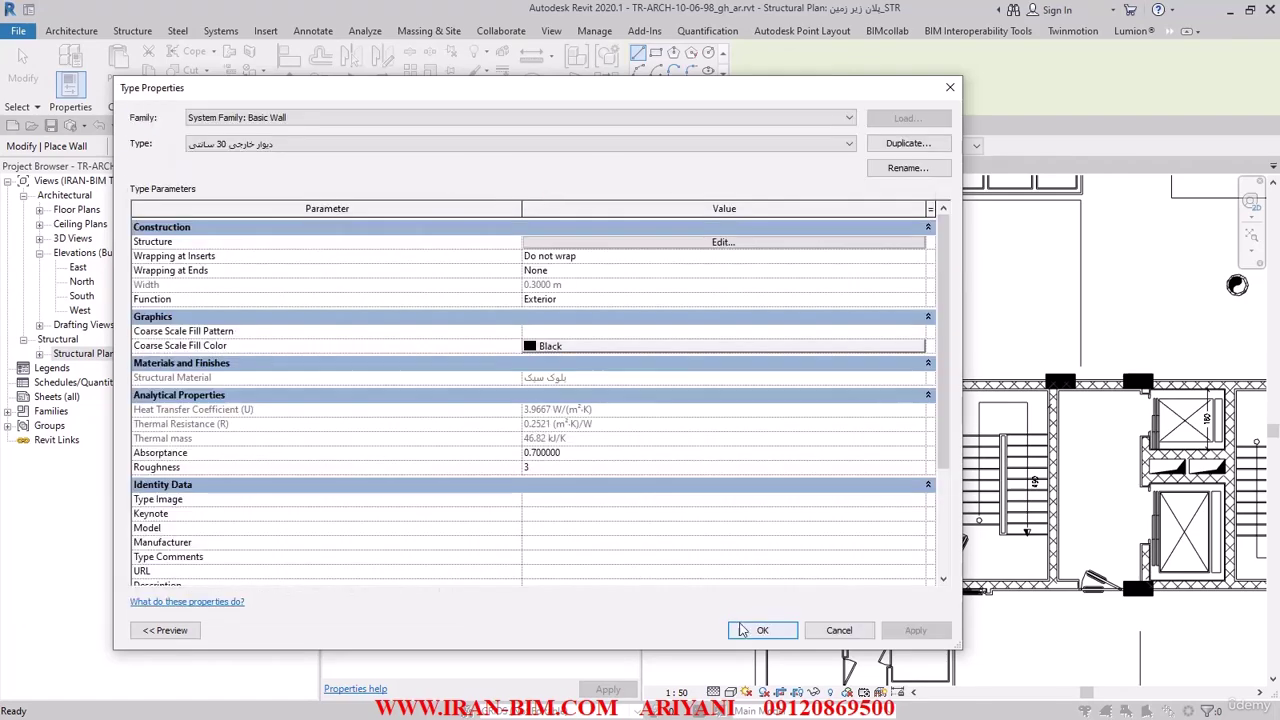
left_click(752, 633)
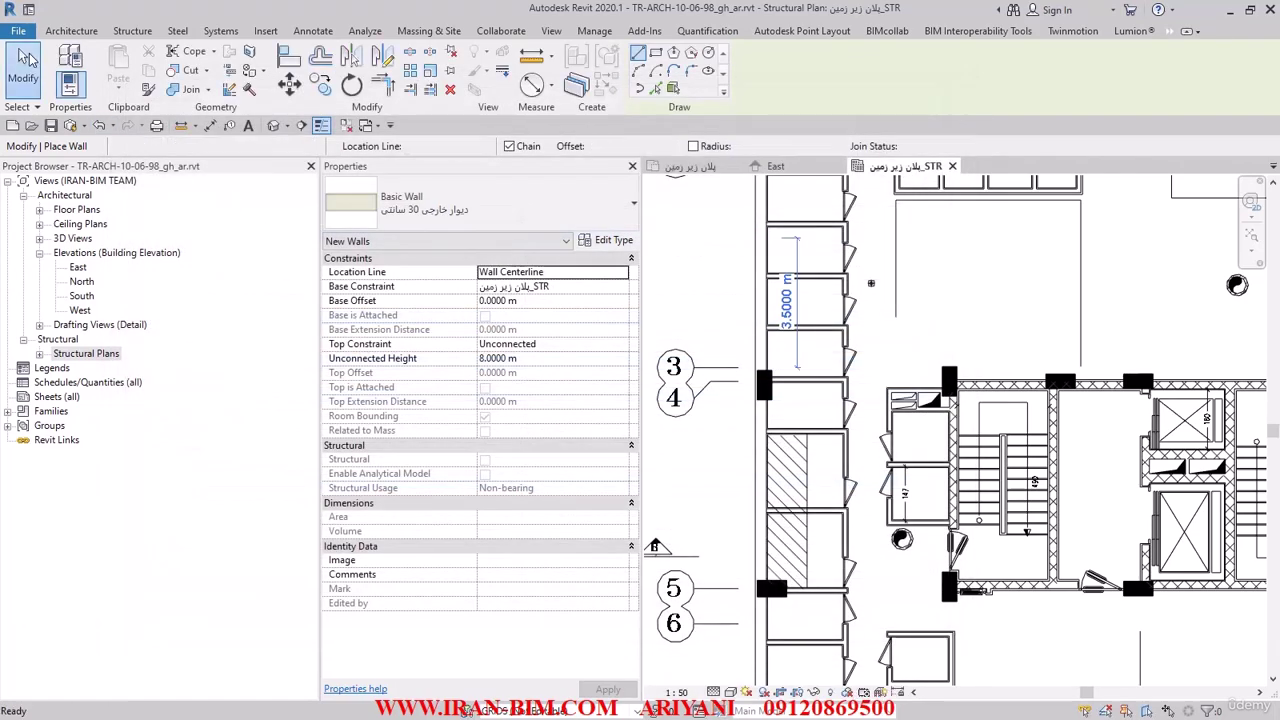
- Leave wall placement and start browsing for another keynote file in the keynoting settings
left_click(22, 68)
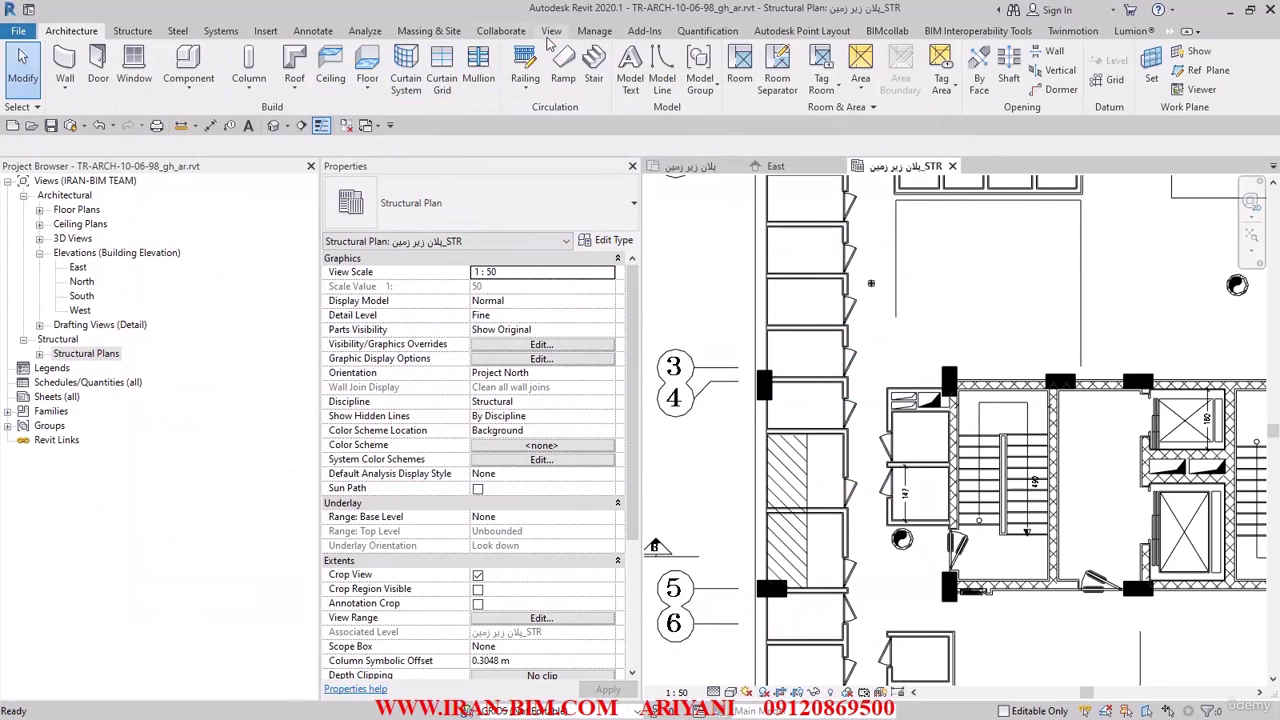
left_click(272, 32)
left_click(314, 36)
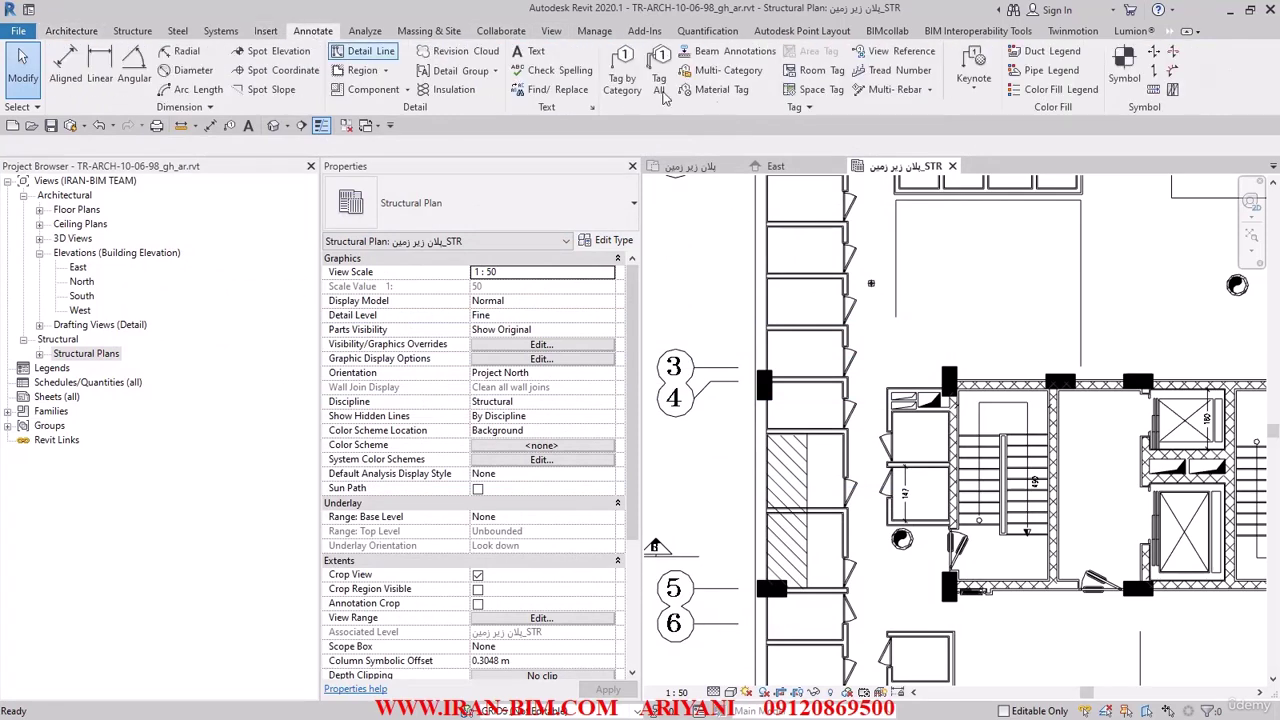
left_click(968, 92)
left_click(1016, 211)
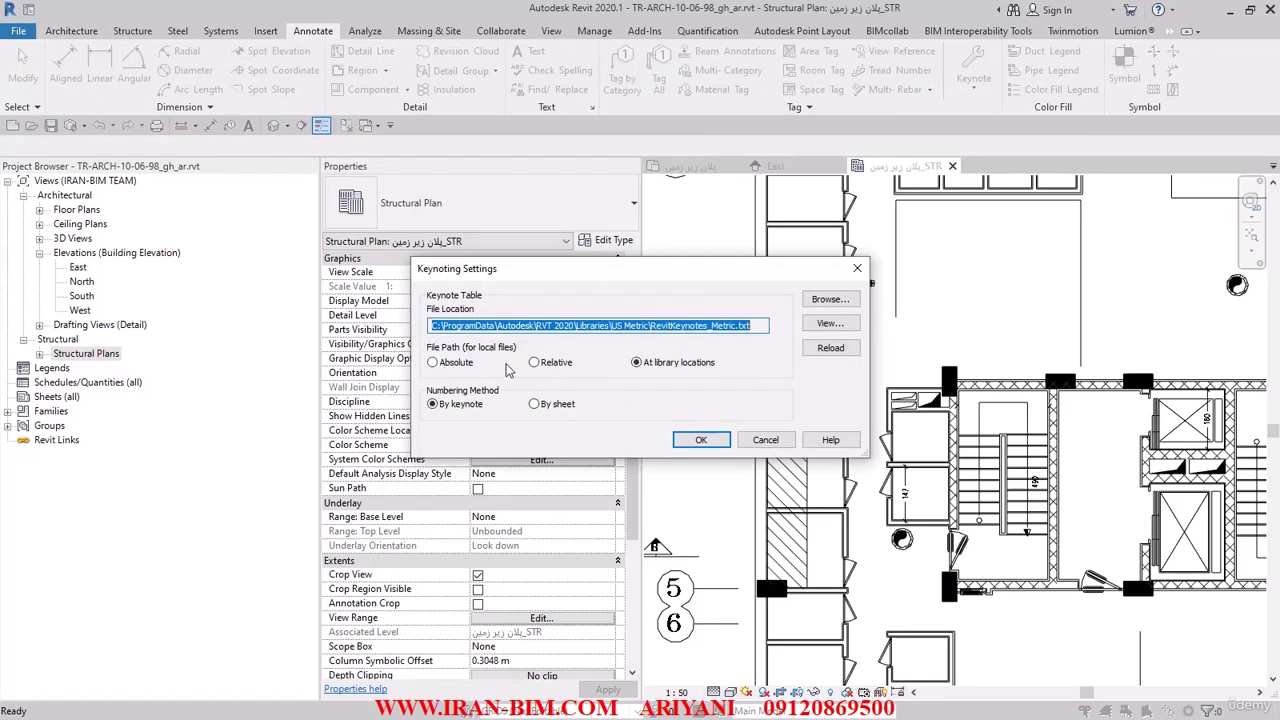
left_click(820, 300)
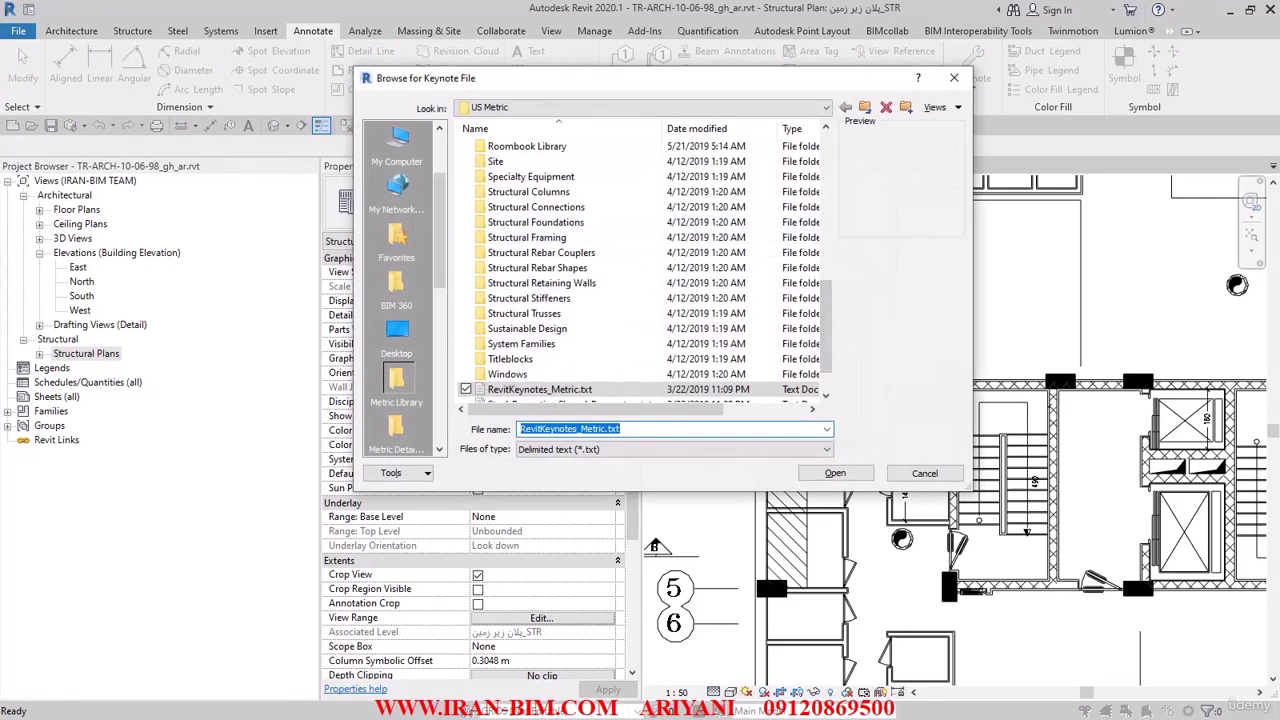
- Copy the FILESAMPLES folder path from File Explorer and load IR-KEYNOTE.txt from that folder as the keynote table
key("alt+Tab")
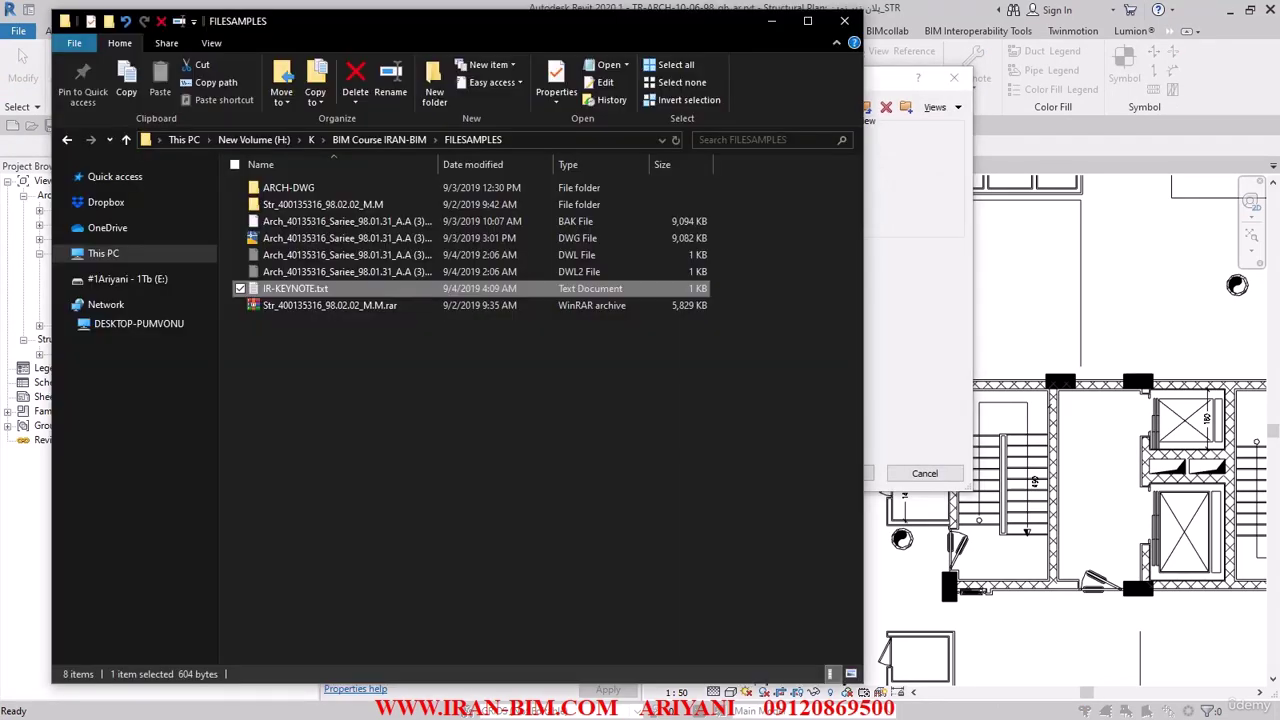
left_click(519, 145)
key("ctrl+c")
key("alt+Tab")
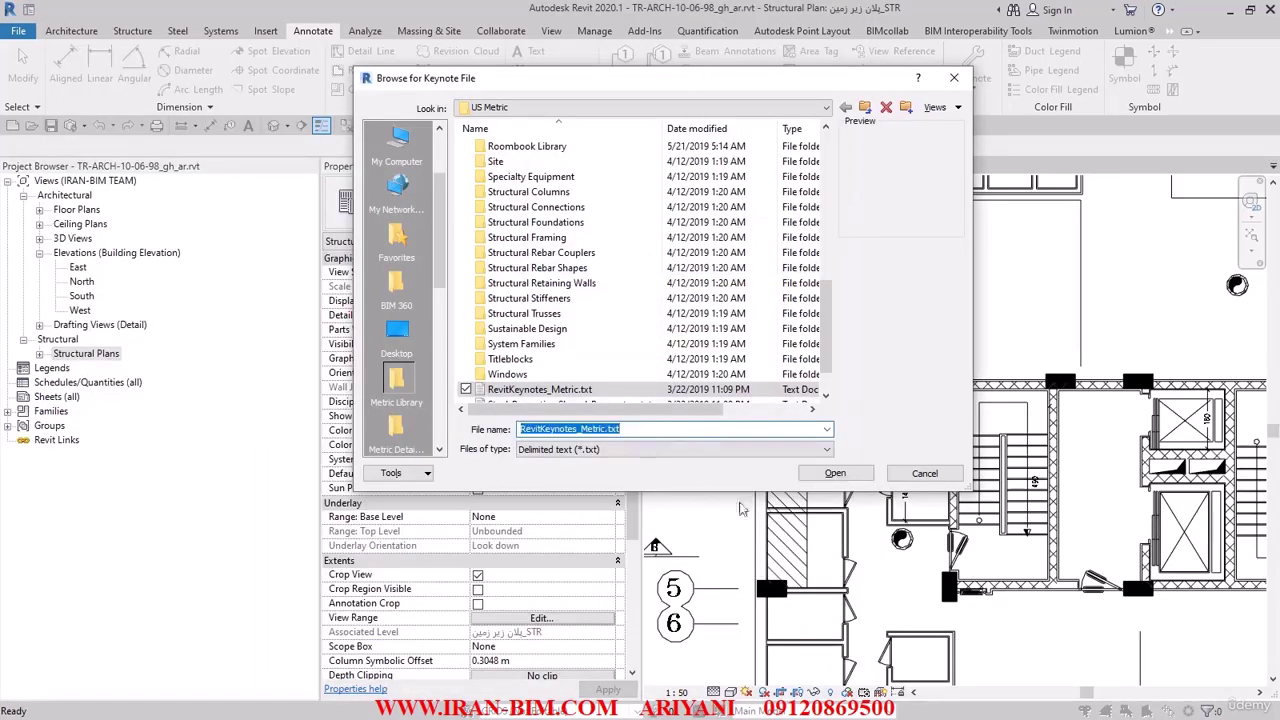
key("ctrl+v")
left_click(803, 472)
left_click(520, 176)
left_click(829, 472)
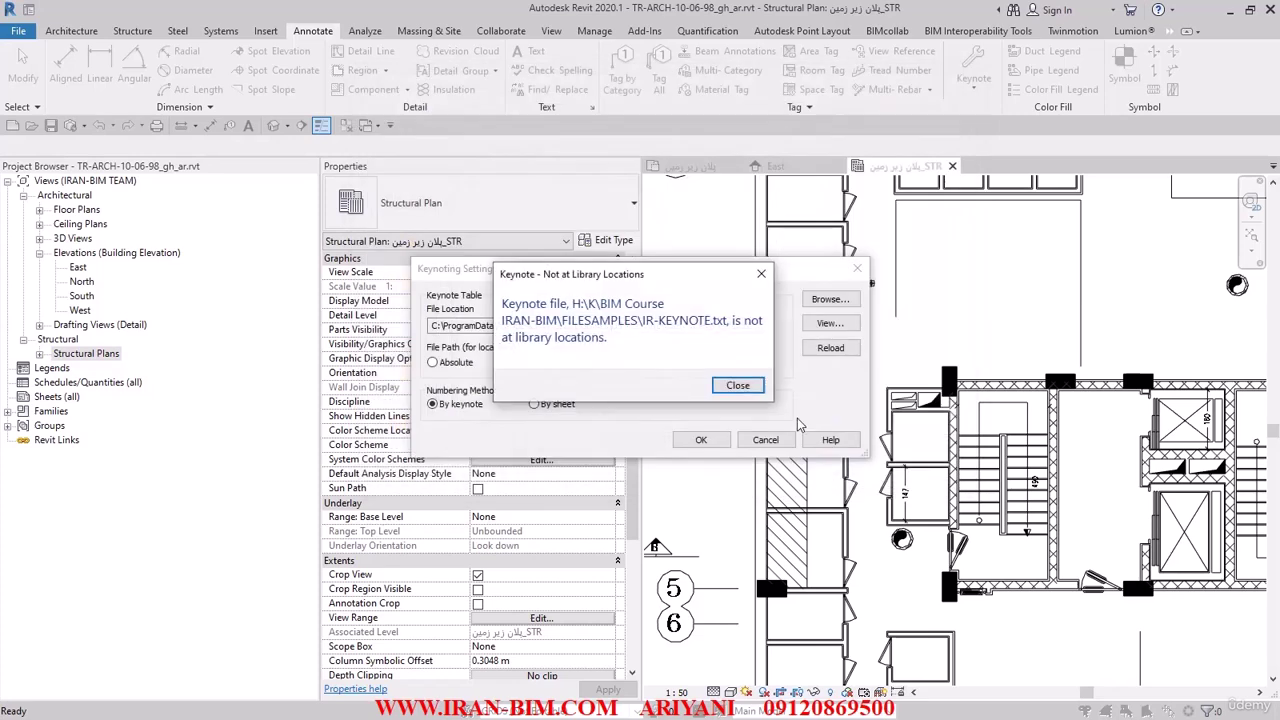
left_click(737, 385)
left_click(737, 366)
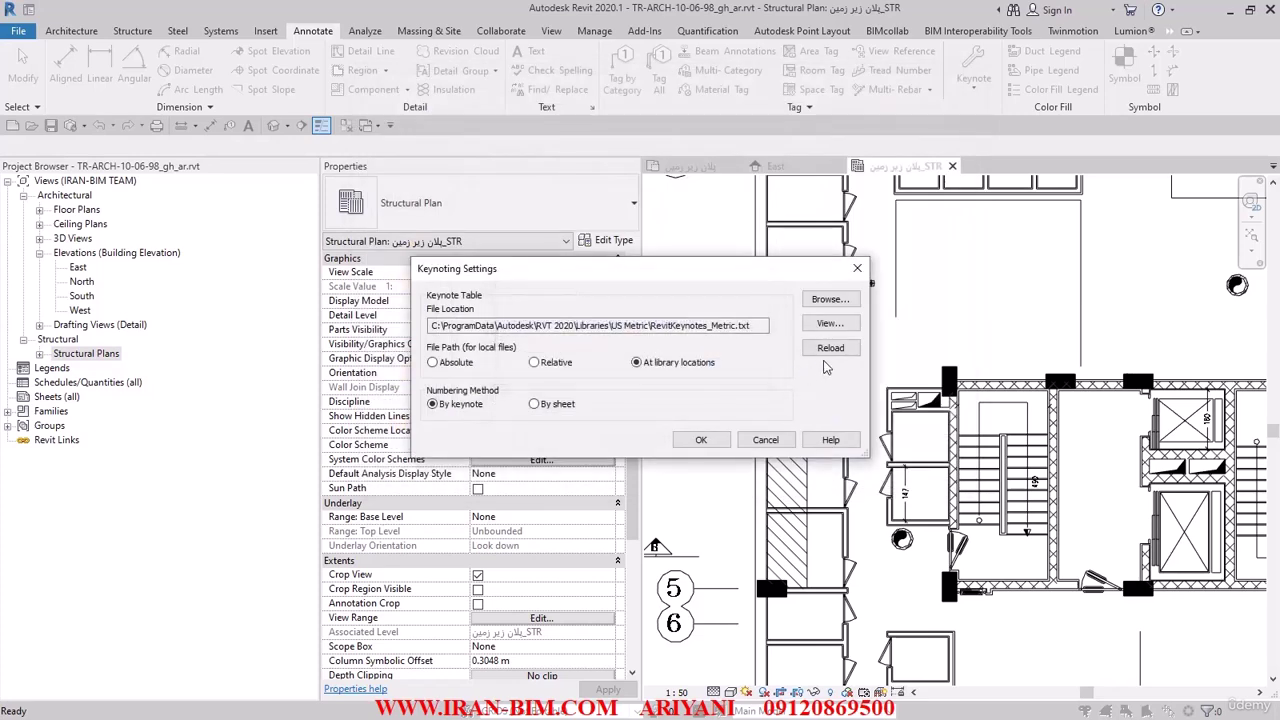
- Inspect the keynote texts under WALLS in the loaded table, including W-10, and accept the keynoting settings
left_click(830, 323)
left_click_drag(836, 66, 563, 52)
left_click(488, 106)
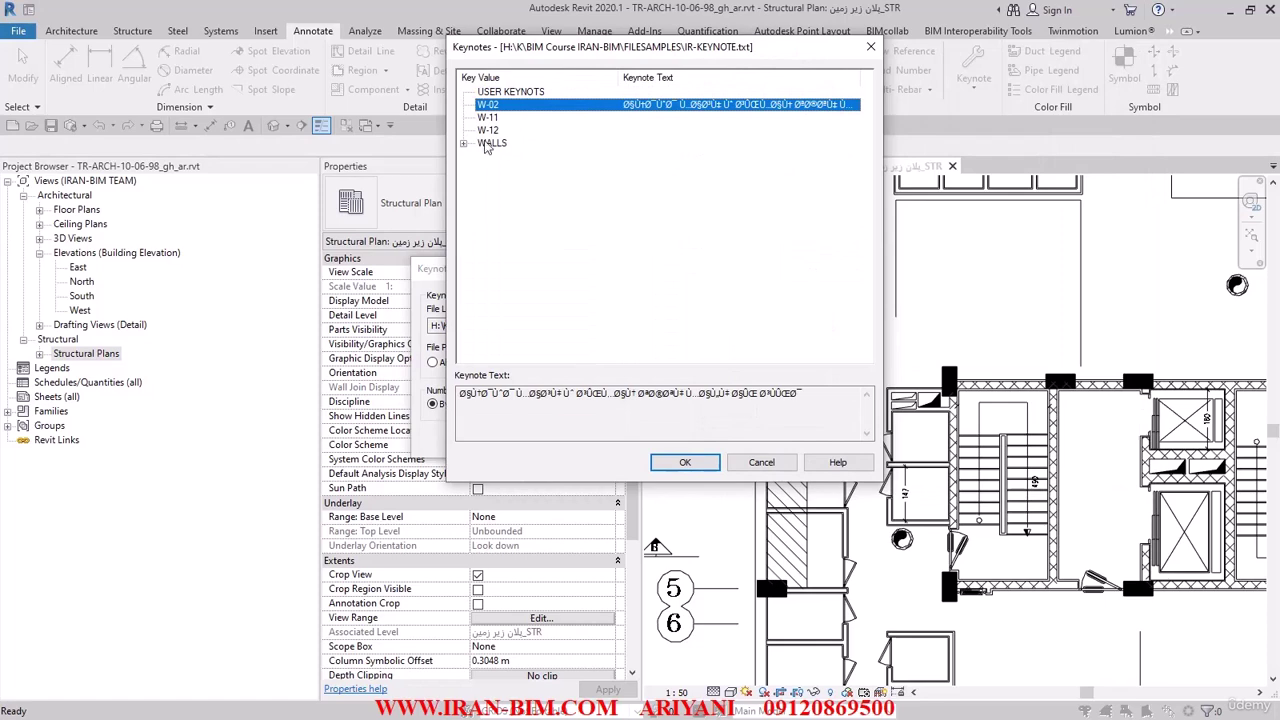
left_click(465, 144)
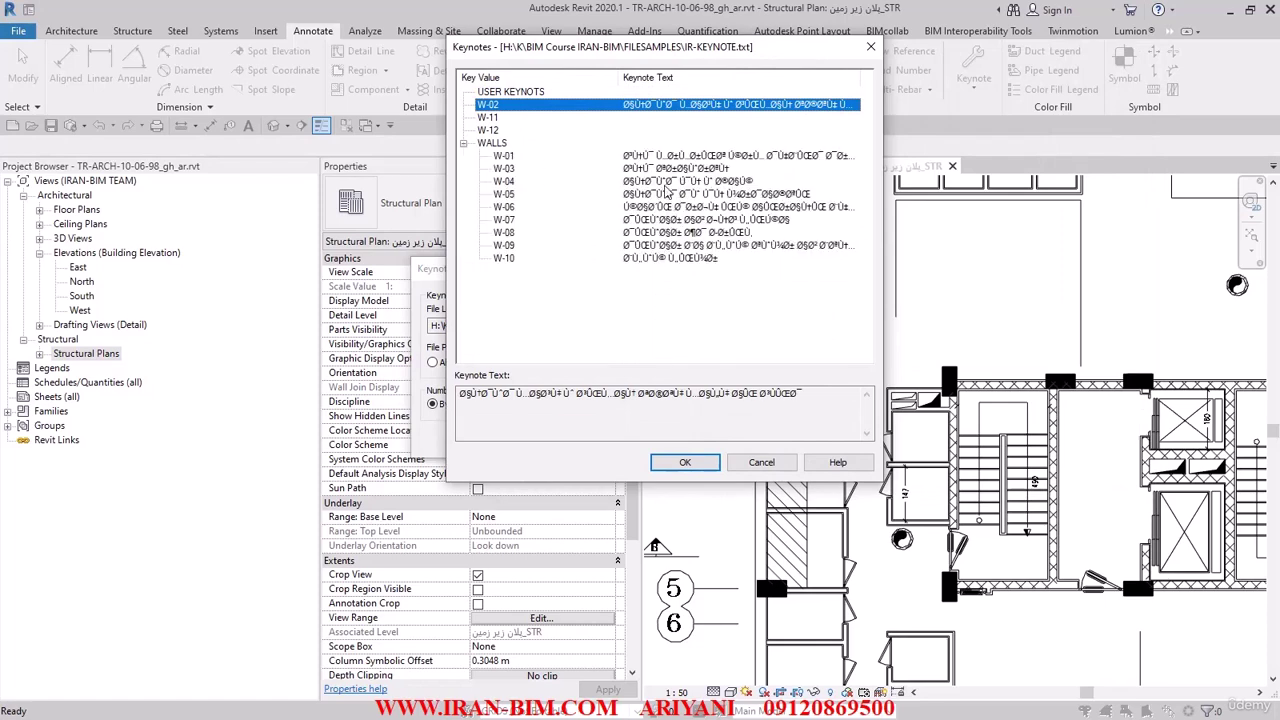
left_click(672, 259)
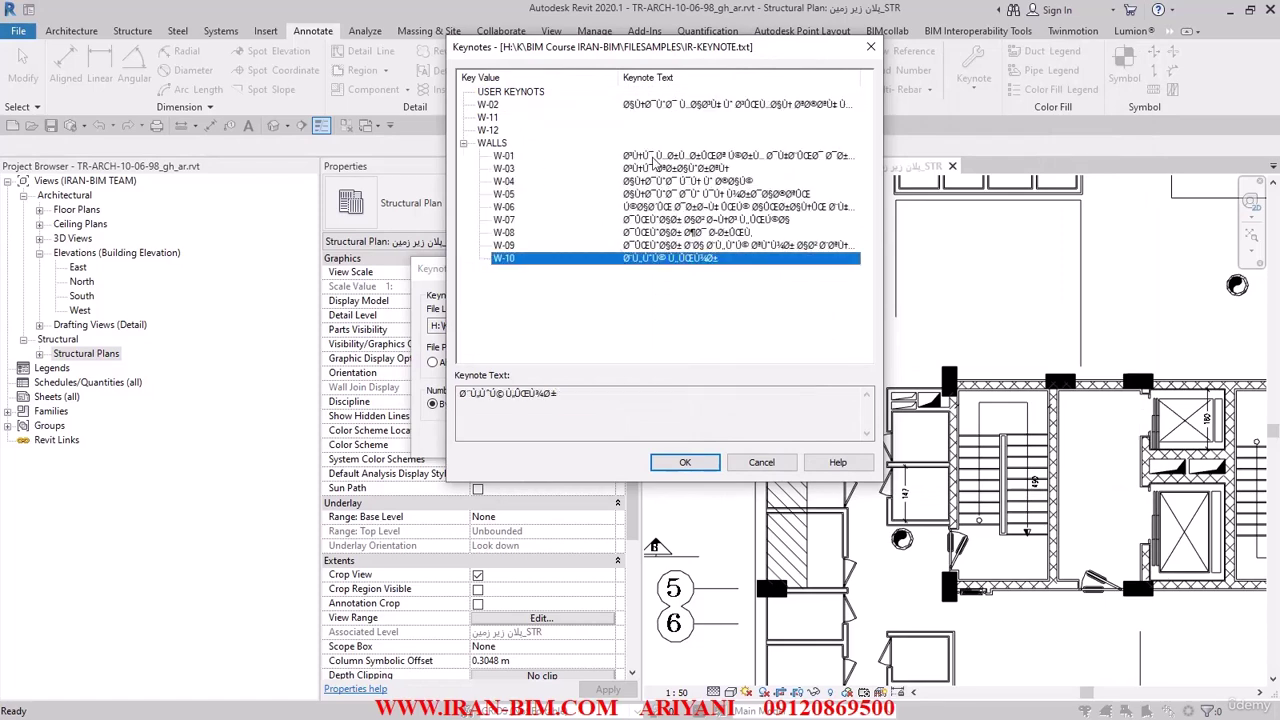
left_click(866, 52)
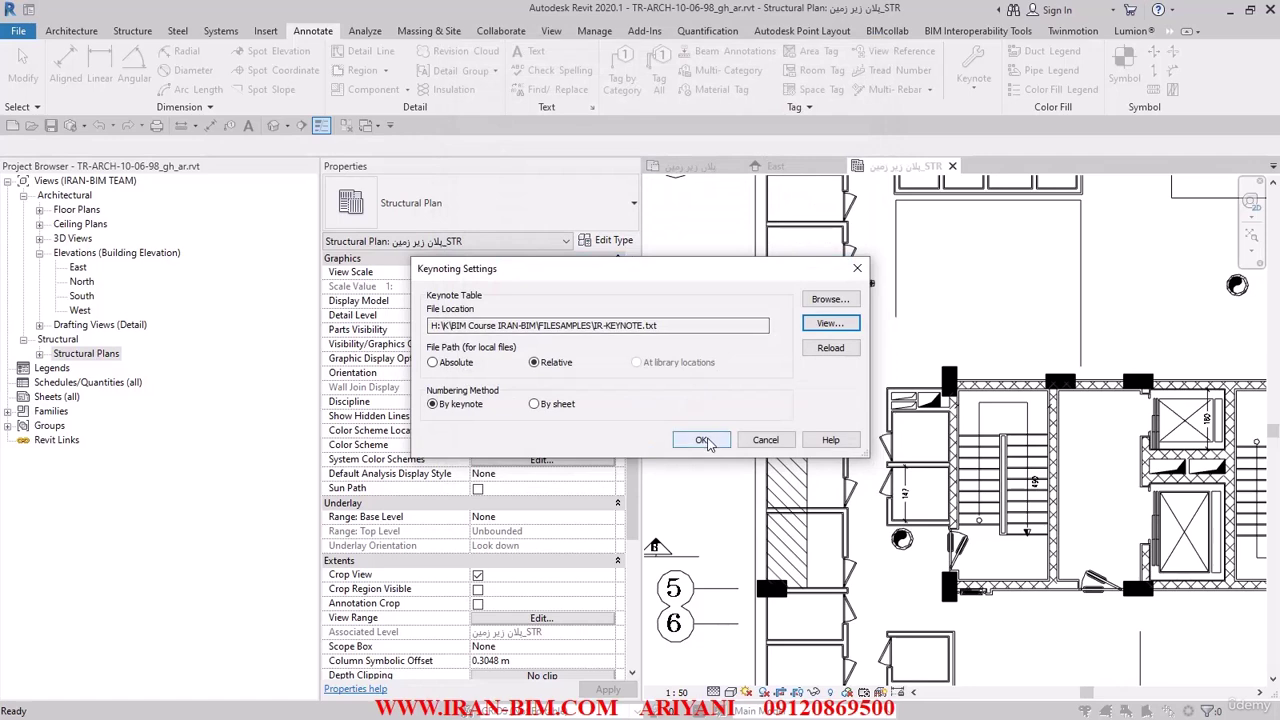
left_click(702, 440)
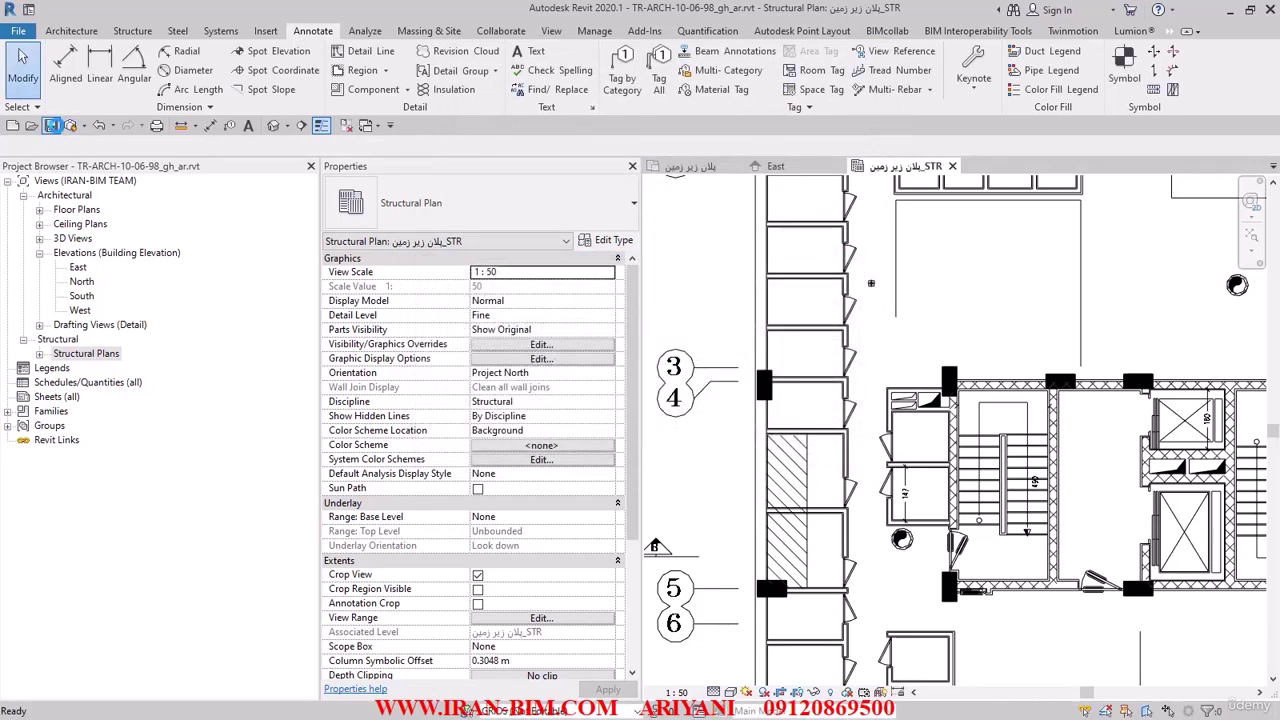
- Save the project, then switch to Notepad and save IR-KEYNOTE.txt
left_click(51, 125)
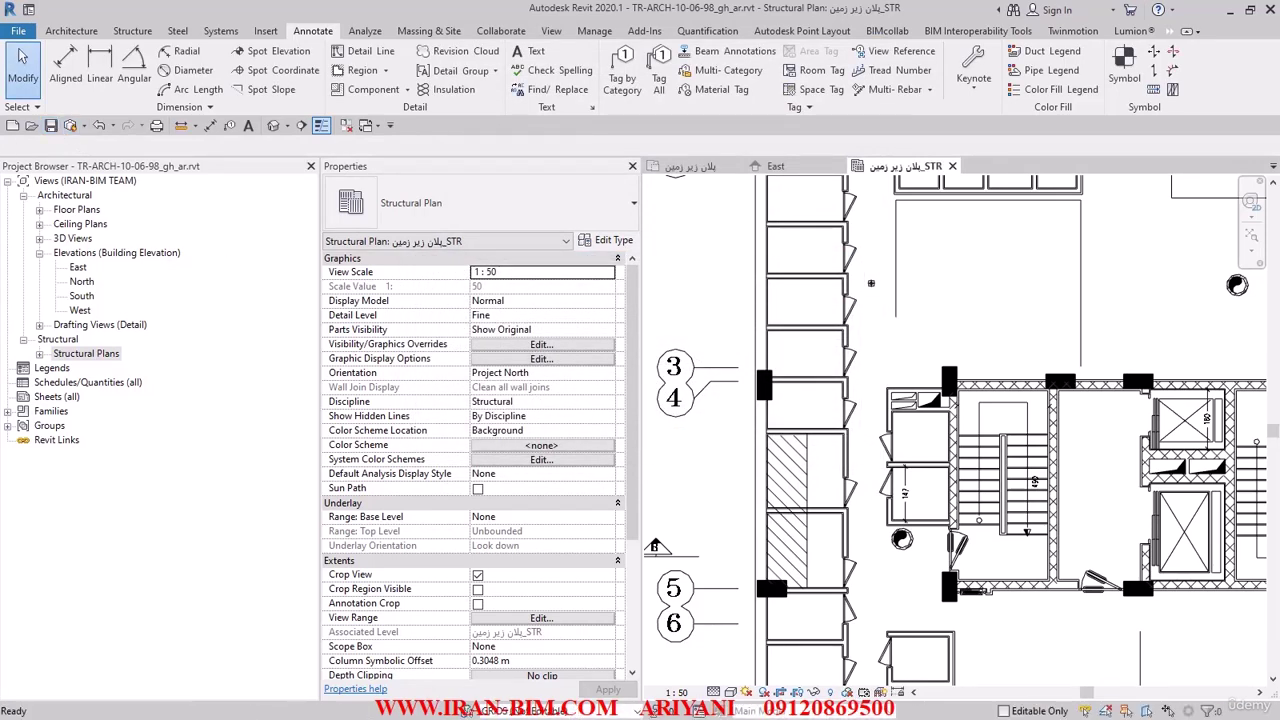
key("alt+Tab")
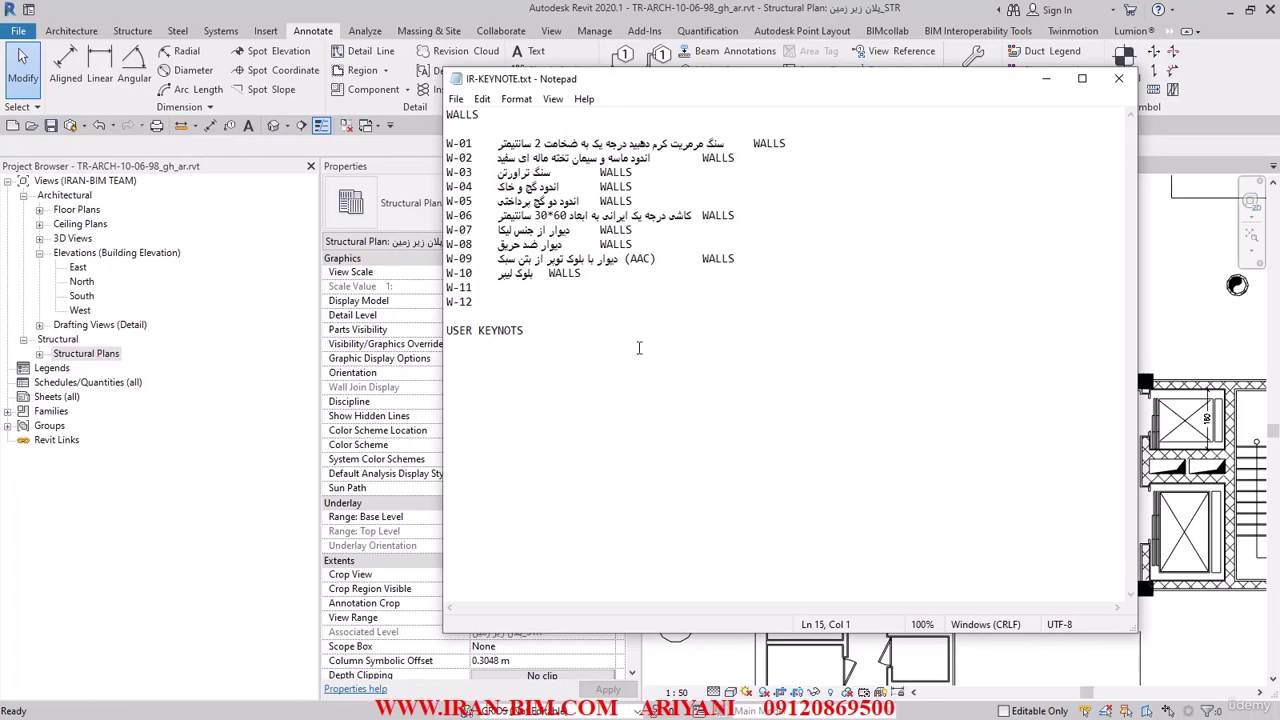
left_click(456, 100)
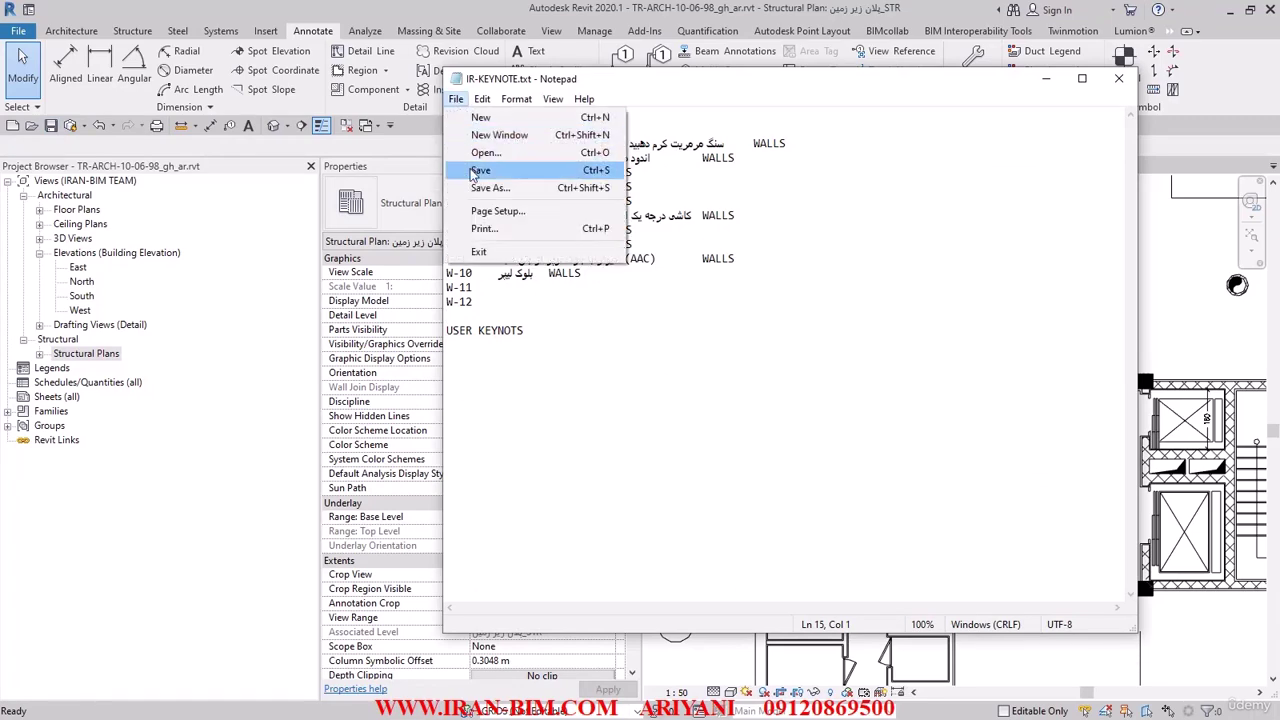
left_click(485, 171)
- Save the keynote text as IR-KEYNOTE-V2.txt with UTF-16 BE encoding in FILESAMPLES and close Notepad
left_click(458, 100)
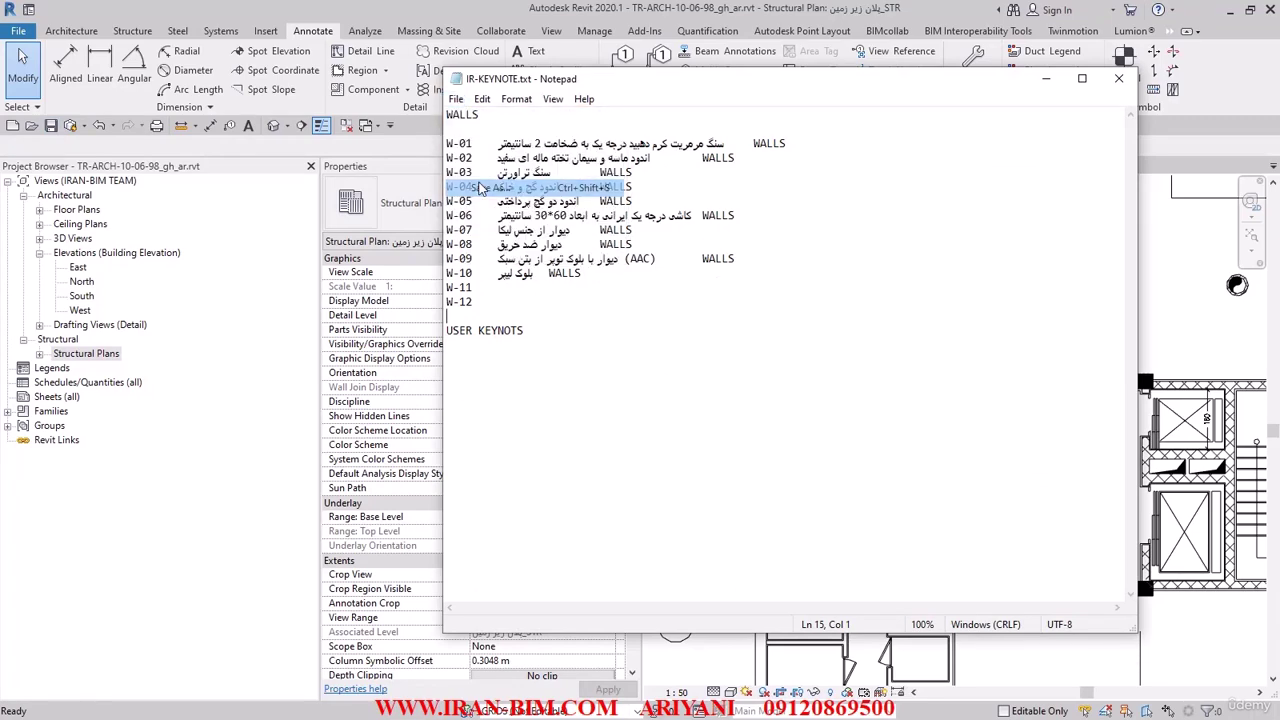
left_click(480, 186)
left_click(853, 463)
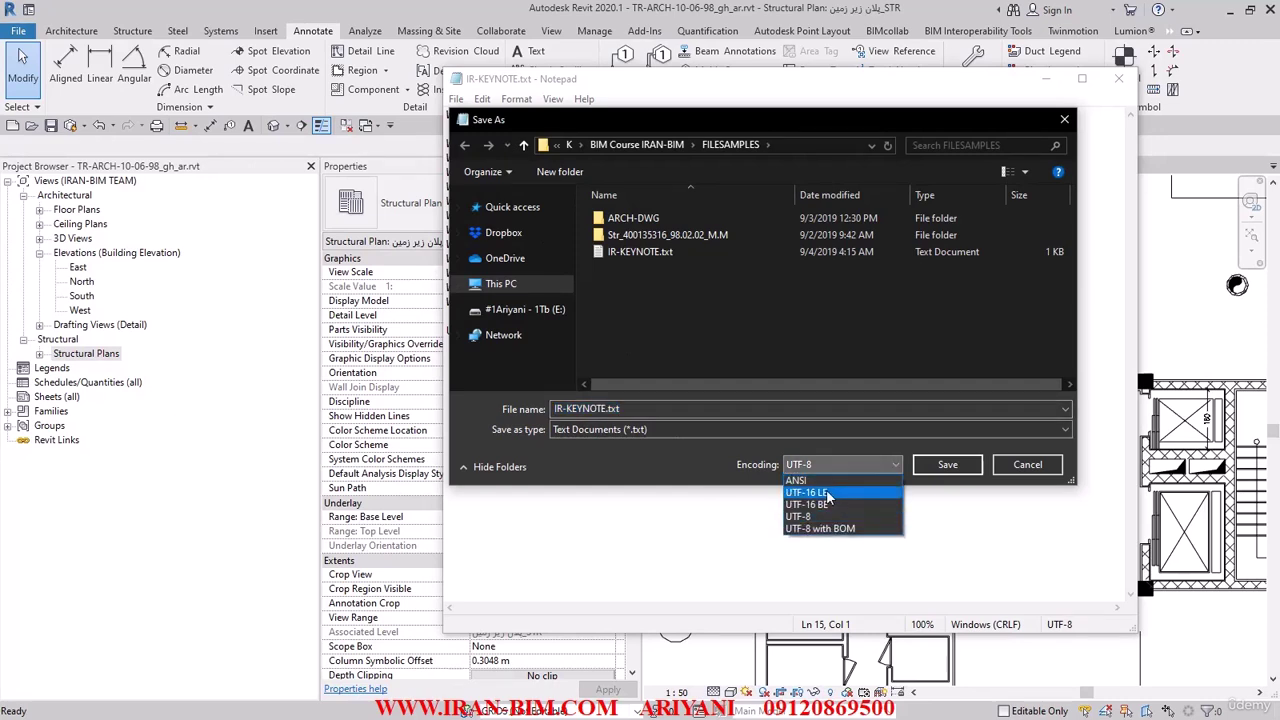
left_click(841, 503)
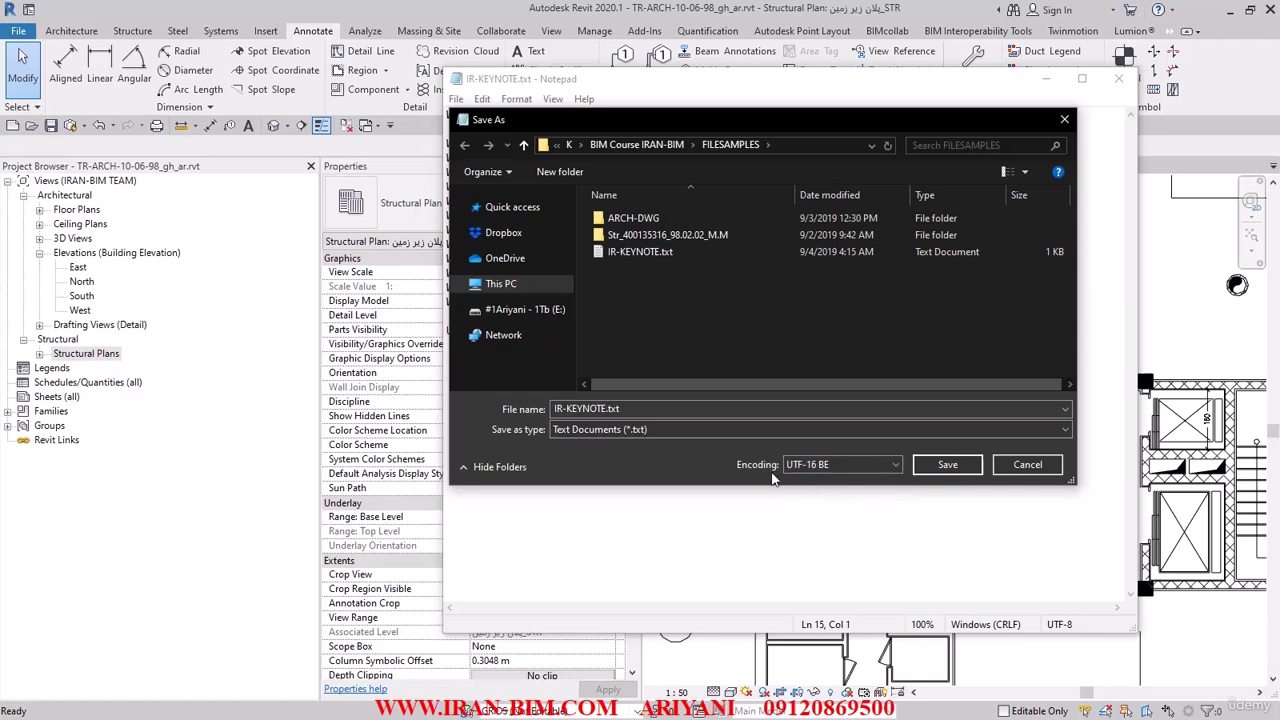
left_click(623, 409)
left_click(605, 409)
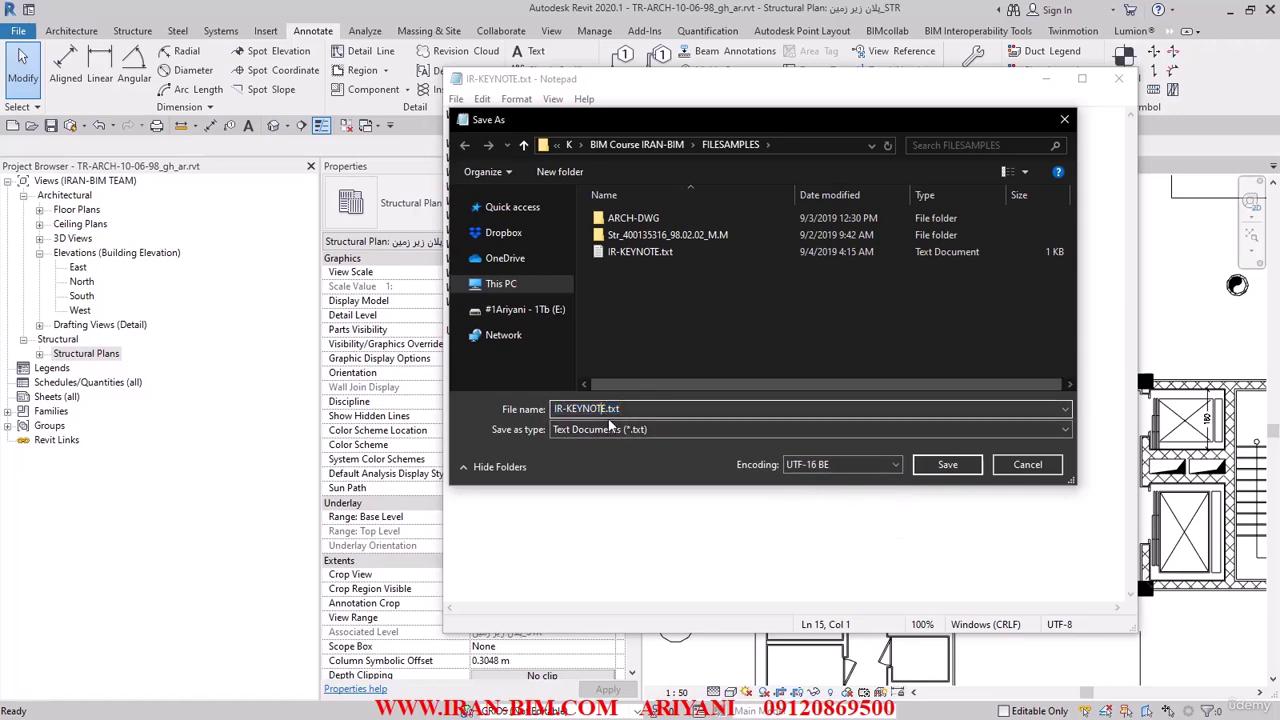
type("-V2")
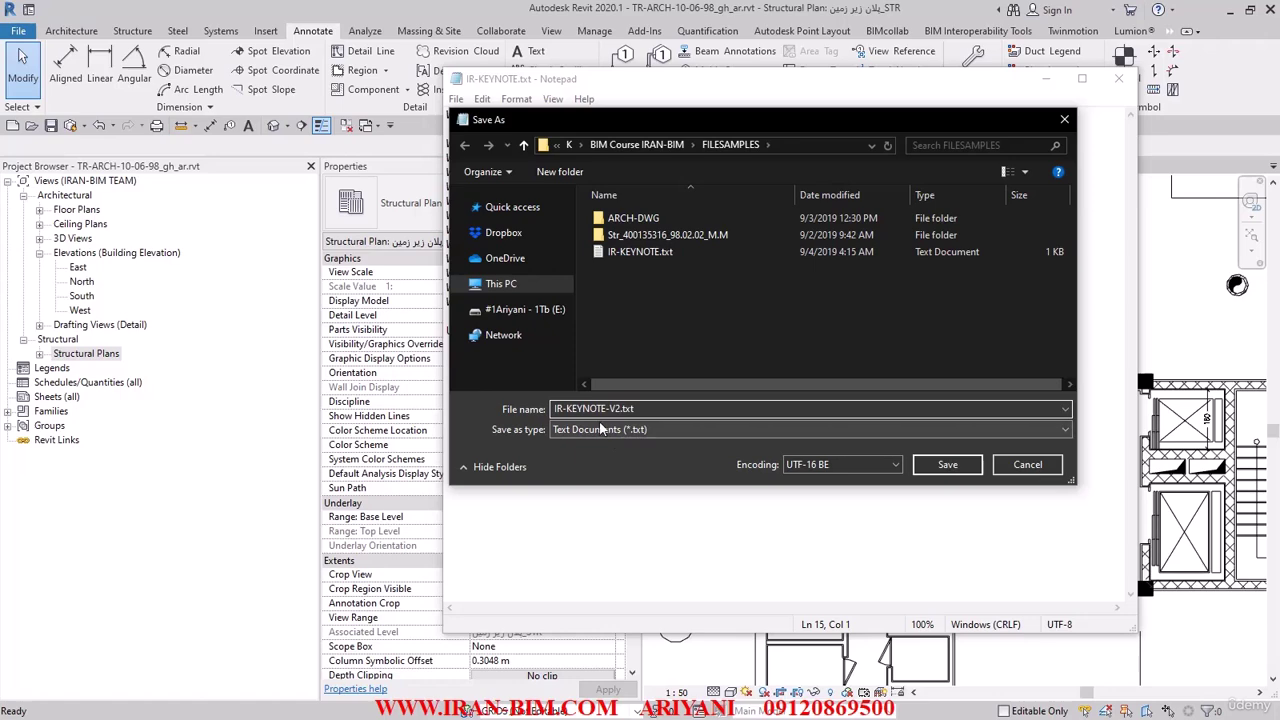
left_click(955, 465)
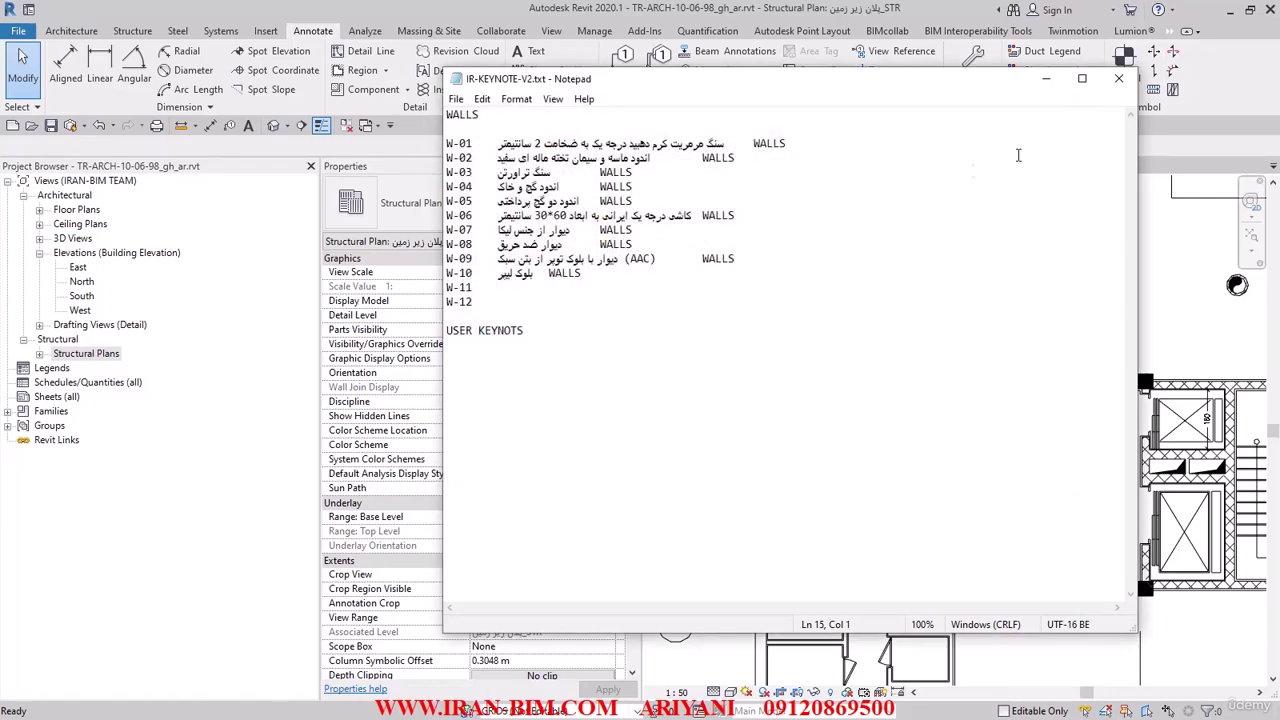
left_click(1119, 78)
- Load IR-KEYNOTE-V2.txt from the FILESAMPLES folder as the keynote table, reload it and view its keynotes
left_click(973, 88)
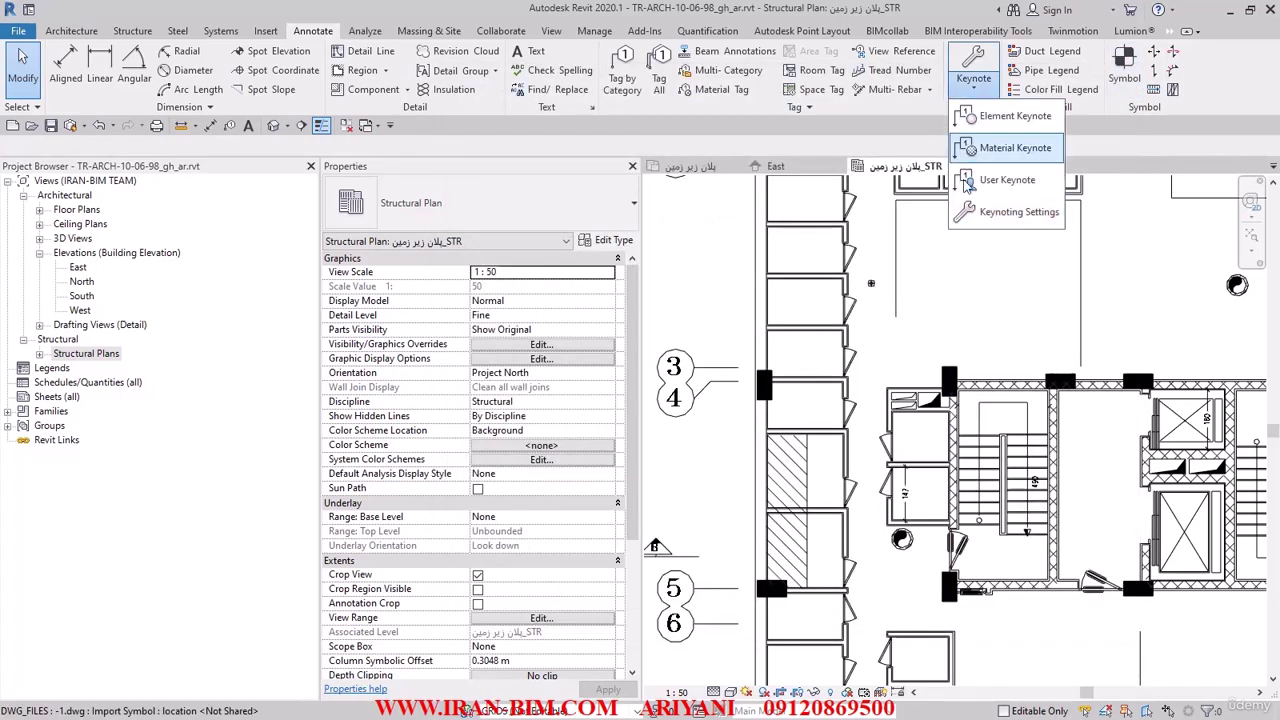
left_click(1005, 212)
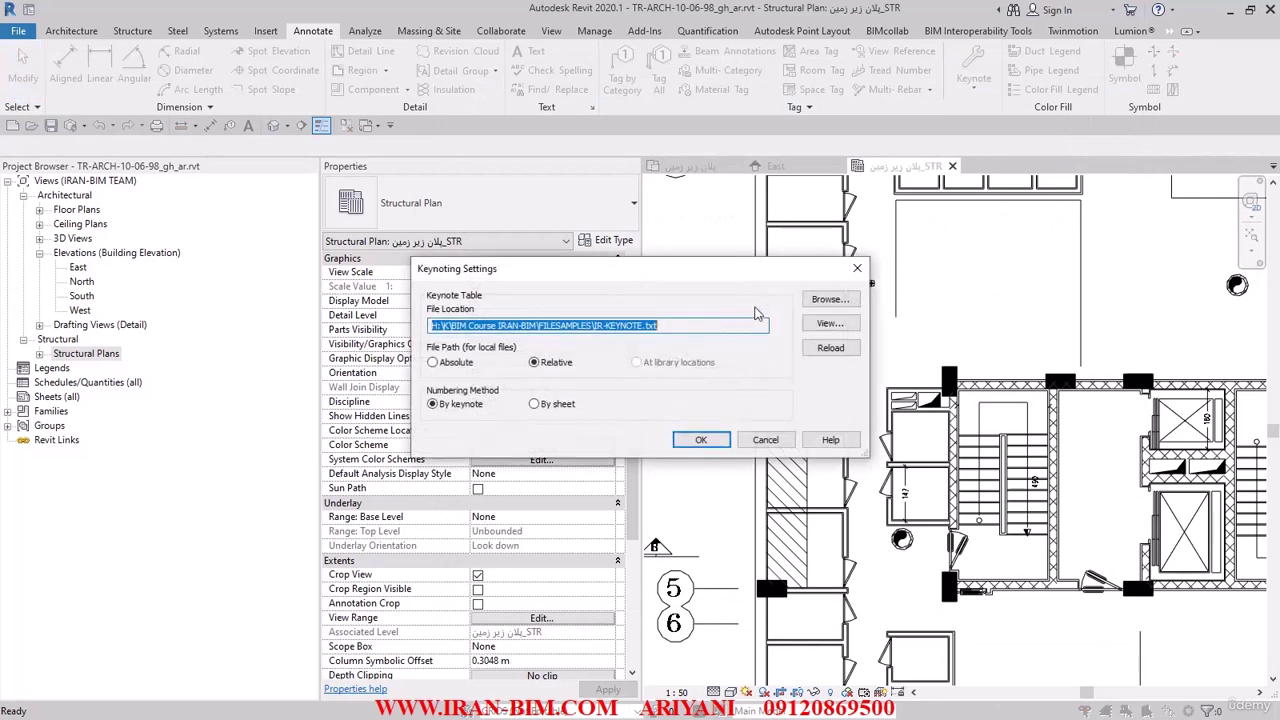
left_click(828, 300)
left_click(527, 191)
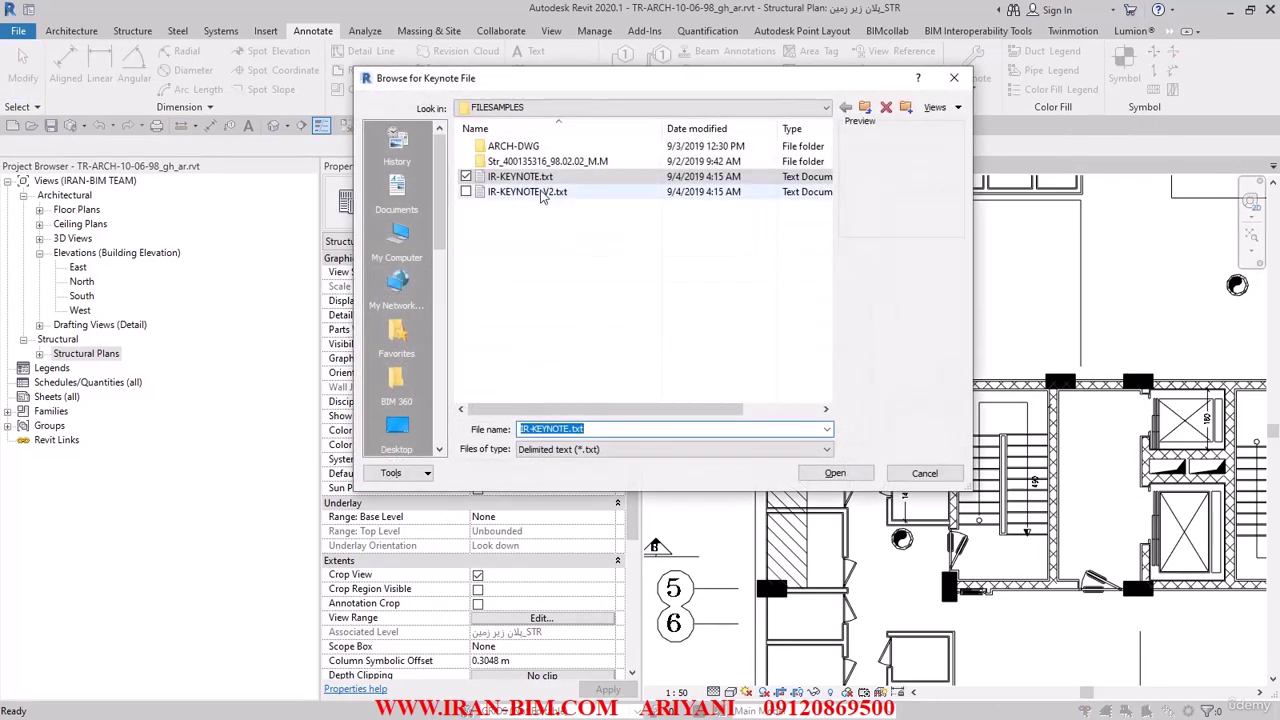
left_click(835, 473)
left_click(830, 348)
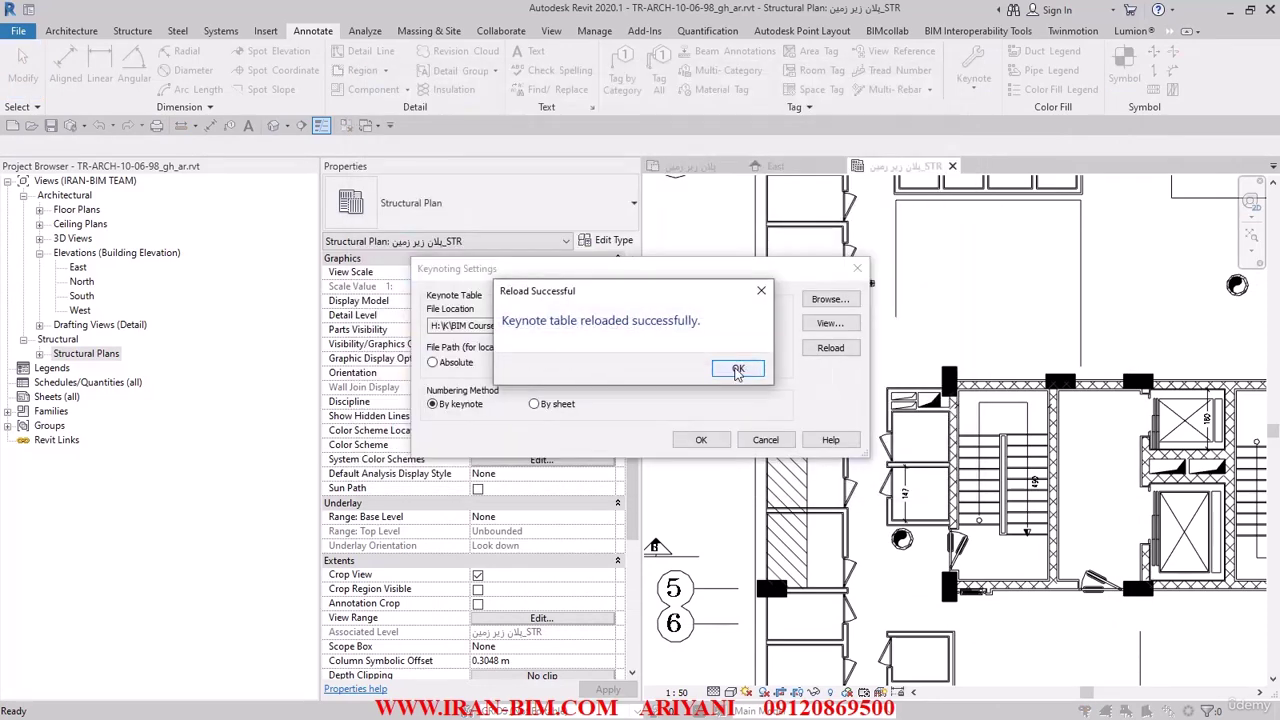
left_click(736, 369)
left_click(830, 323)
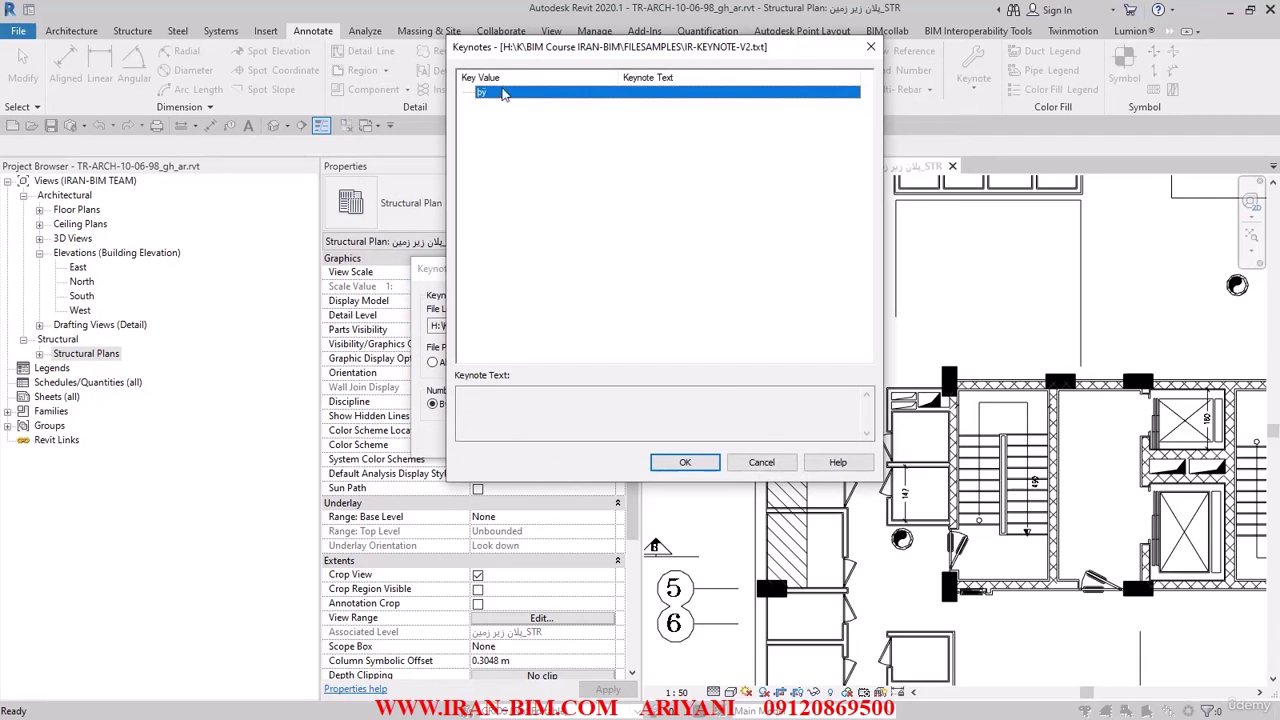
left_click(685, 462)
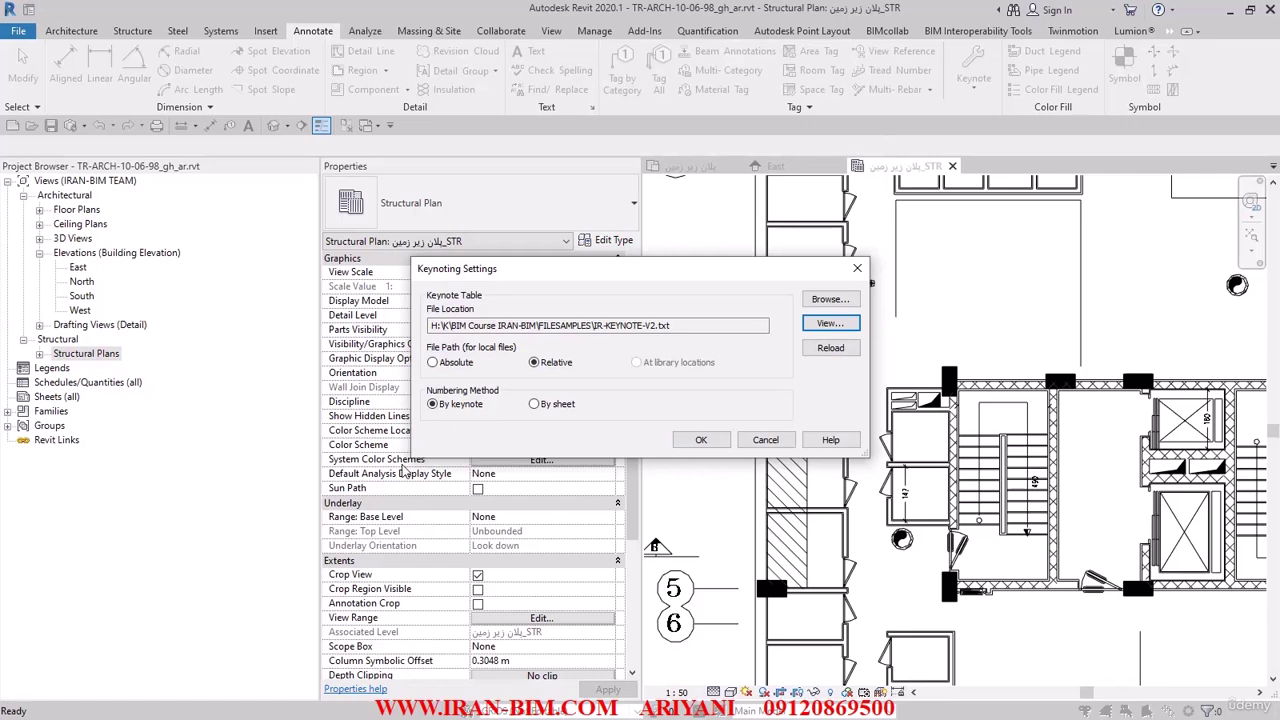
- Open IR-KEYNOTE.txt from File Explorer in Notepad, save it as IR-KEYNOTE-V3.txt with UTF-8 with BOM encoding, and close Notepad
key("alt+Tab")
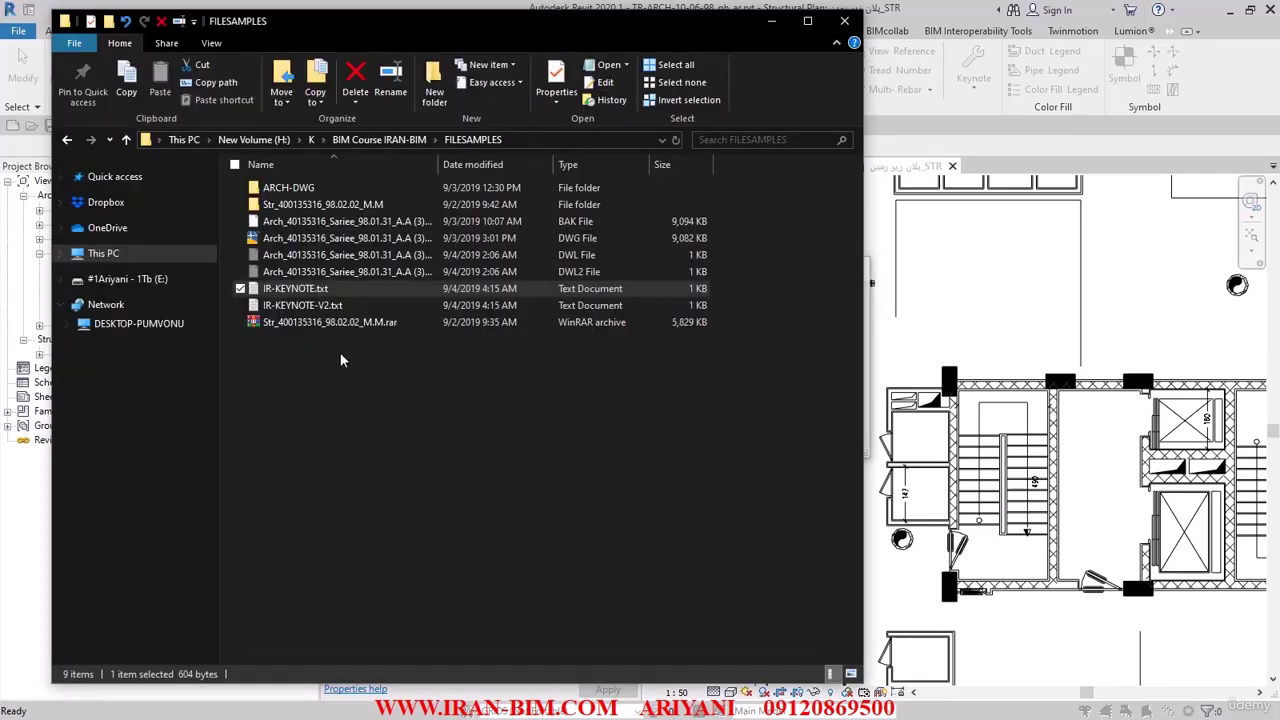
double_click(310, 290)
left_click(455, 98)
left_click(485, 188)
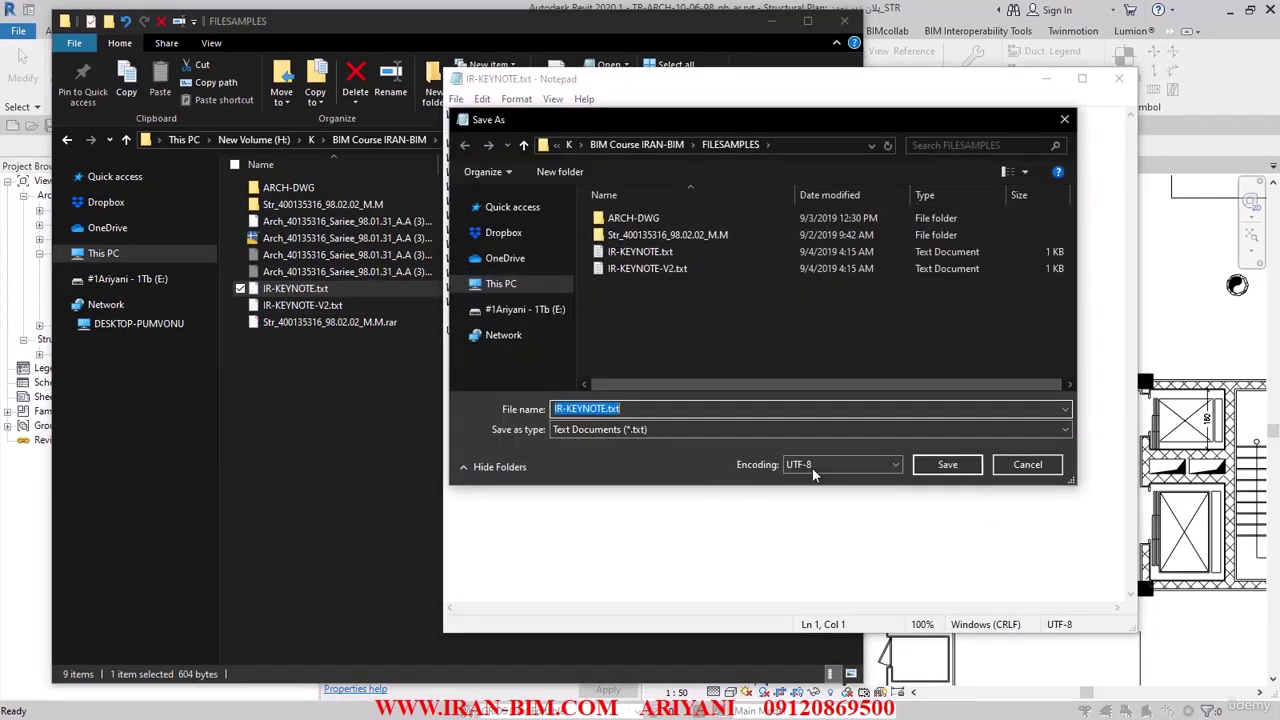
left_click(812, 463)
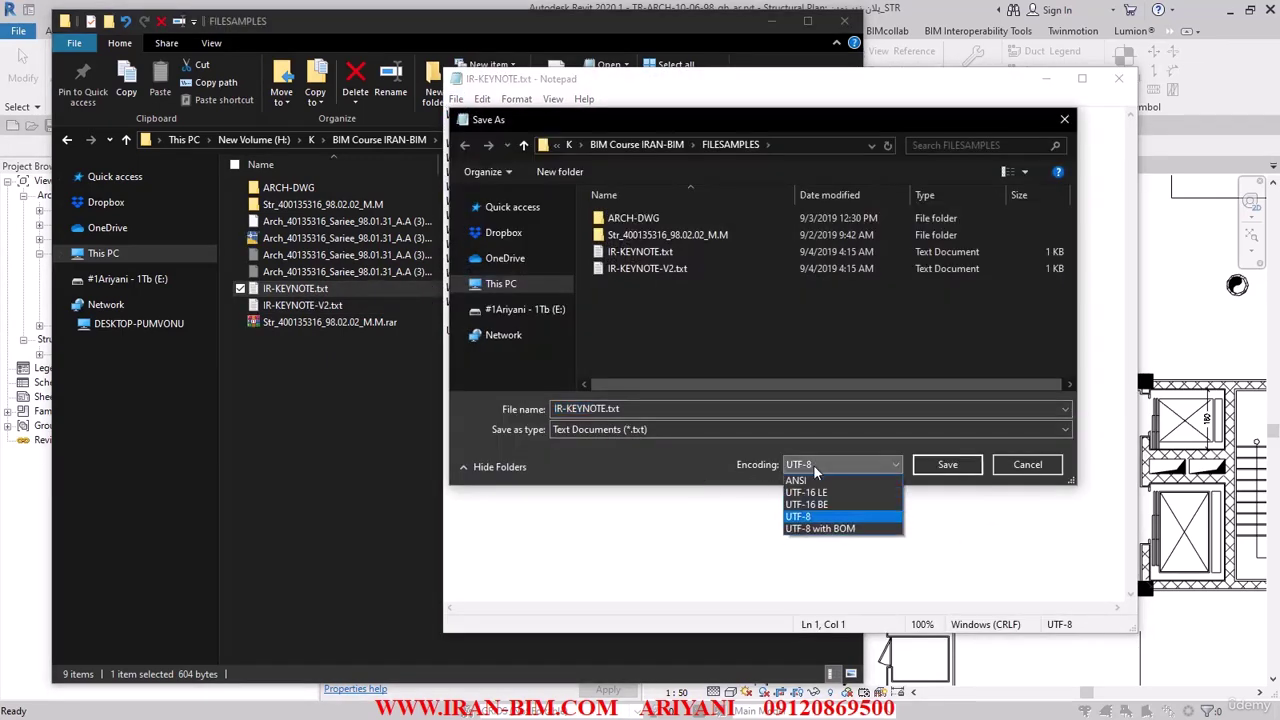
left_click(850, 529)
left_click(638, 430)
left_click(633, 428)
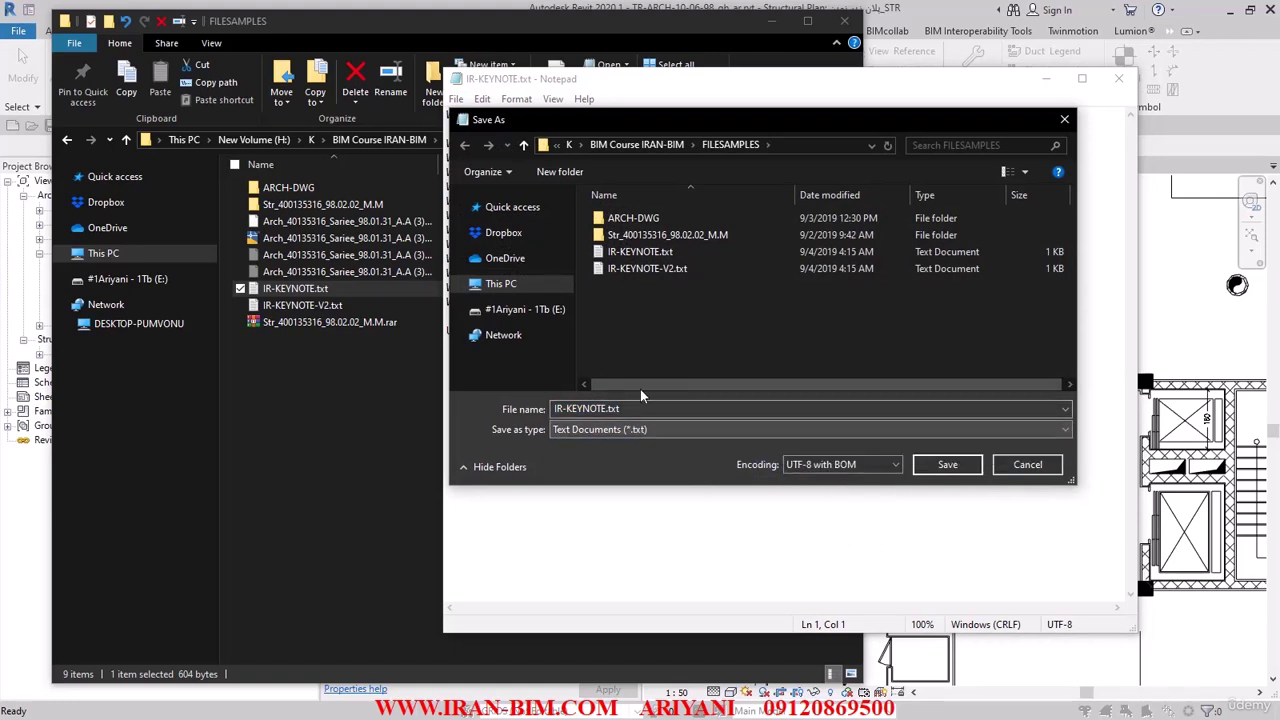
left_click(612, 409)
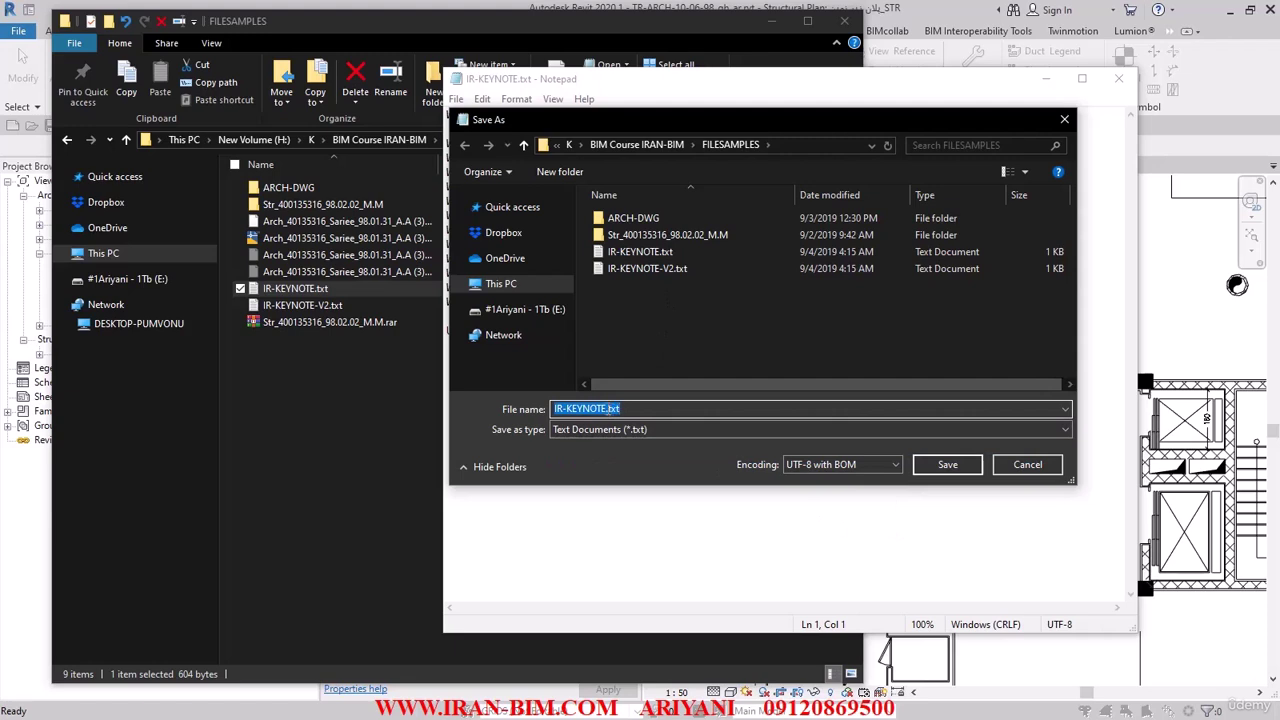
left_click(608, 409)
type("-N")
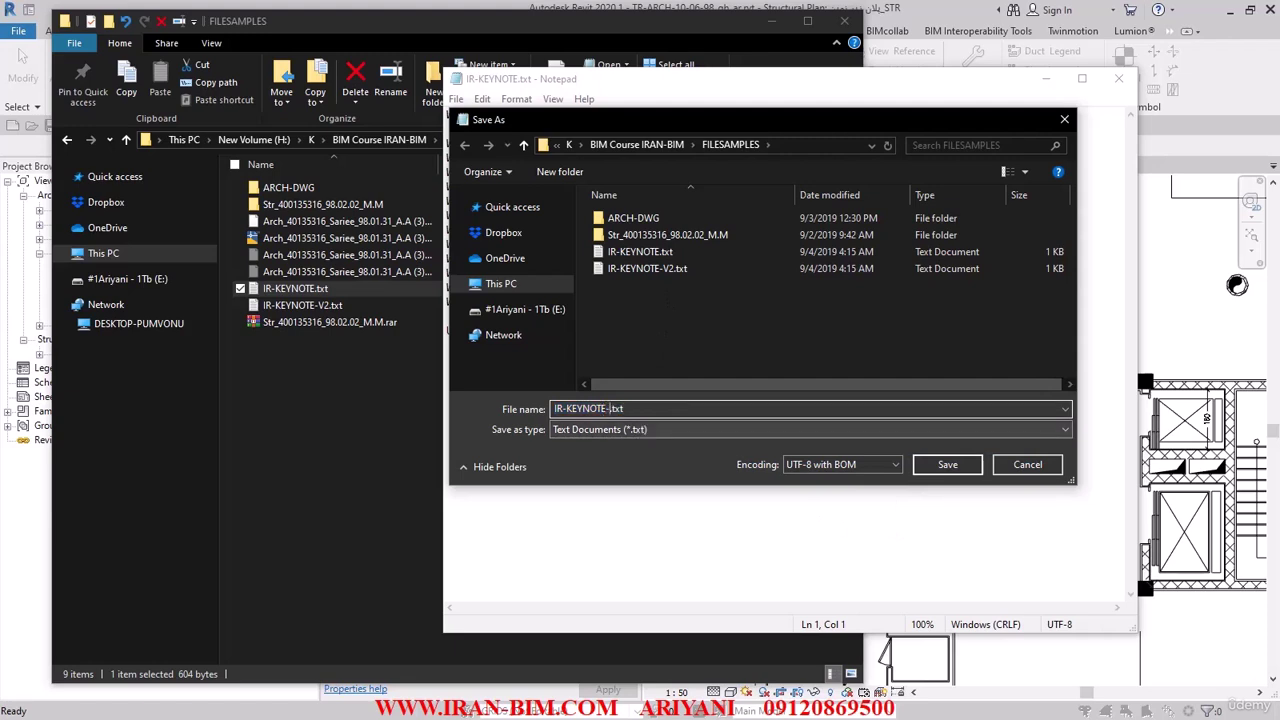
left_click(946, 464)
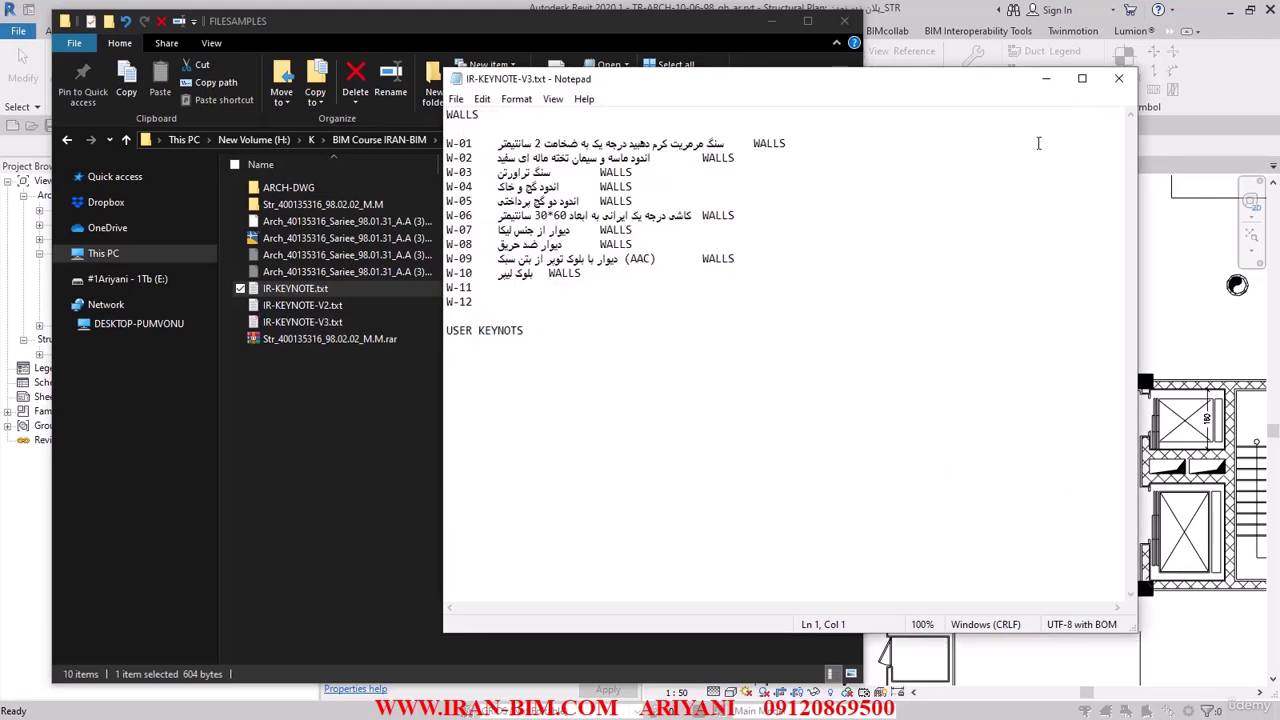
left_click(1118, 78)
- Switch back to Revit, load IR-KEYNOTE-V3.txt as the keynote table and view its keynotes
key("alt+Tab")
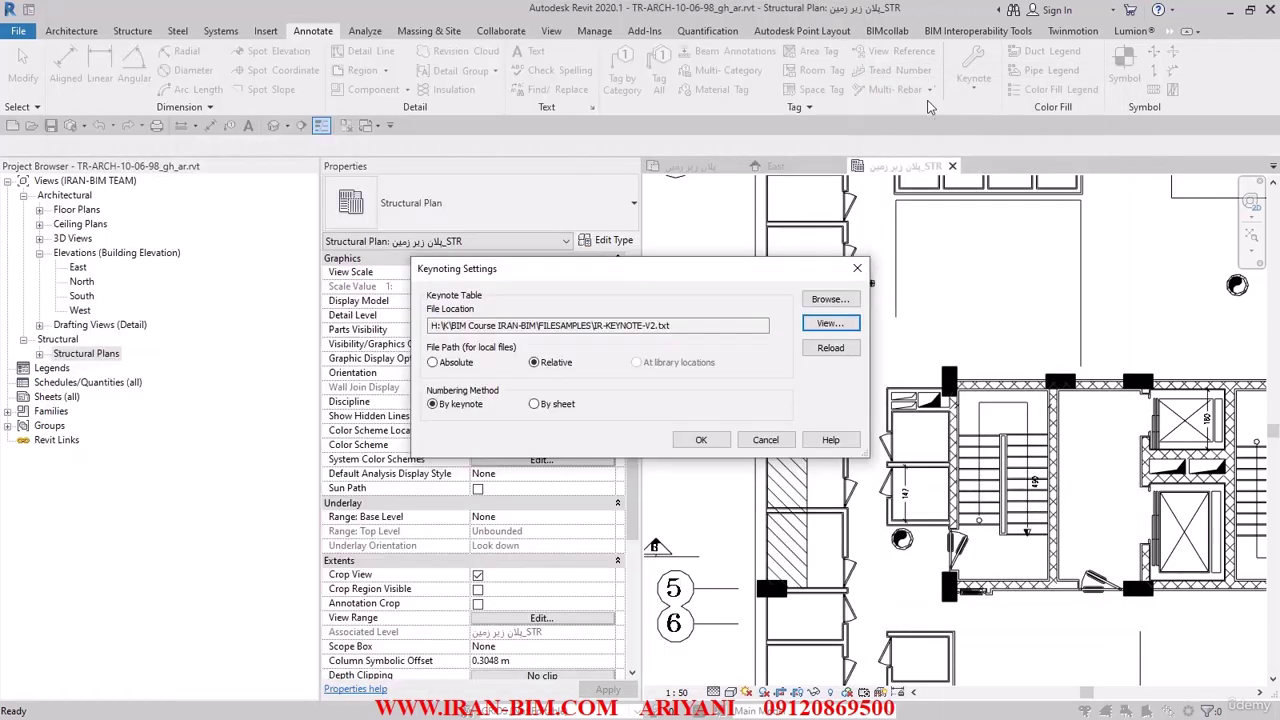
left_click(829, 299)
double_click(530, 199)
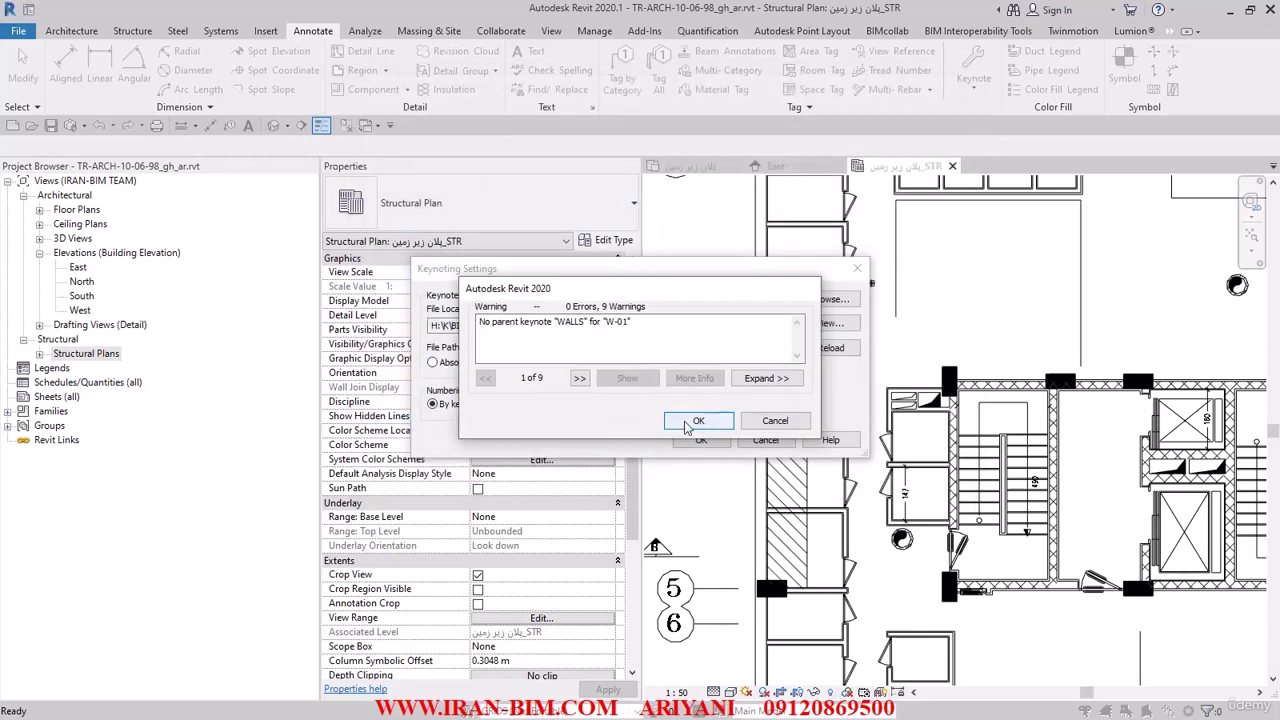
left_click(698, 420)
left_click(826, 324)
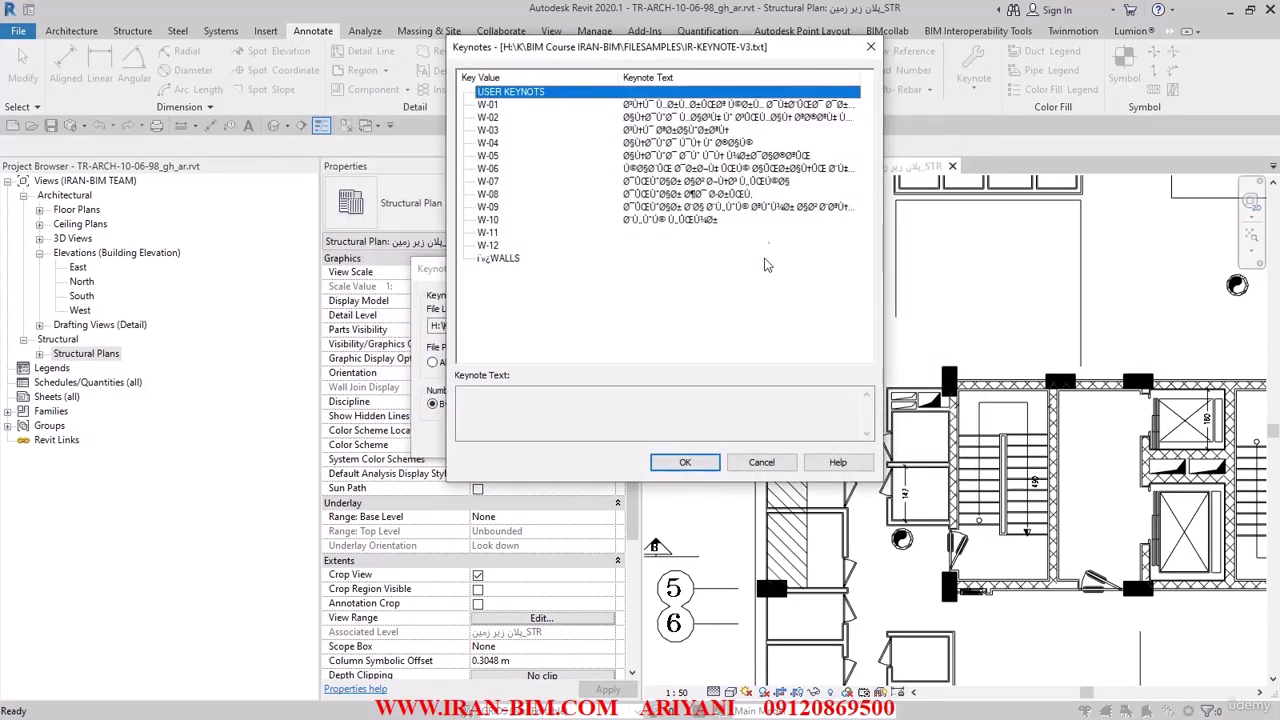
left_click(685, 462)
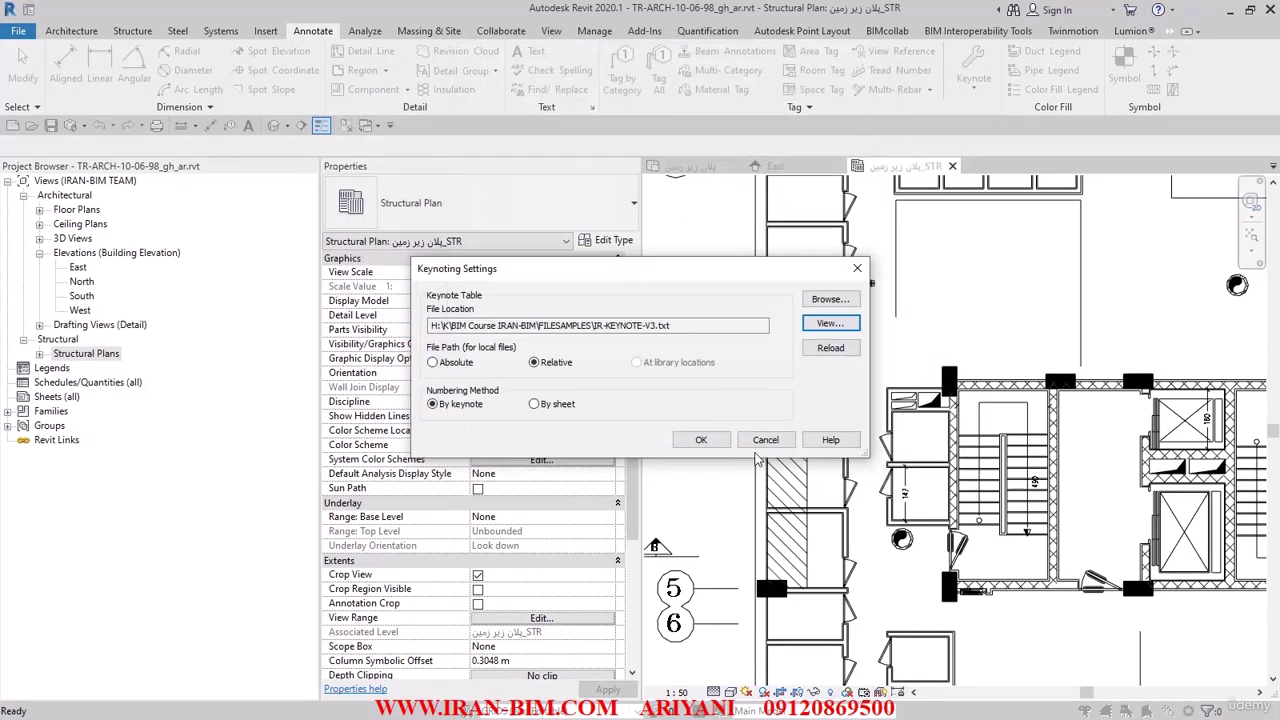
left_click(702, 440)
- Open IR-KEYNOTE-V3.txt from File Explorer in Notepad, save it as IR-KEYNOTE-V4.txt with UTF-16 LE encoding, and close Notepad
key("alt+Tab")
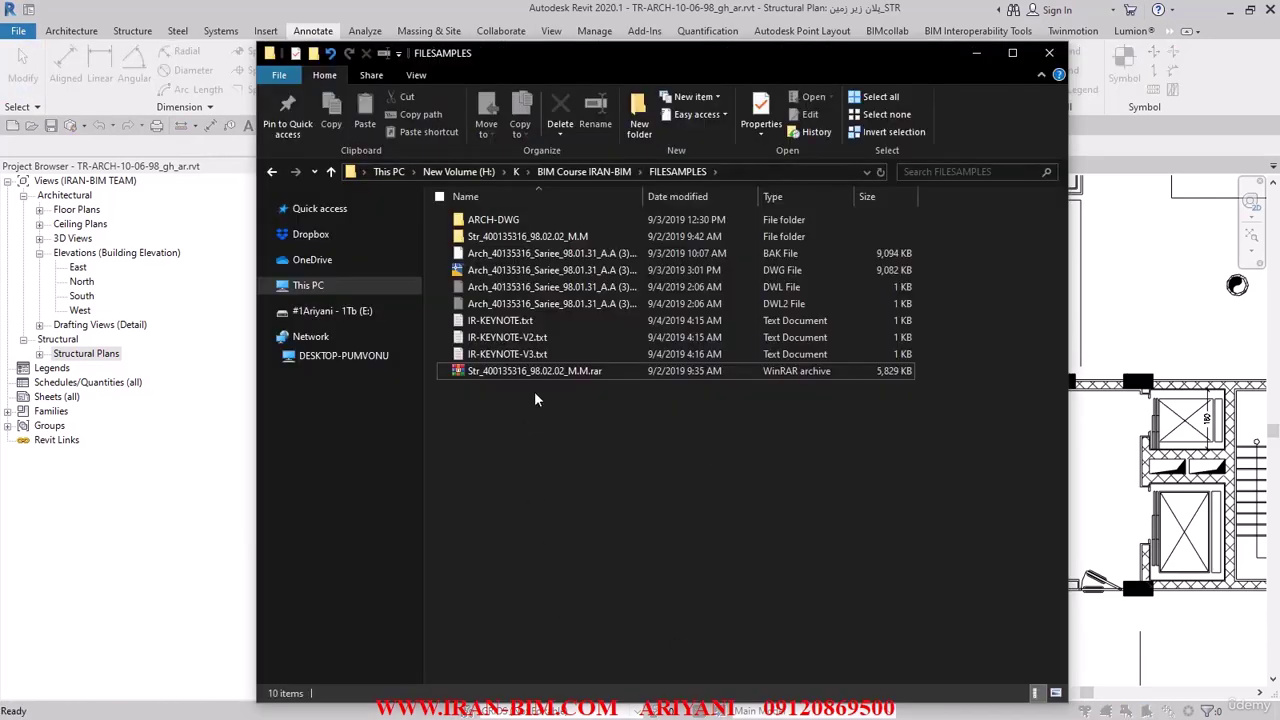
double_click(507, 354)
left_click(456, 99)
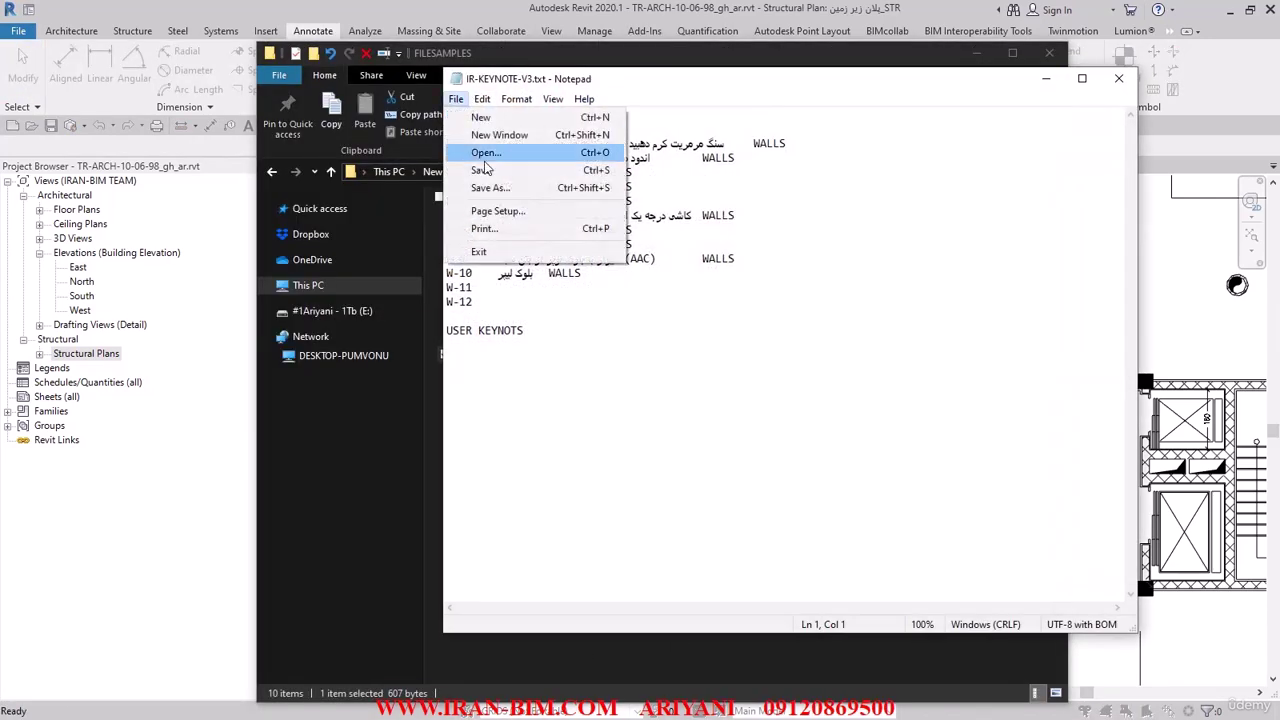
left_click(490, 188)
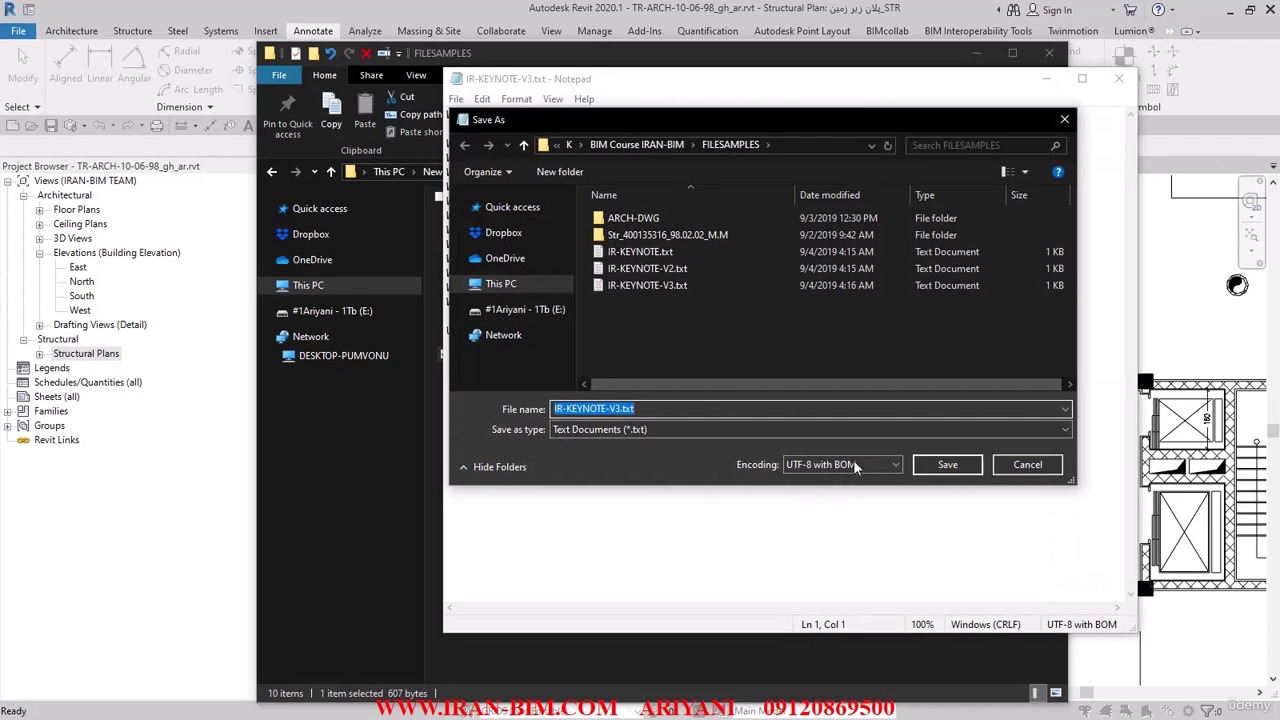
left_click(853, 466)
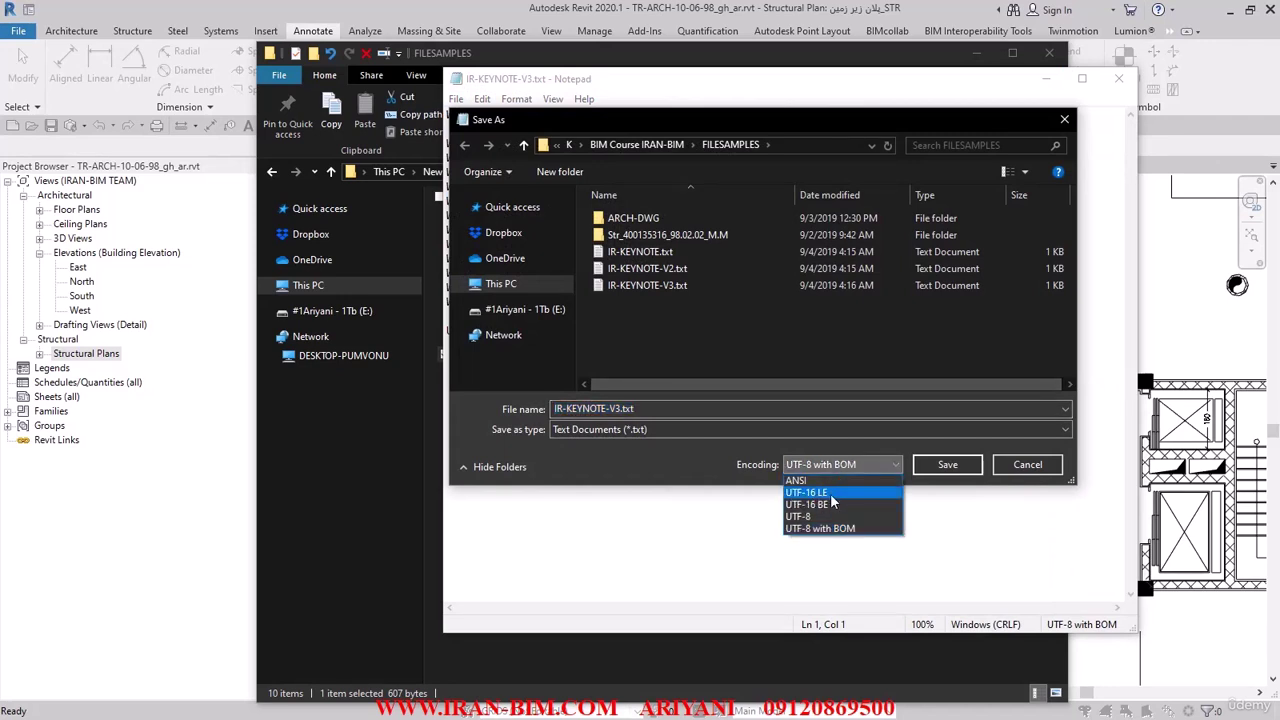
left_click(834, 494)
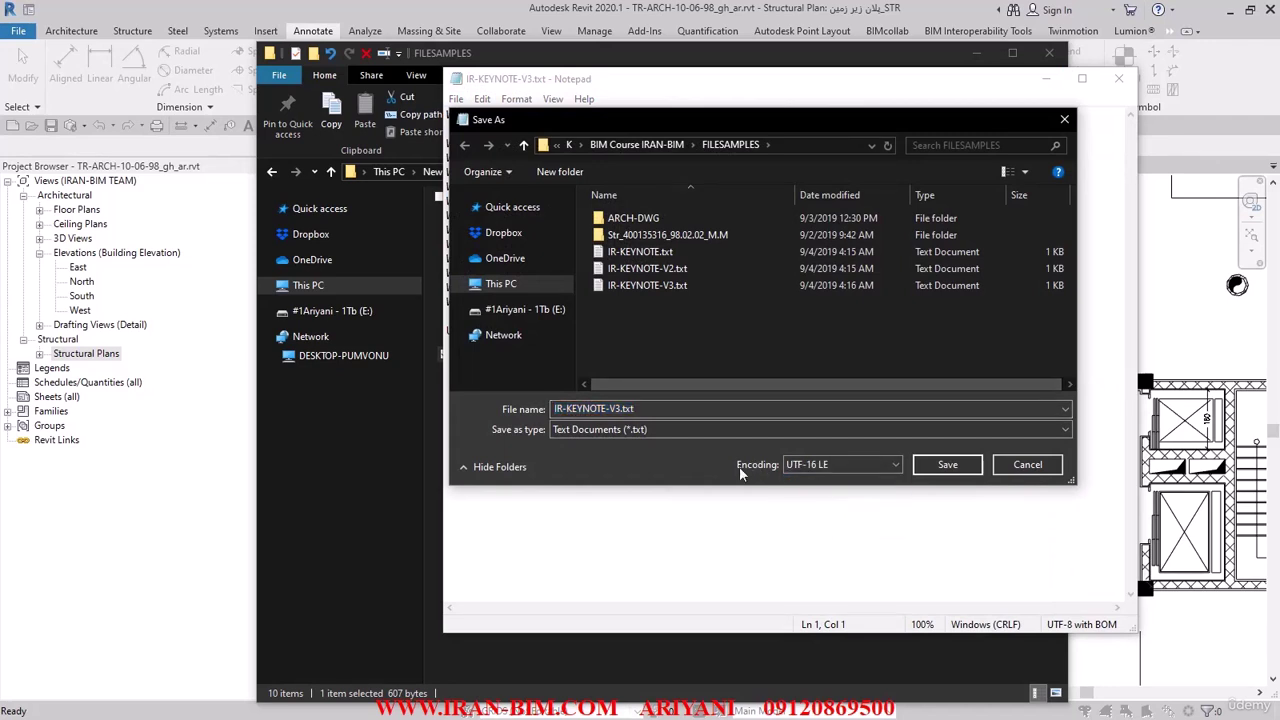
left_click(612, 411)
left_click(621, 409)
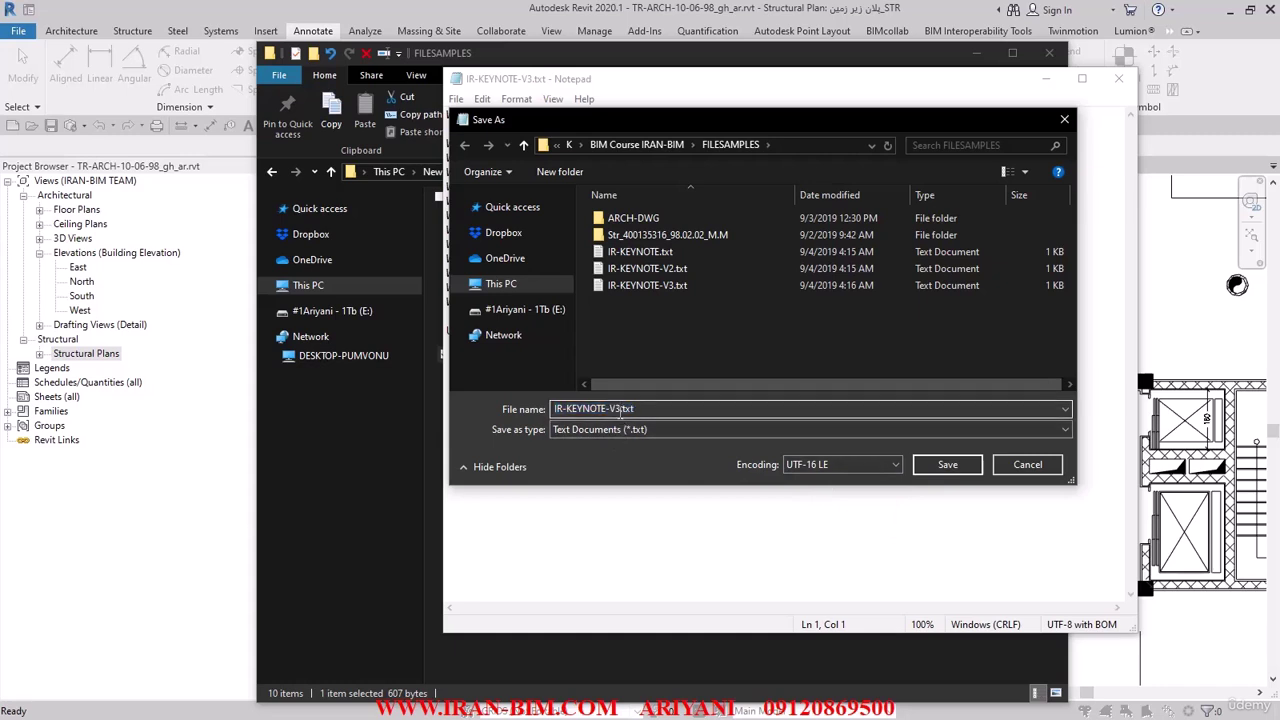
type("4")
left_click(947, 464)
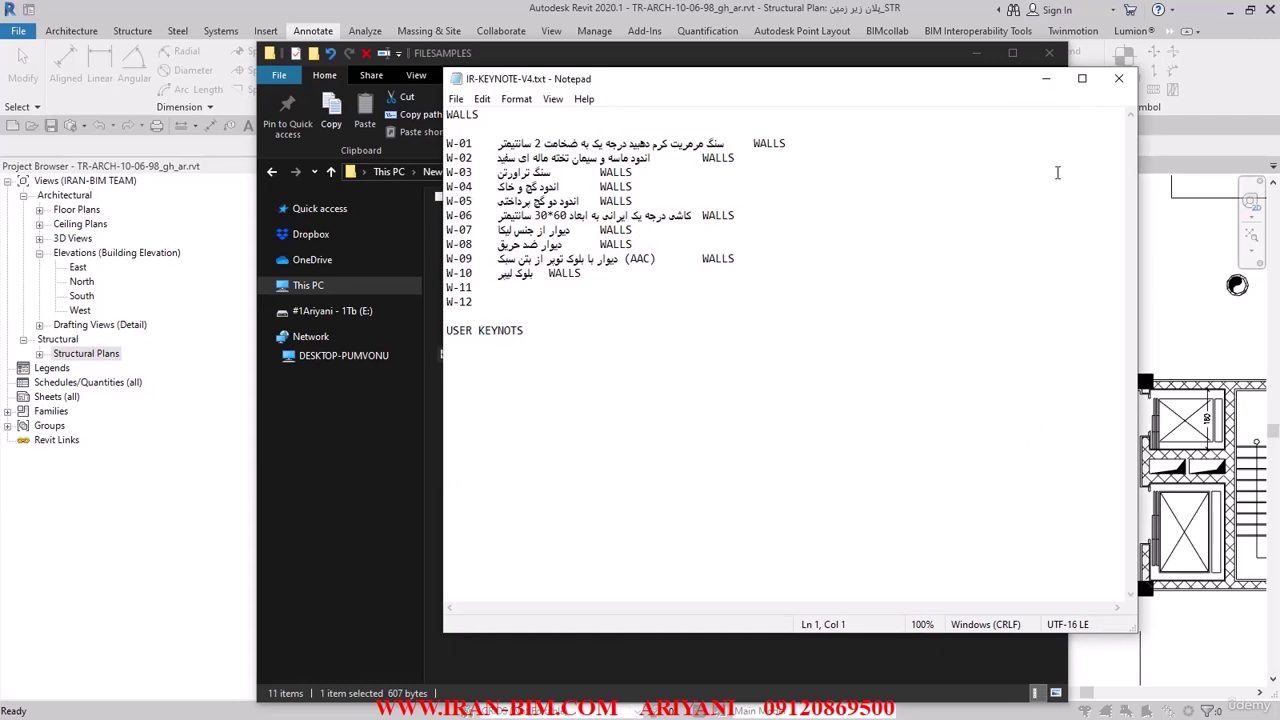
left_click(1118, 78)
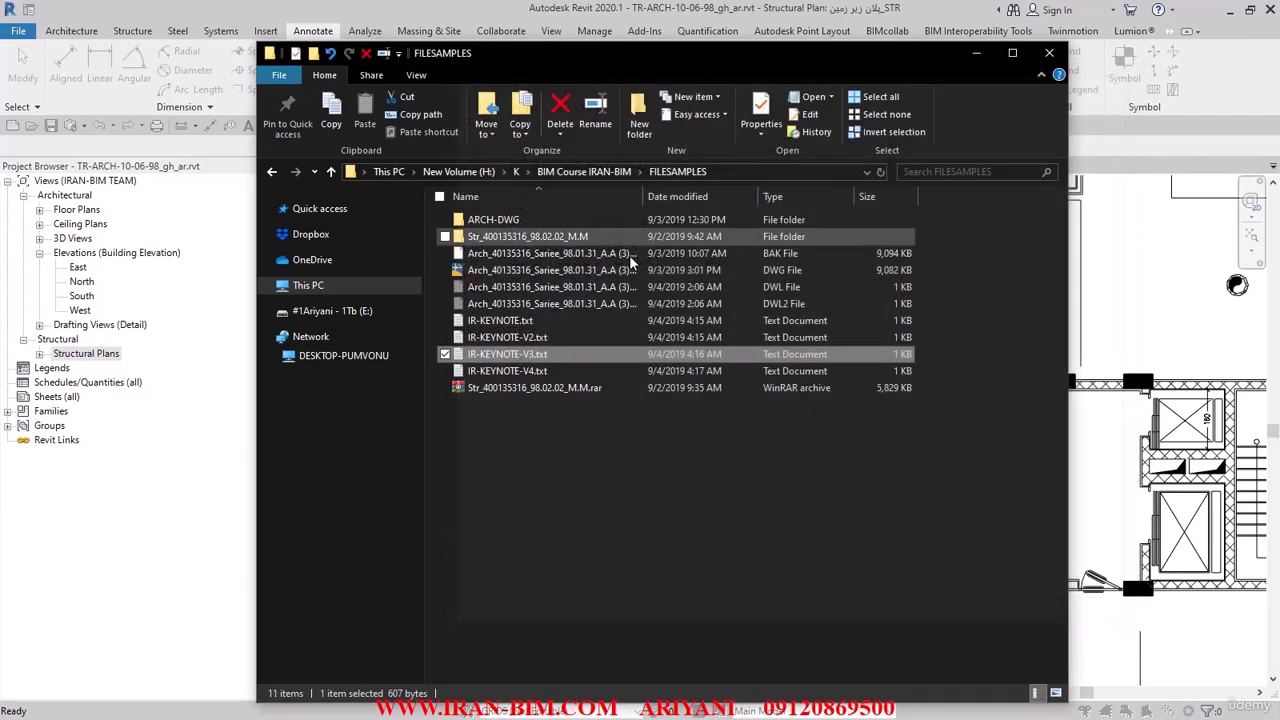
- Delete IR-KEYNOTE.txt, IR-KEYNOTE-V2.txt and IR-KEYNOTE-V3.txt from the FILESAMPLES folder
left_click(510, 324, "shift")
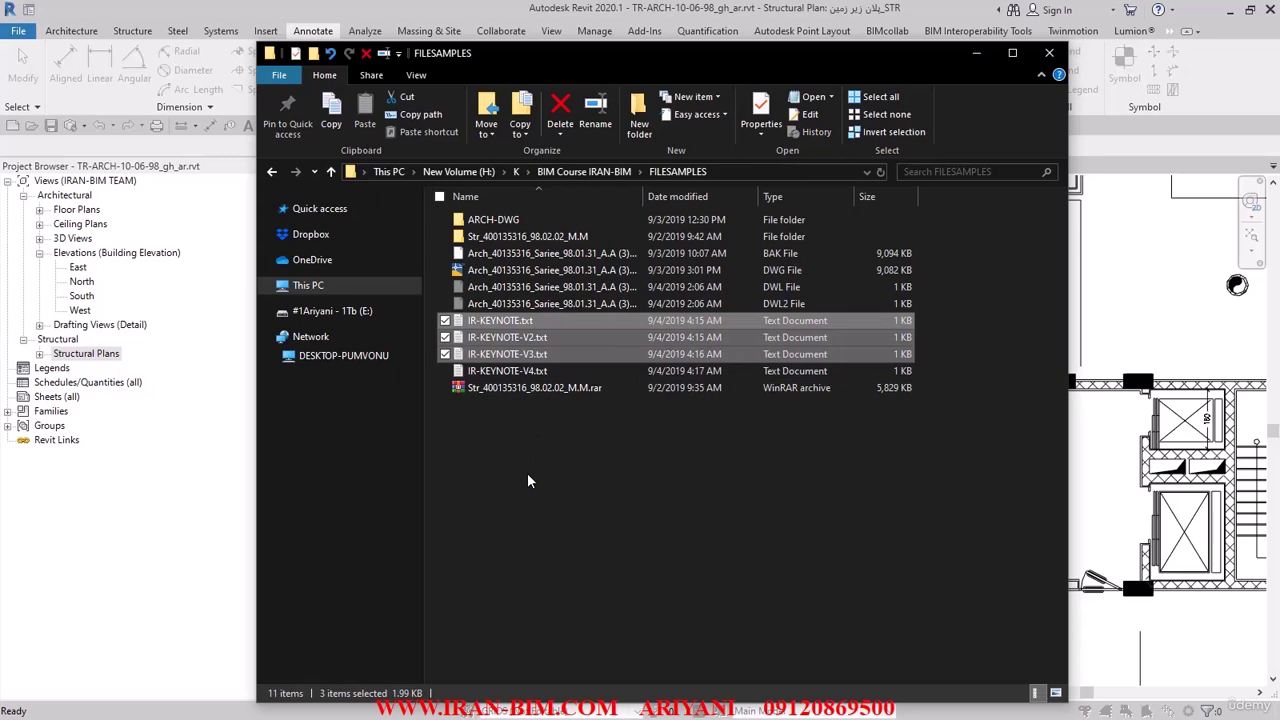
key("Delete")
left_click(699, 398)
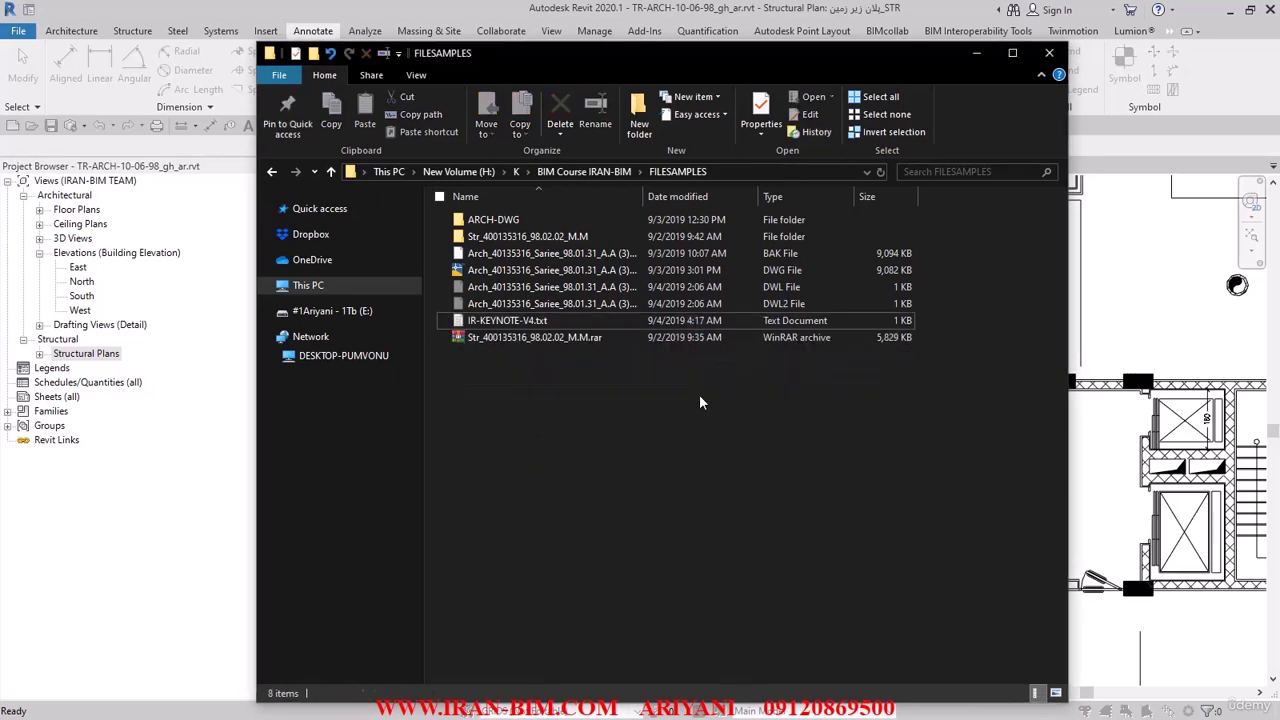
- Switch back to Revit, load IR-KEYNOTE-V4.txt as the keynote table and view its keynotes
left_click(585, 8)
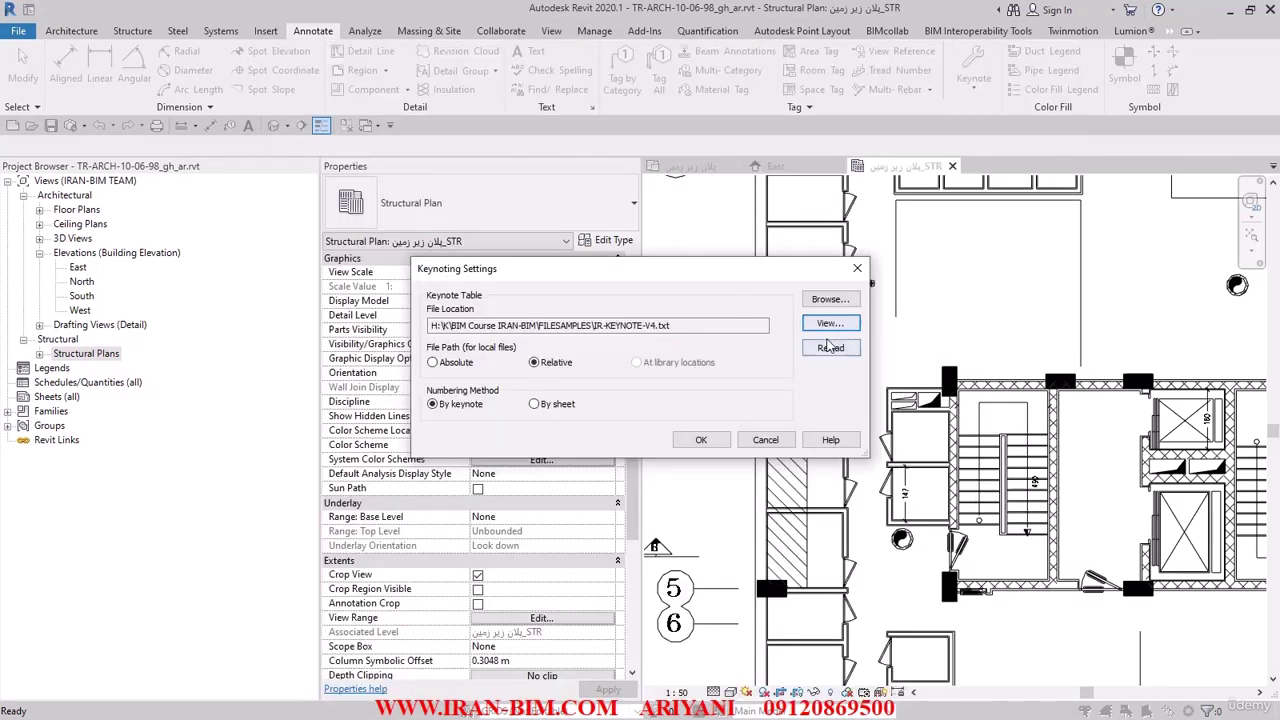
left_click(830, 299)
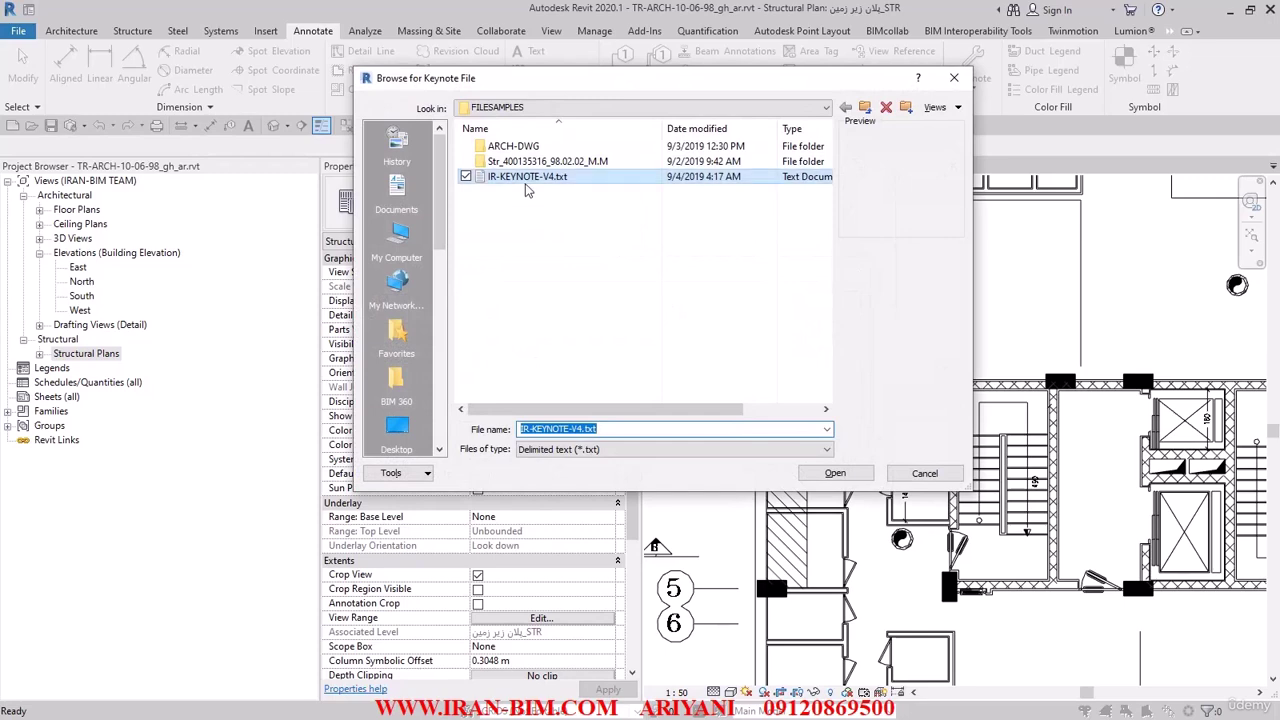
left_click(835, 473)
left_click(738, 372)
left_click(830, 323)
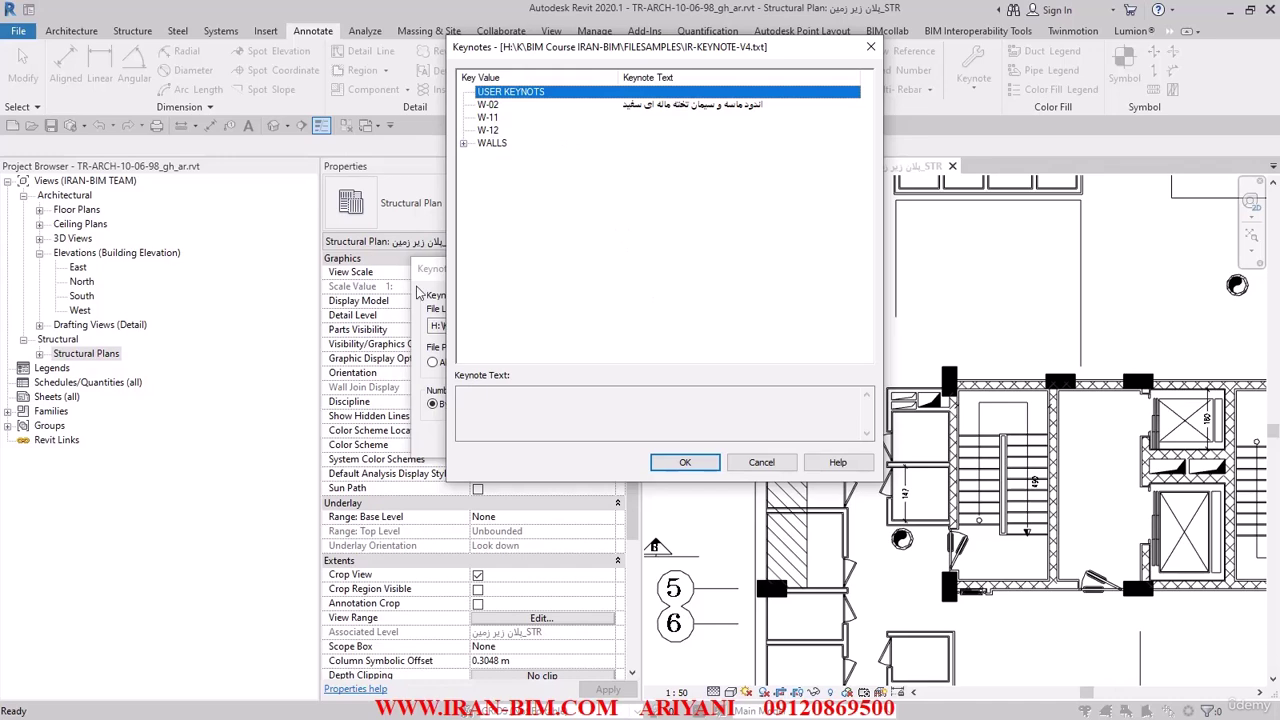
left_click(685, 462)
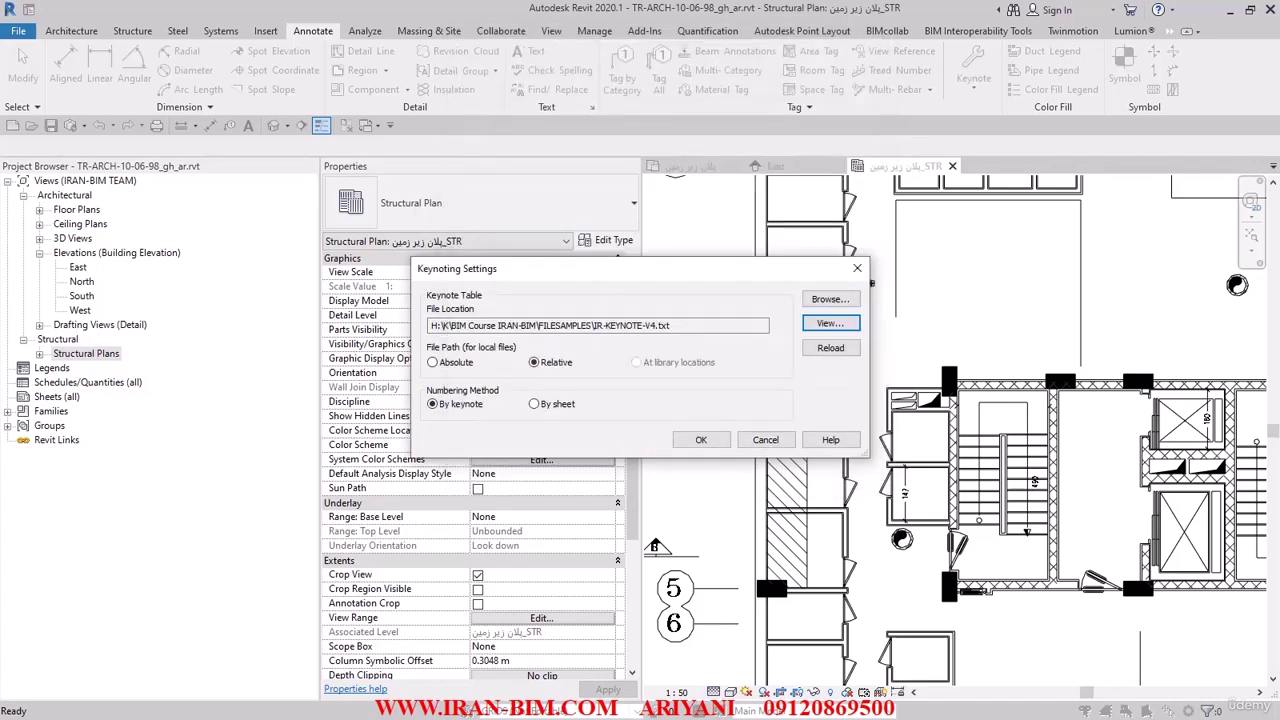
left_click(830, 323)
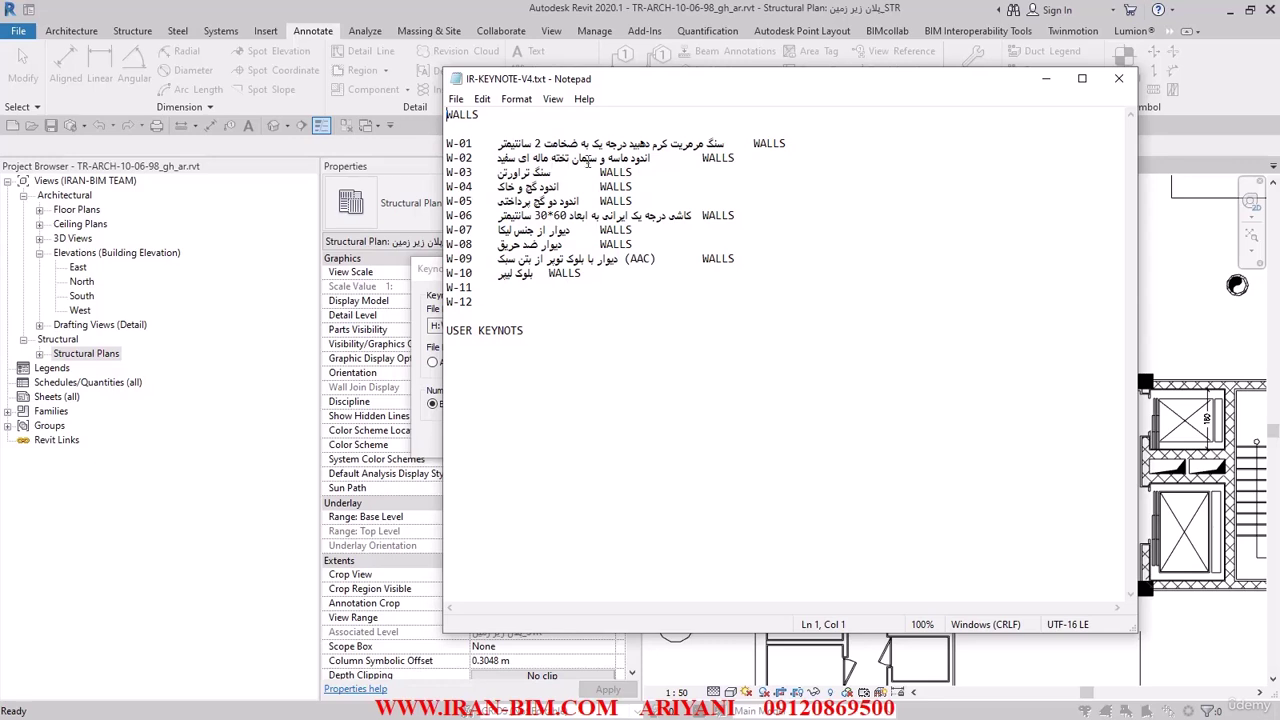
- In IR-KEYNOTE-V4.txt in Notepad, cut the WALLS parent key from the W-02 line, paste it back at the line's end, and save the file
left_click_drag(703, 158, 735, 160)
key("ctrl+c")
key("Delete")
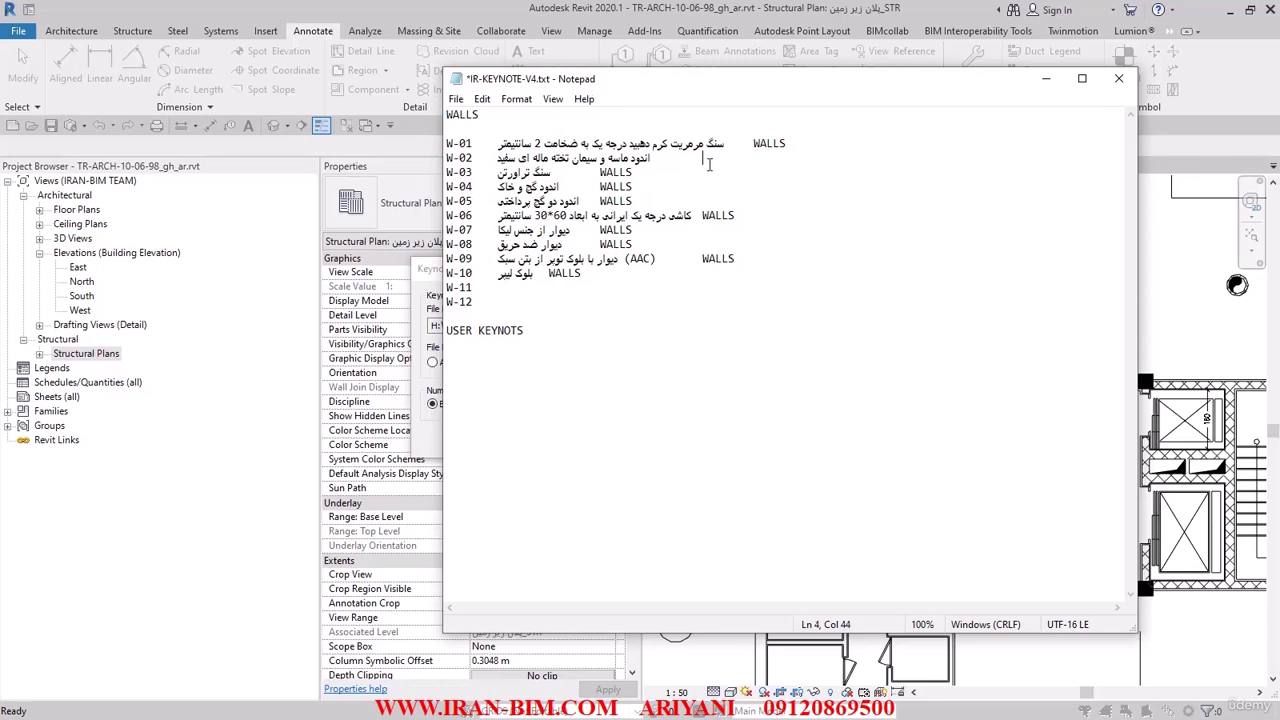
left_click(499, 161)
key("Tab")
key("BackSpace")
key("End")
key("ctrl+v")
left_click(466, 108)
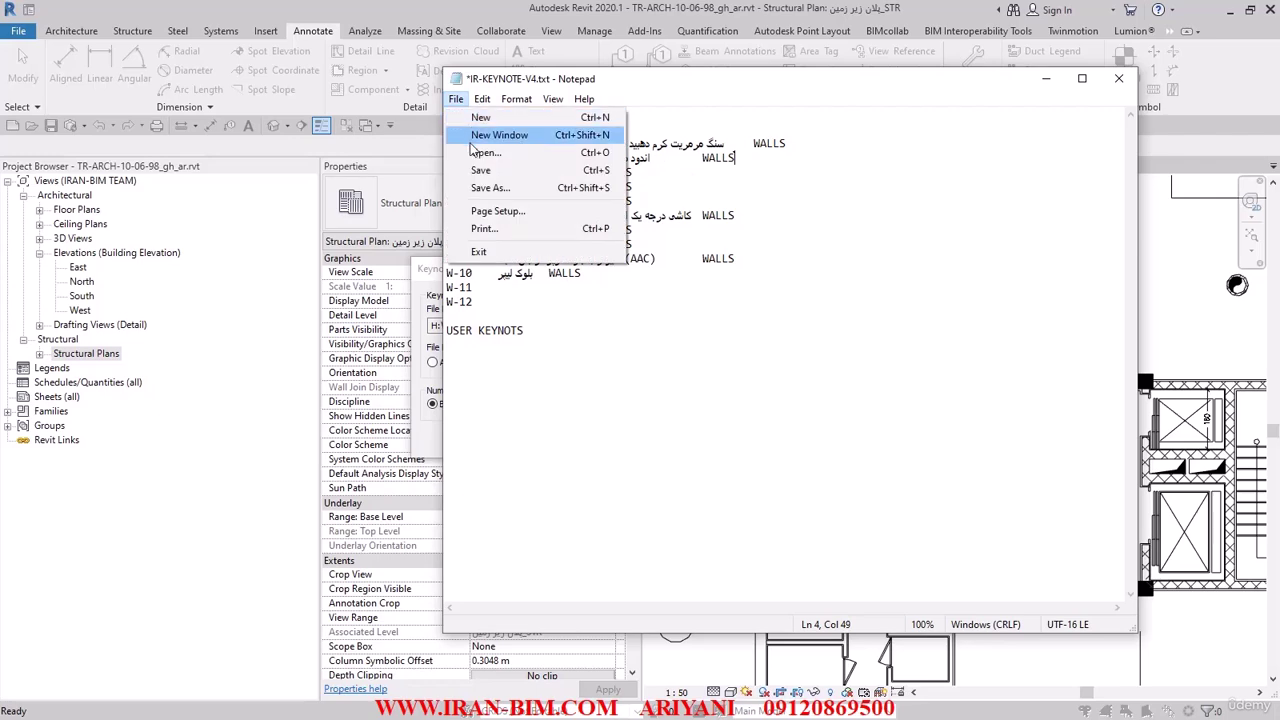
left_click(488, 172)
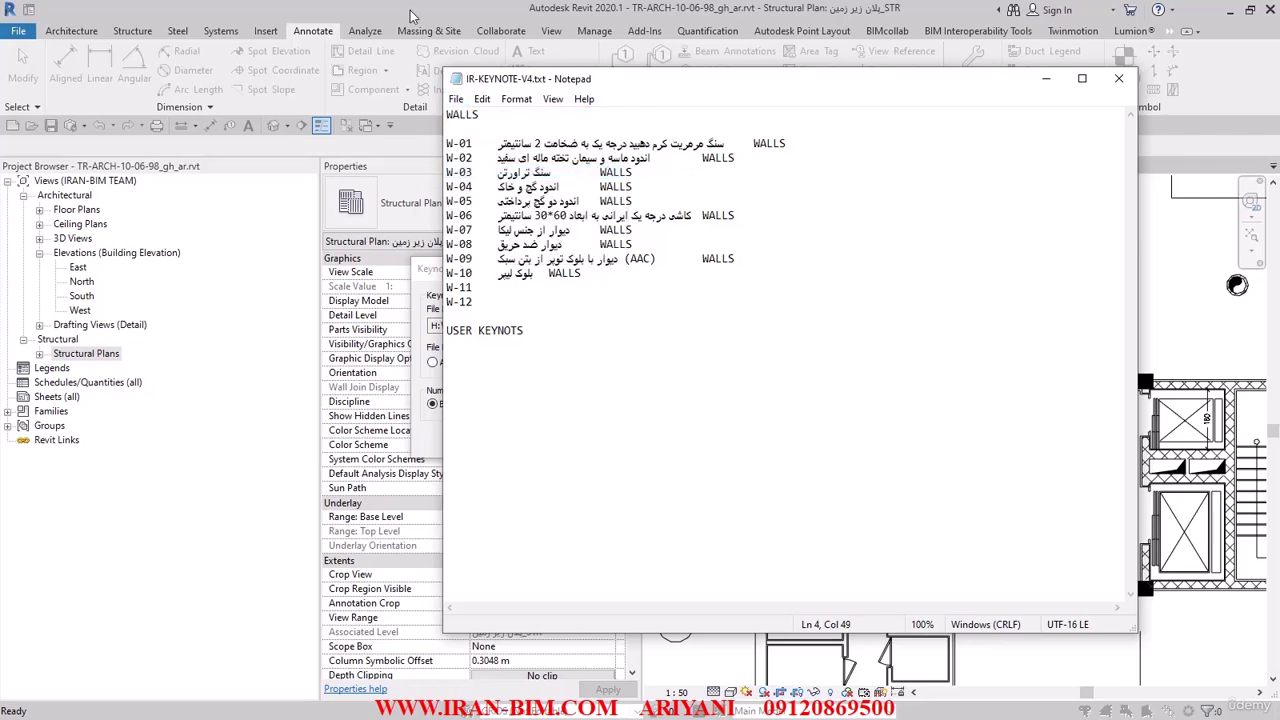
- Close the keynote file, reload the keynote table in Revit and inspect the W-02 entry
key("alt+F4")
left_click(831, 349)
left_click(737, 368)
left_click(830, 323)
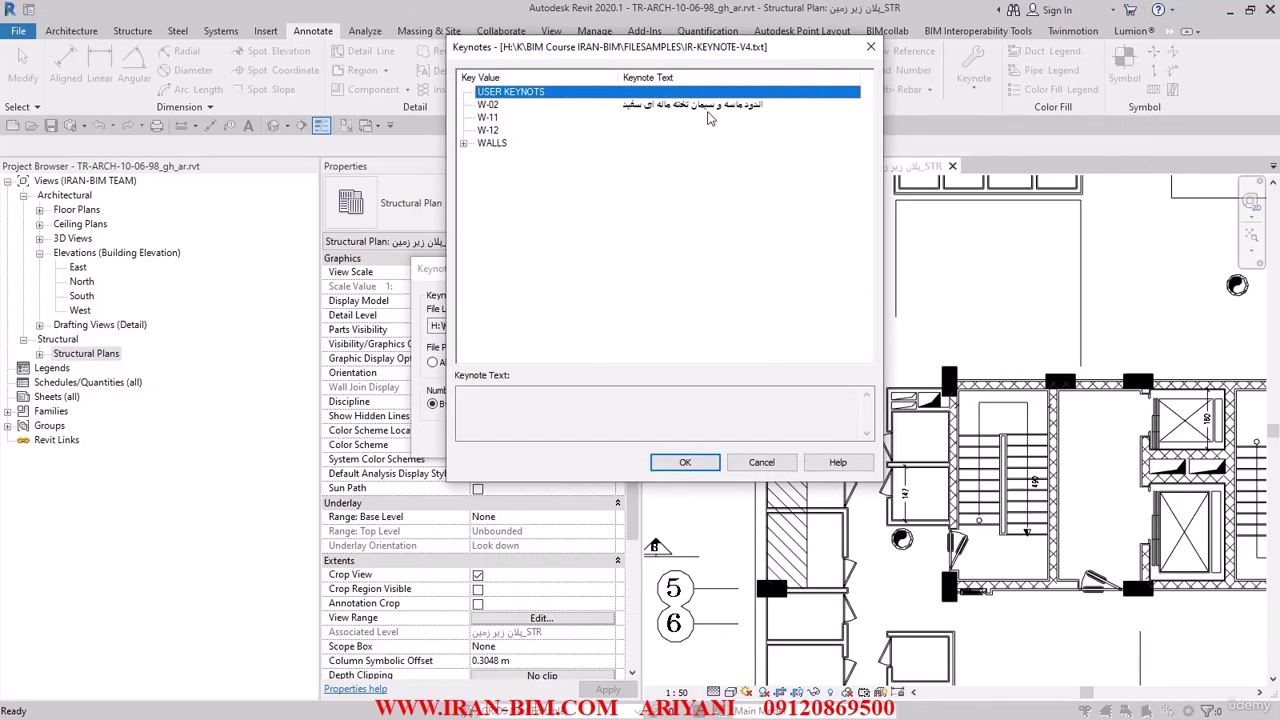
left_click(690, 106)
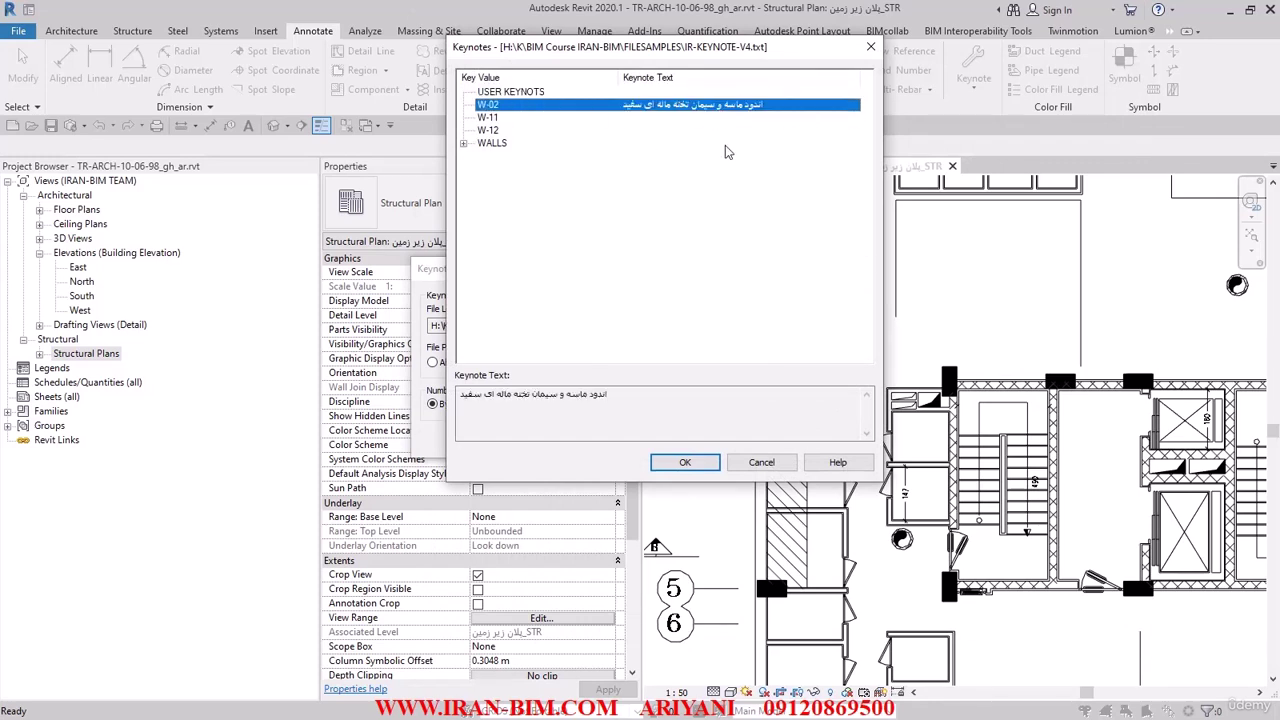
- In IR-KEYNOTE-V4.txt, rebuild the W-02 line by re-pasting its description after a tab and retyping the WALLS parent key, and save the file
key("alt+Tab")
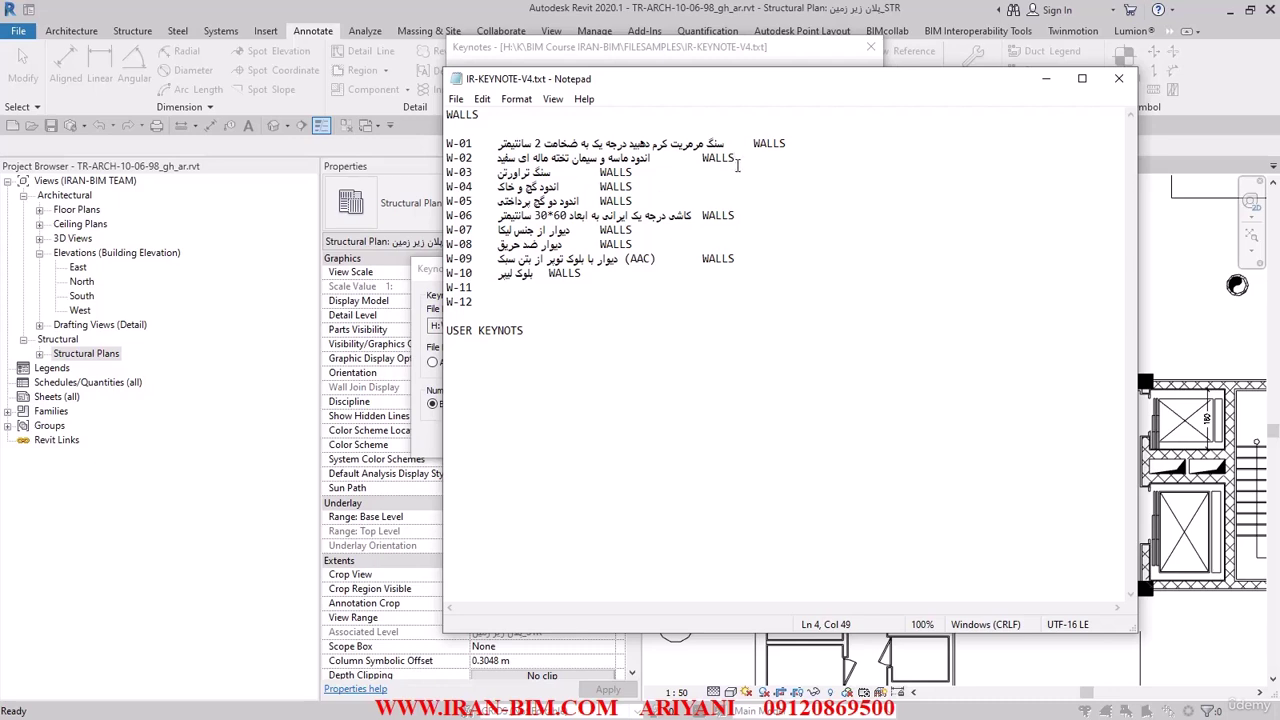
left_click_drag(748, 158, 686, 153)
key("Delete")
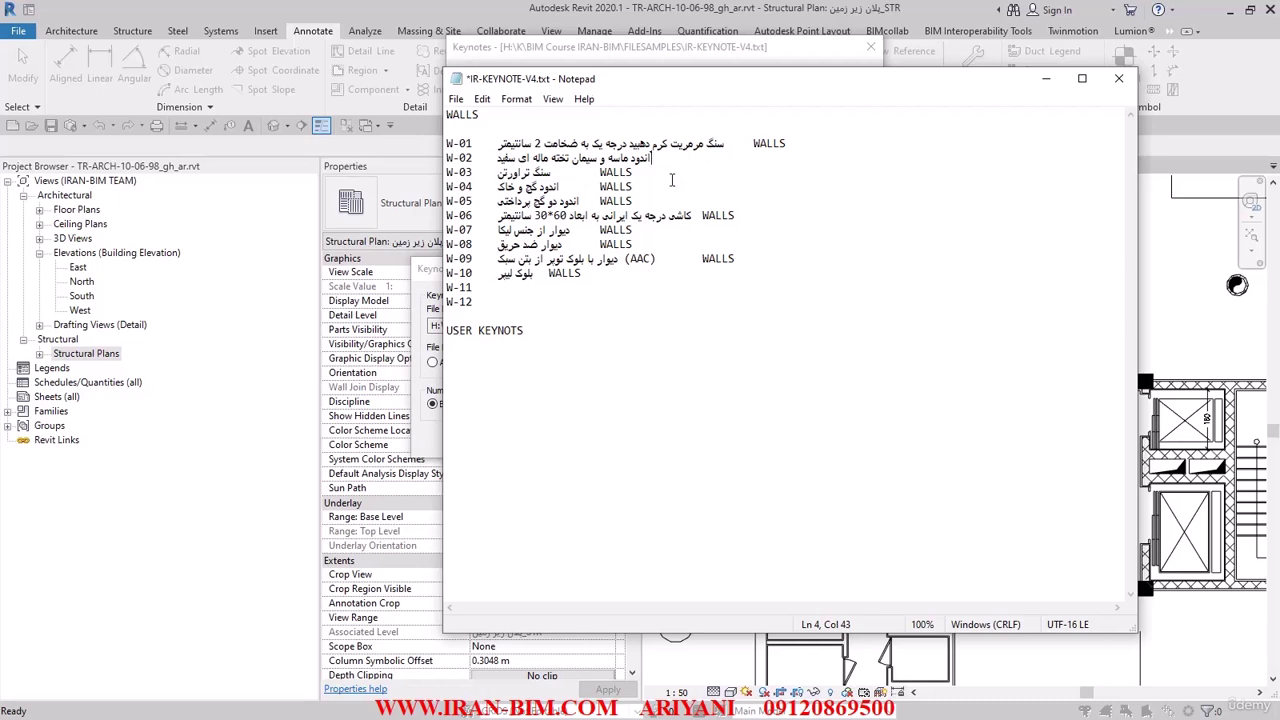
left_click_drag(656, 160, 650, 158)
key("ctrl+c")
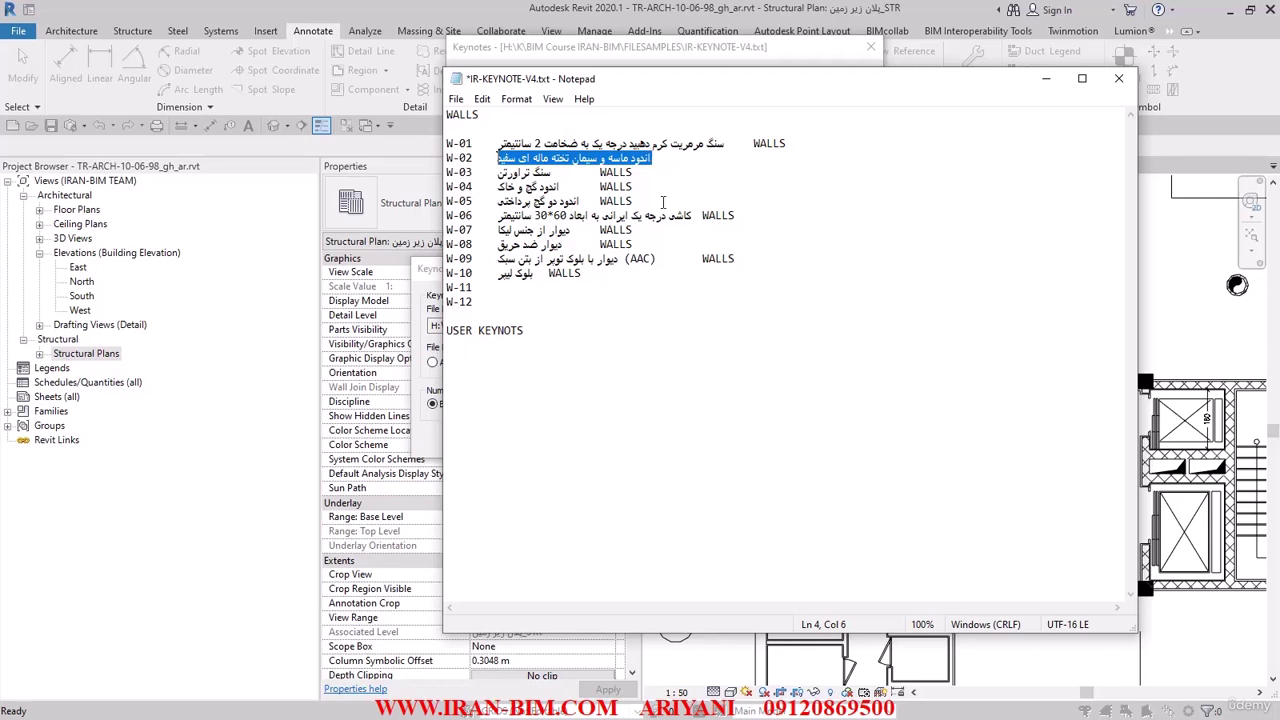
key("Delete")
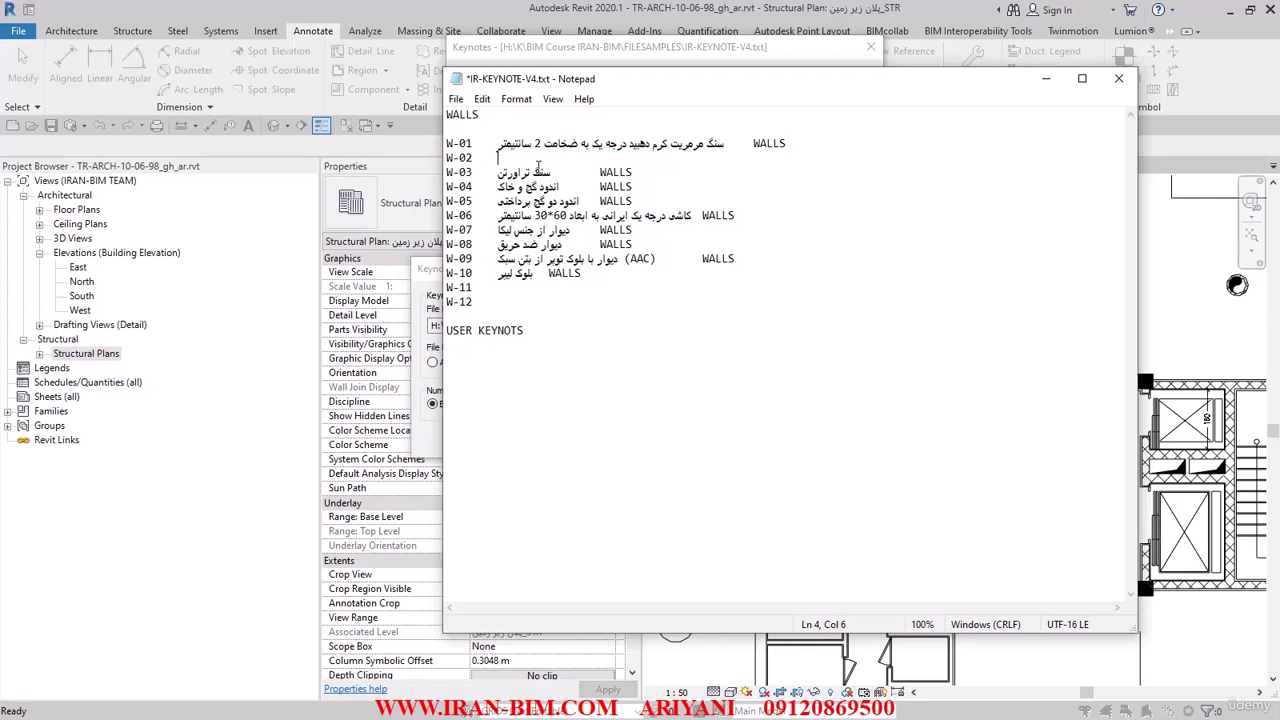
key("Tab")
key("ctrl+v")
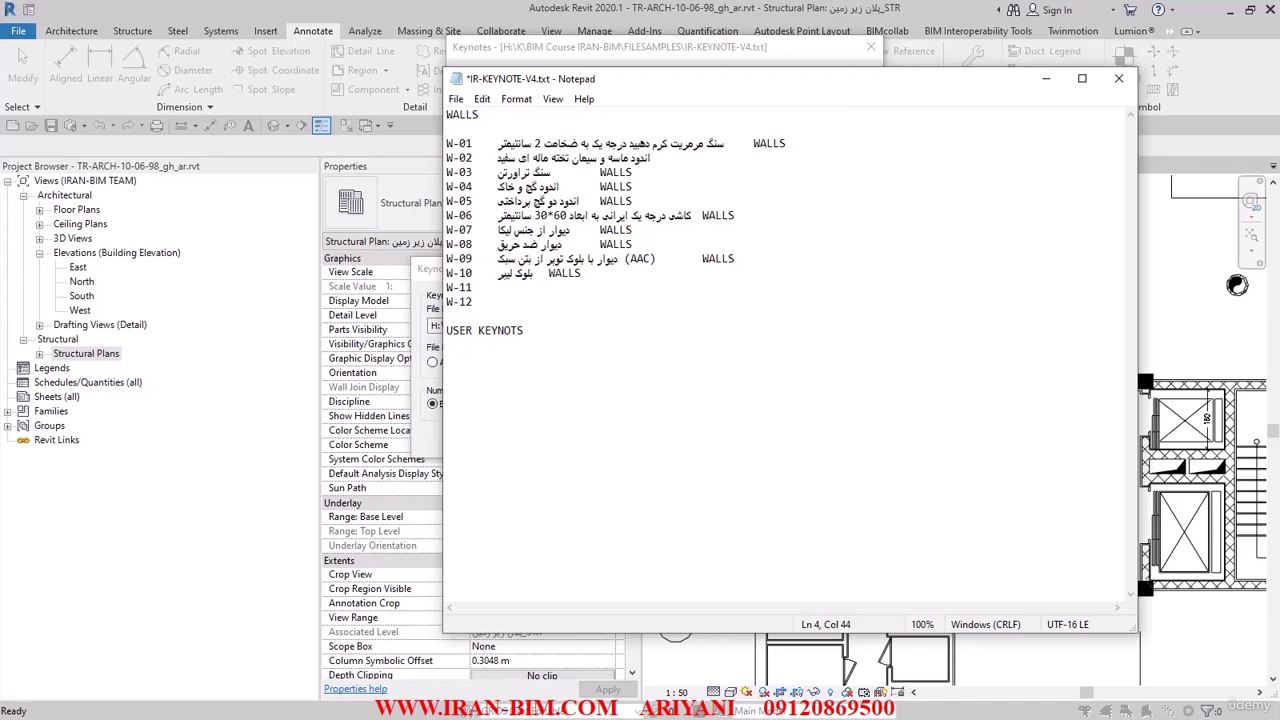
type("WALLS")
left_click(455, 98)
left_click(480, 174)
- Reload the keynote table in Revit and check the placement of W-02 against the expanded WALLS group
left_click(530, 61)
left_click(688, 461)
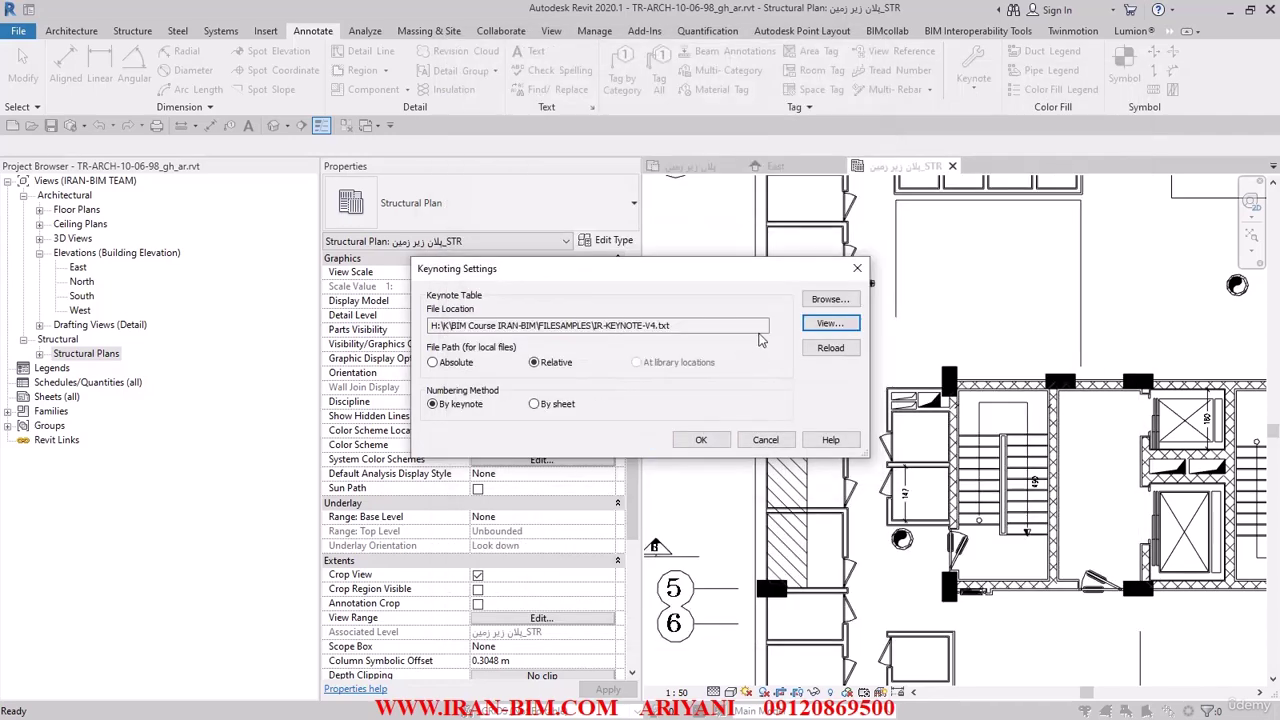
left_click(830, 348)
left_click(738, 368)
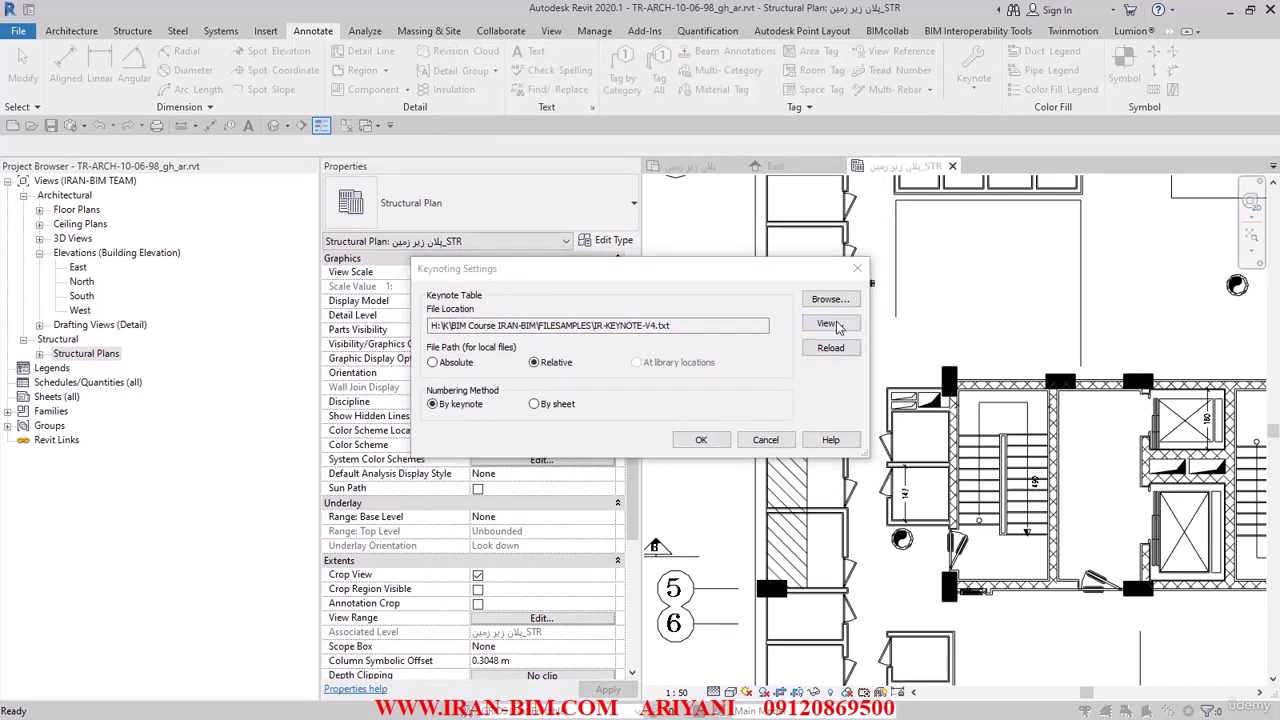
left_click(828, 323)
left_click(488, 105)
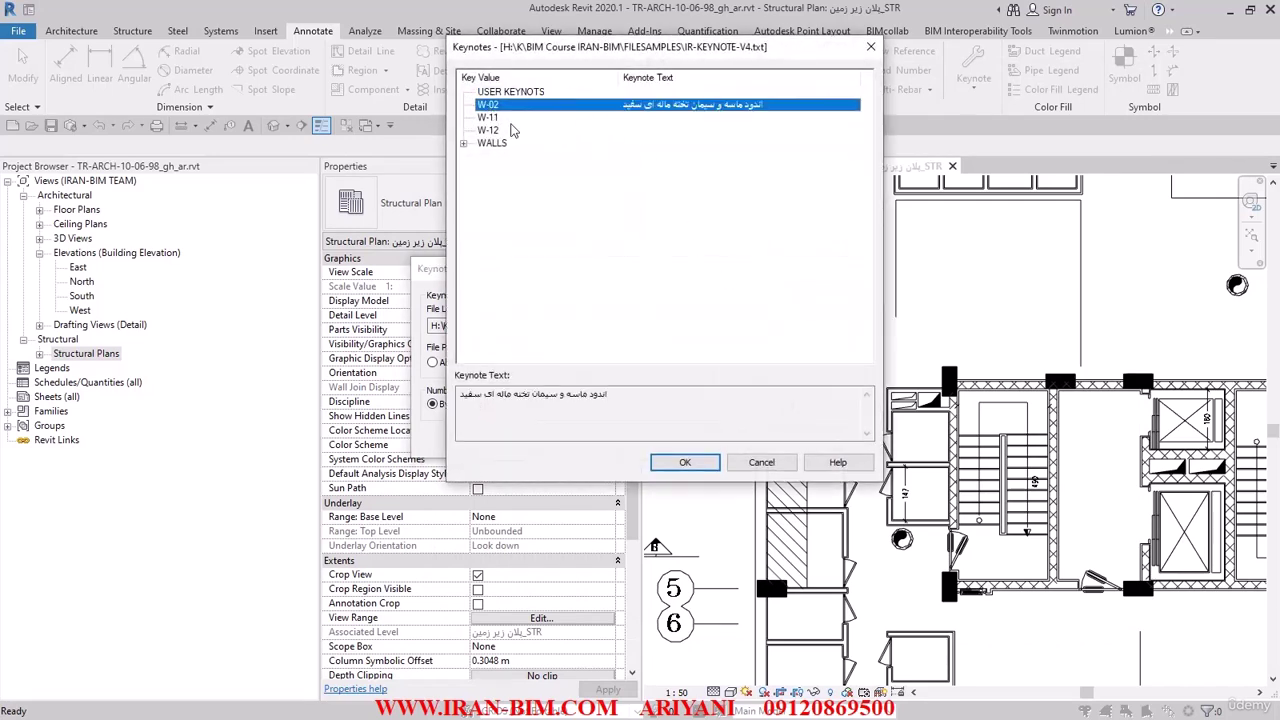
left_click(464, 144)
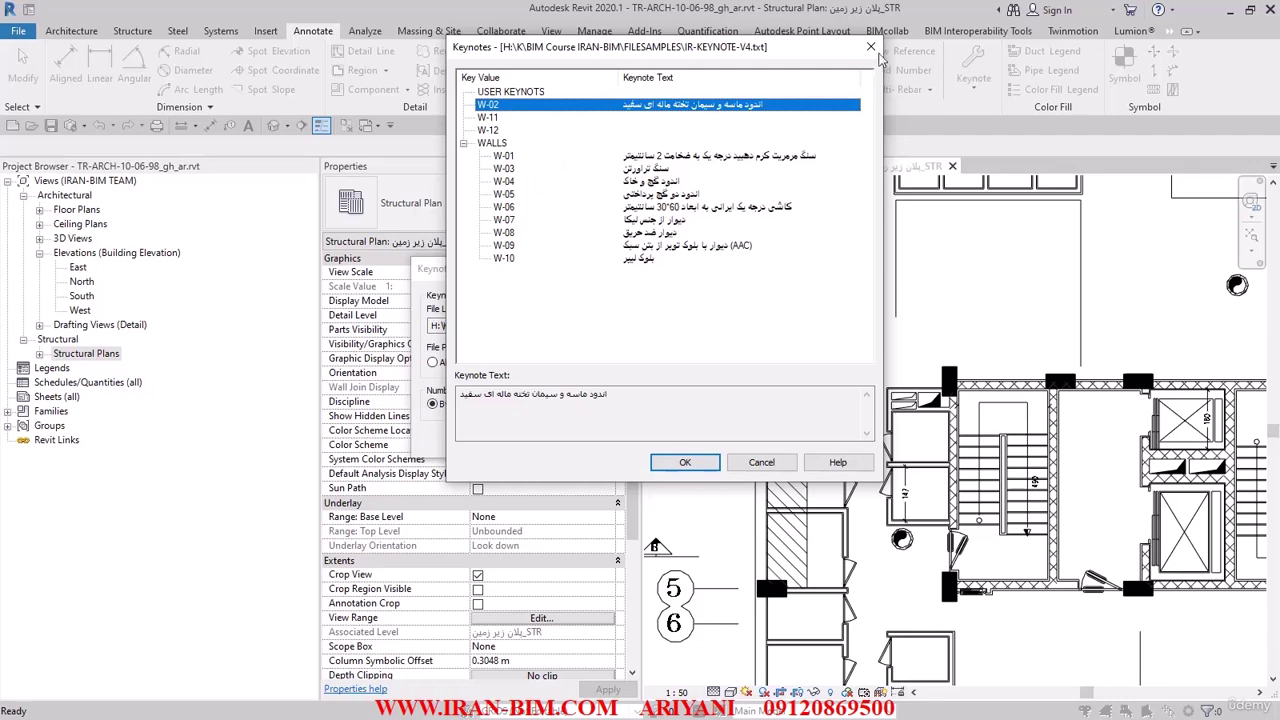
left_click(870, 48)
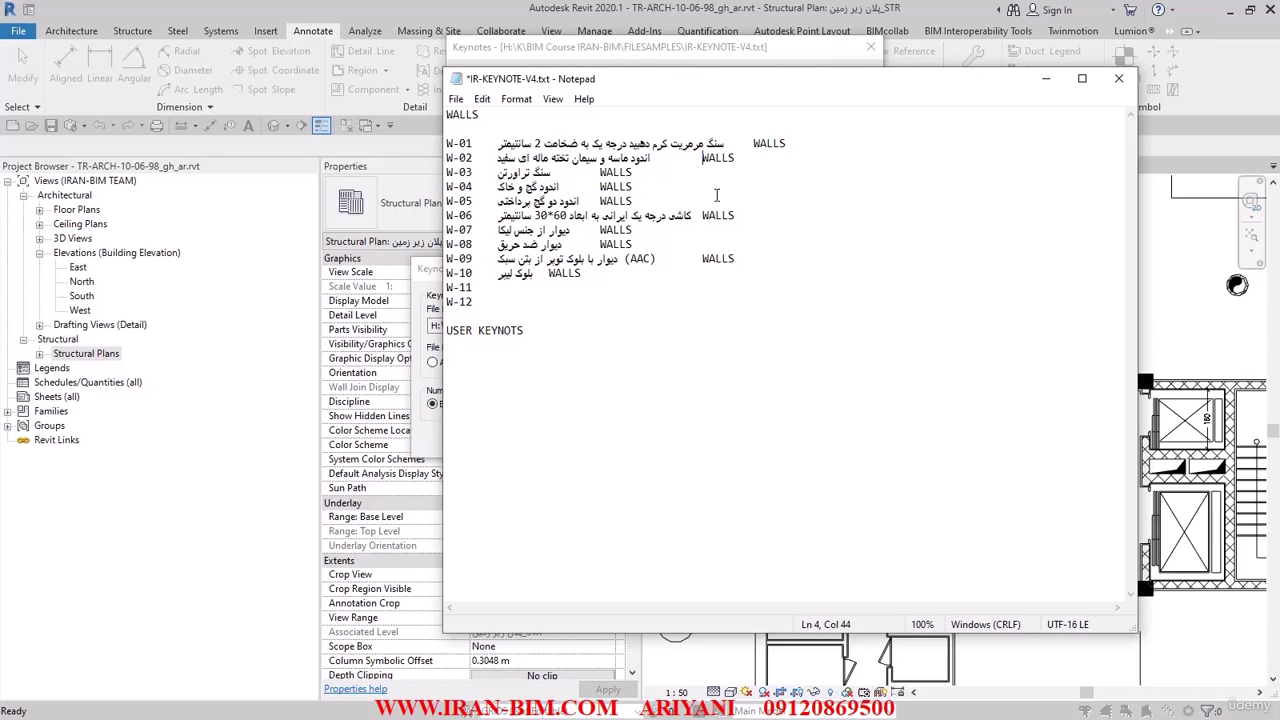
- Remove the extra tab before WALLS on the W-02 line of IR-KEYNOTE-V4.txt, save the file and close Notepad
key("BackSpace")
left_click(456, 99)
left_click(480, 171)
left_click(1119, 78)
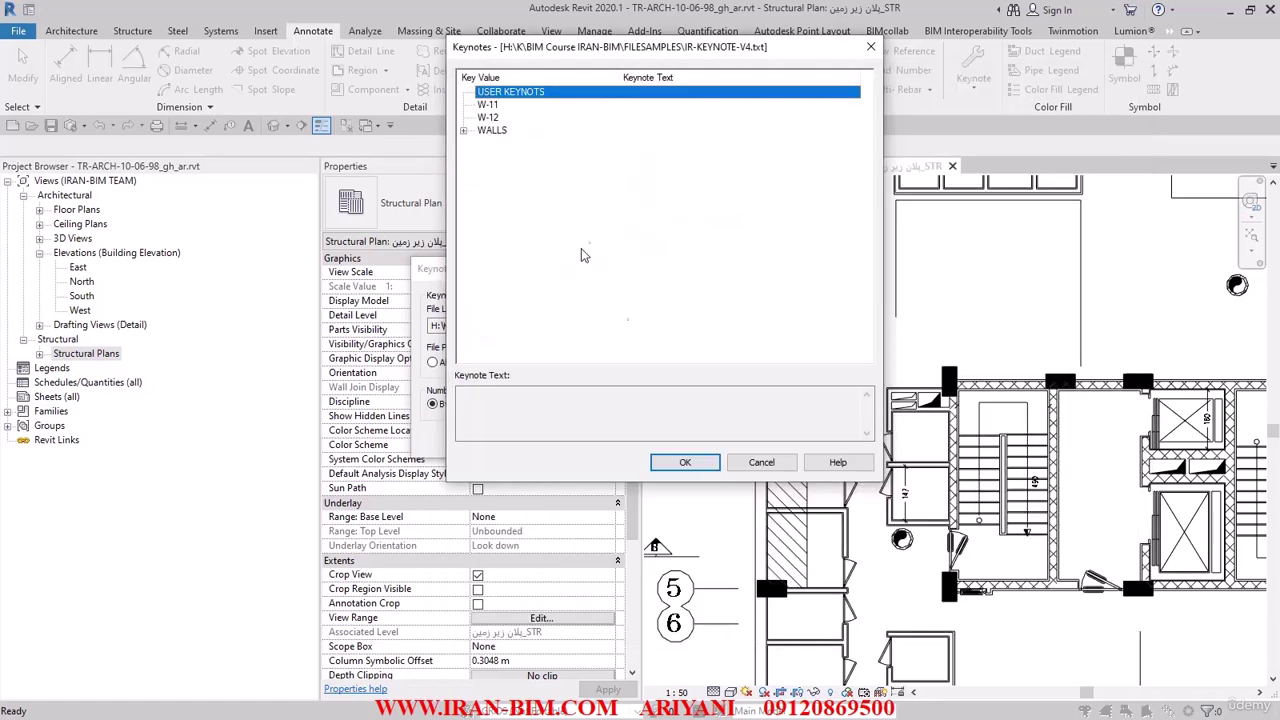
- Reload the keynote table, check entries W-01 and W-10 under WALLS, and accept the keynoting settings
left_click(758, 463)
left_click(830, 348)
left_click(737, 366)
left_click(810, 323)
left_click(465, 131)
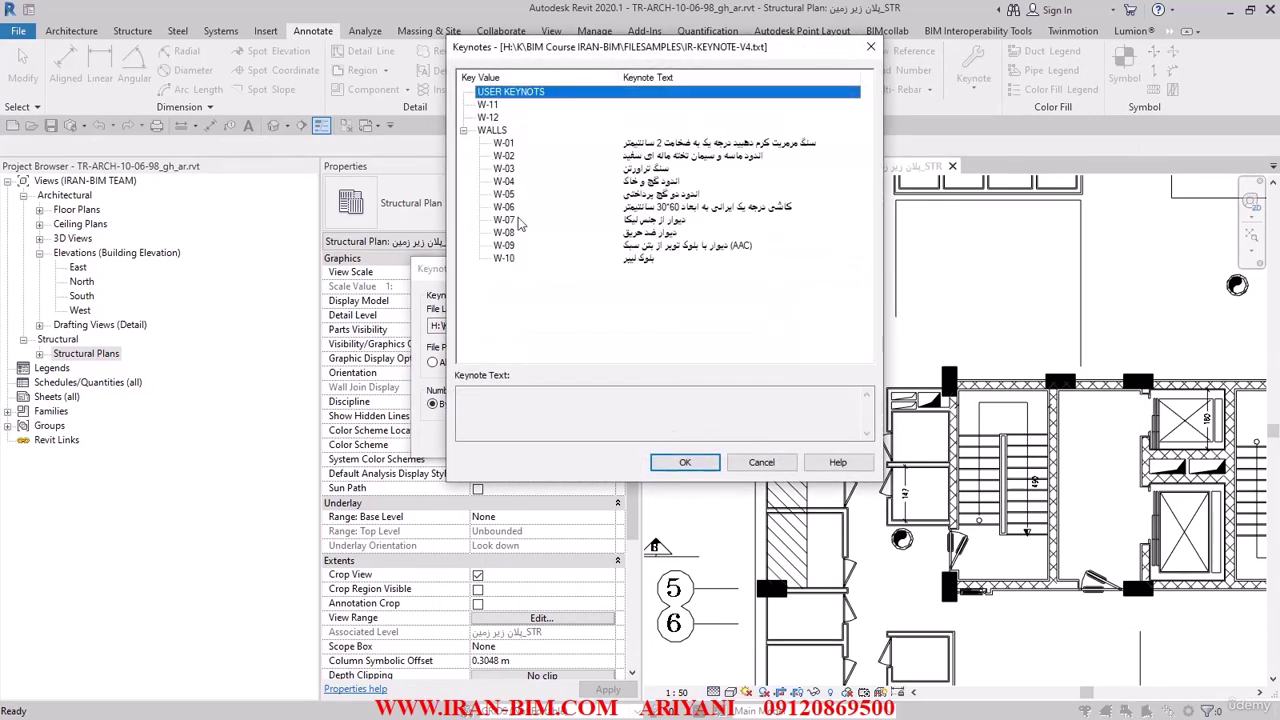
left_click(503, 146)
left_click(507, 259)
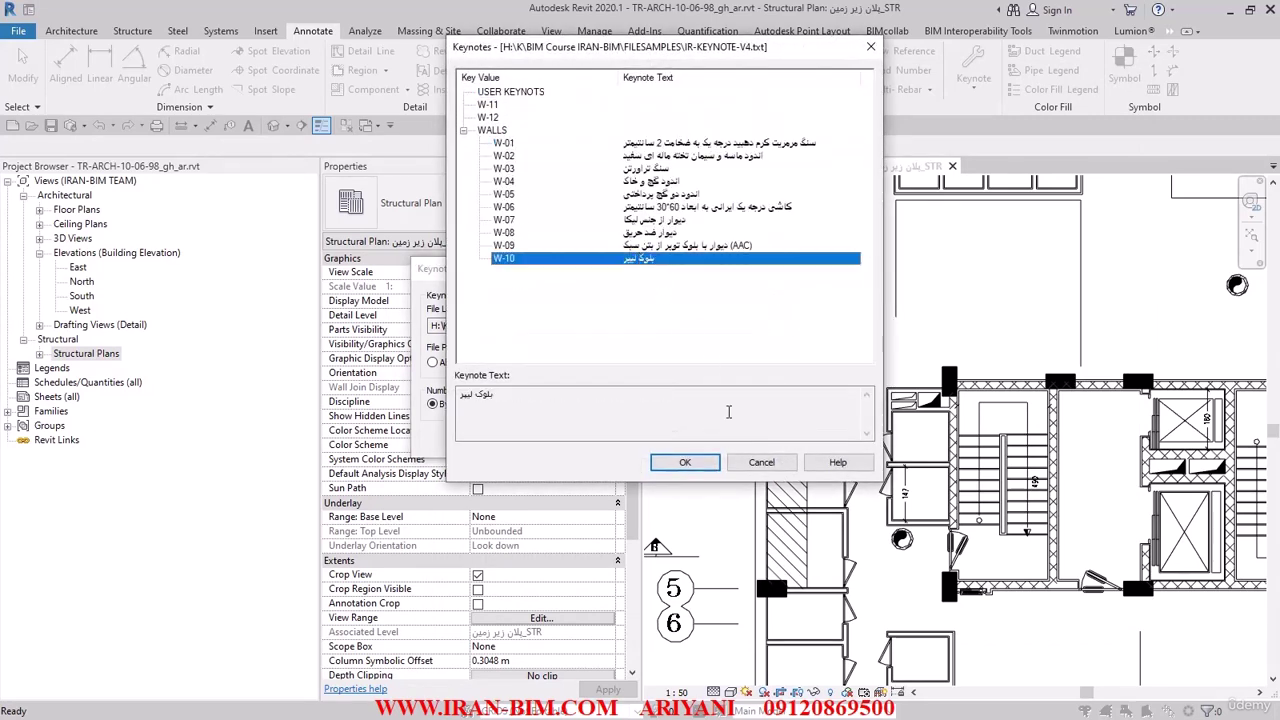
left_click(761, 462)
left_click(700, 440)
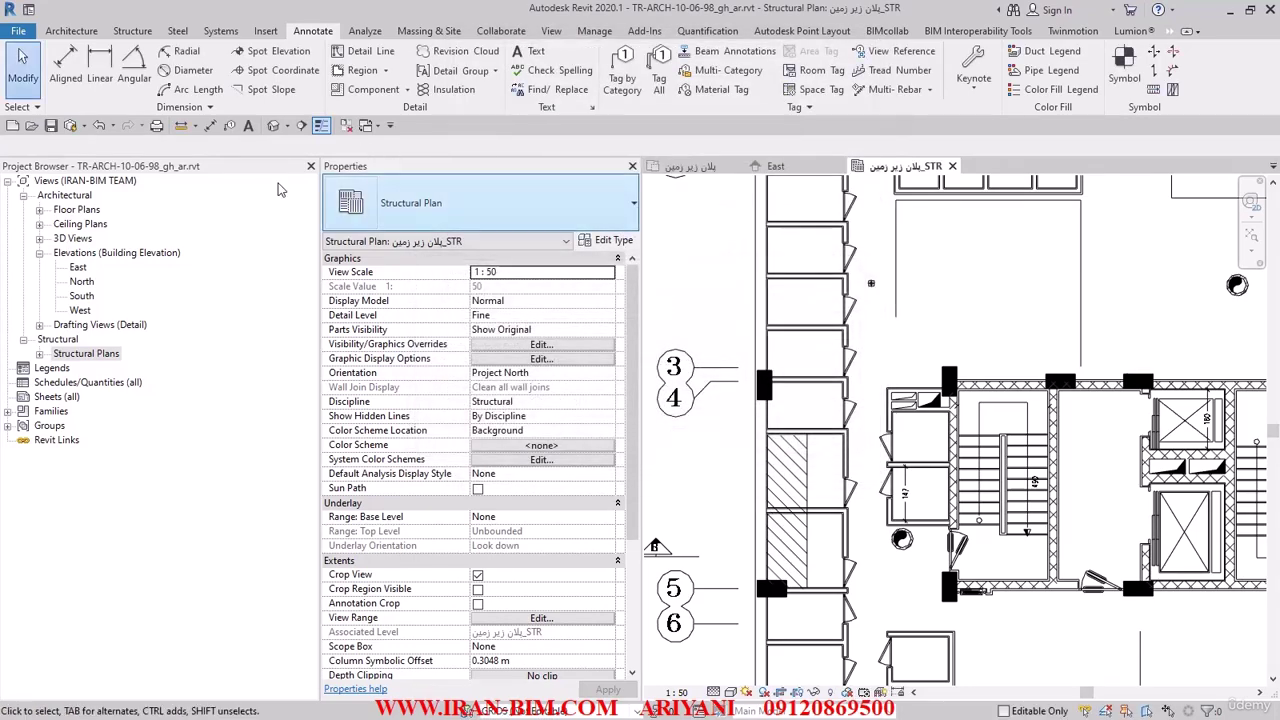
- Start a wall and open the identity data of the بلوک سبک material in the 30 cm exterior wall type's structure
left_click(71, 31)
left_click(66, 68)
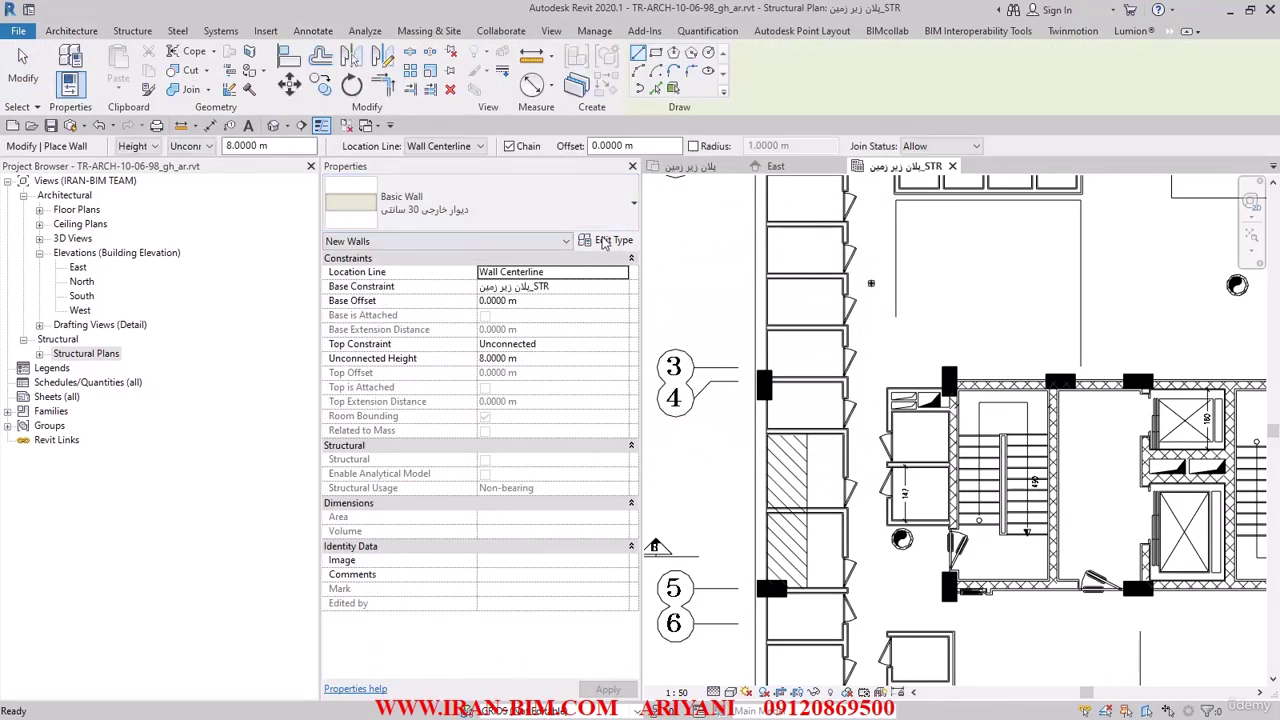
left_click(606, 240)
left_click(681, 246)
left_click(534, 245)
left_click(529, 240)
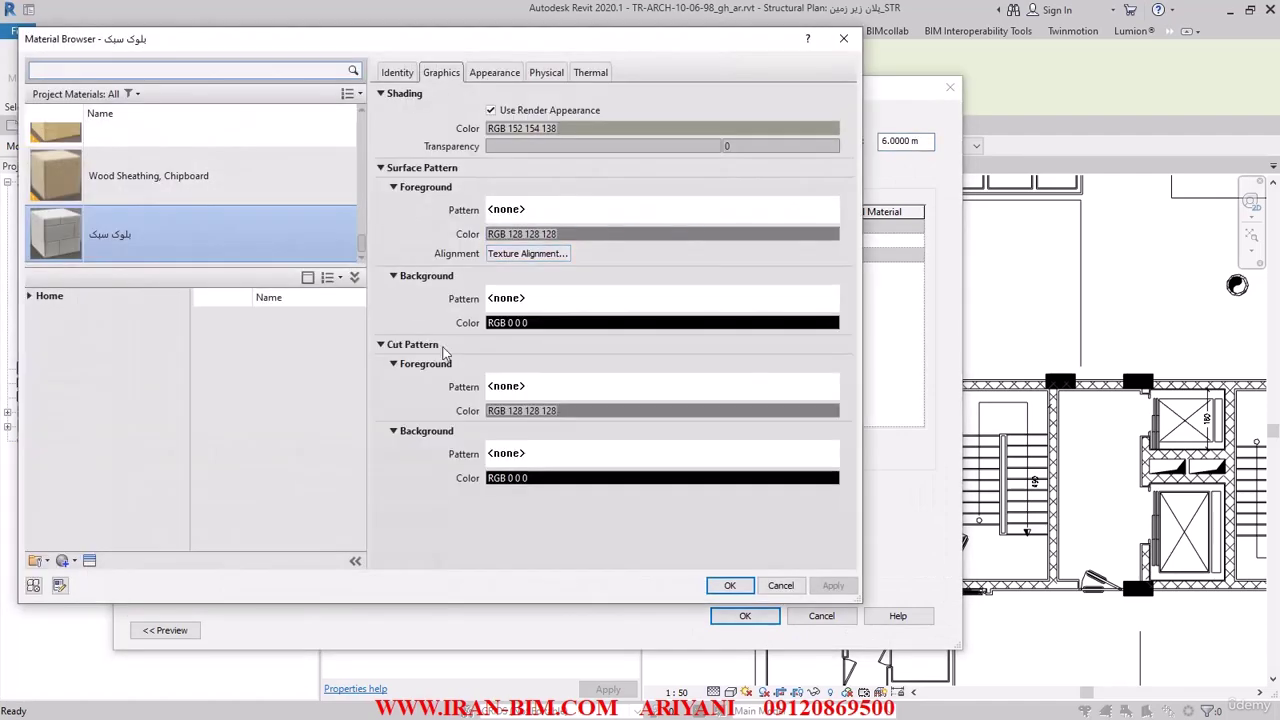
left_click(396, 72)
left_click_drag(432, 45, 555, 45)
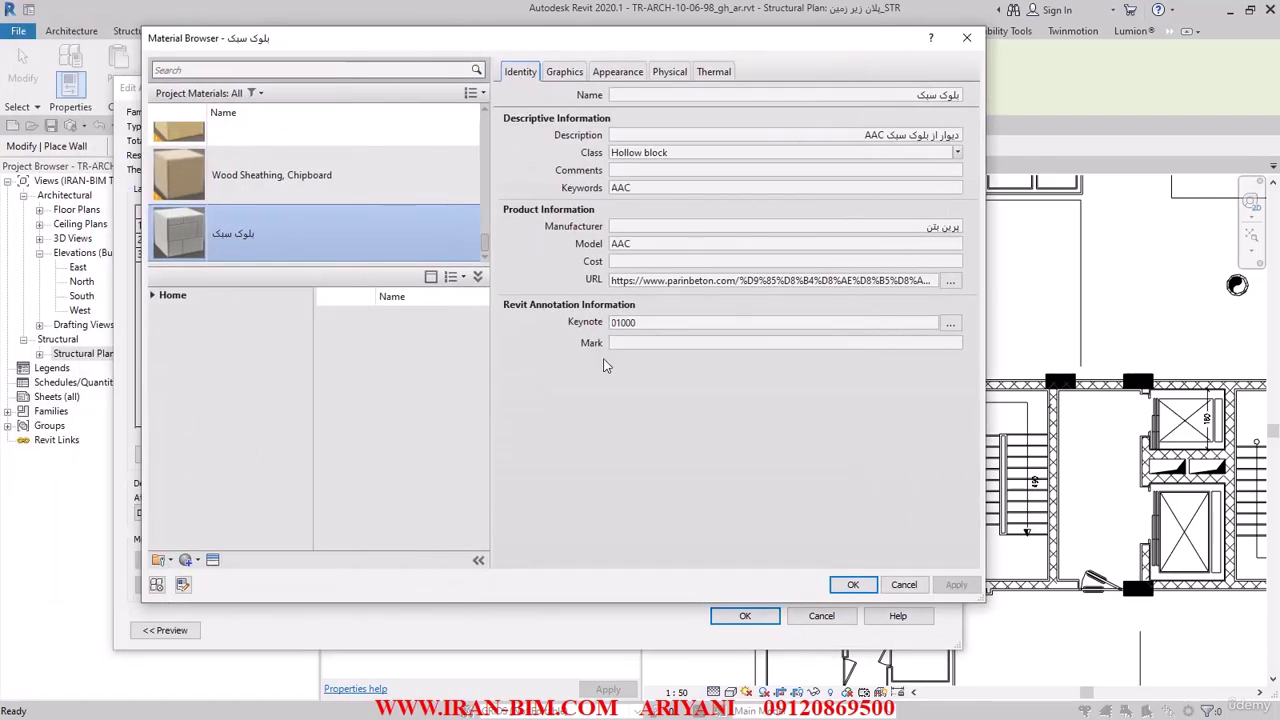
- Assign keynote W-09 from the WALLS group to the بلوک سبک material and set its mark to پرین بتن
left_click(950, 325)
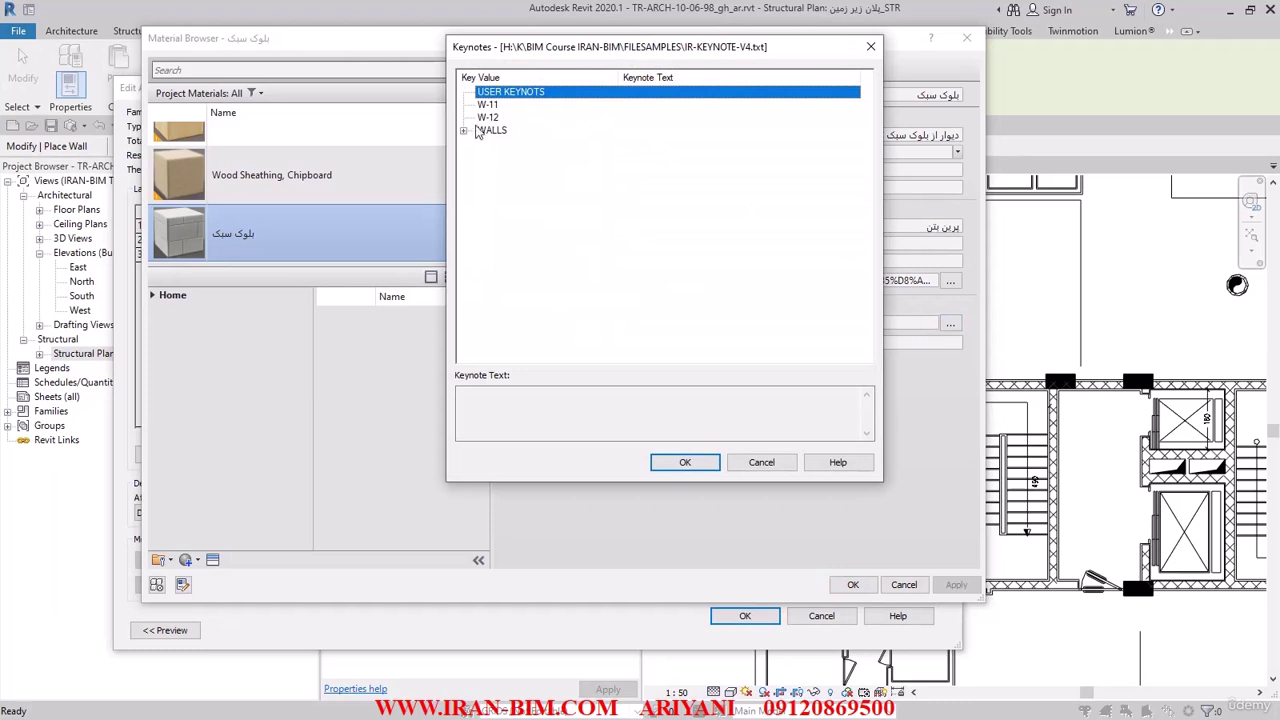
left_click(464, 131)
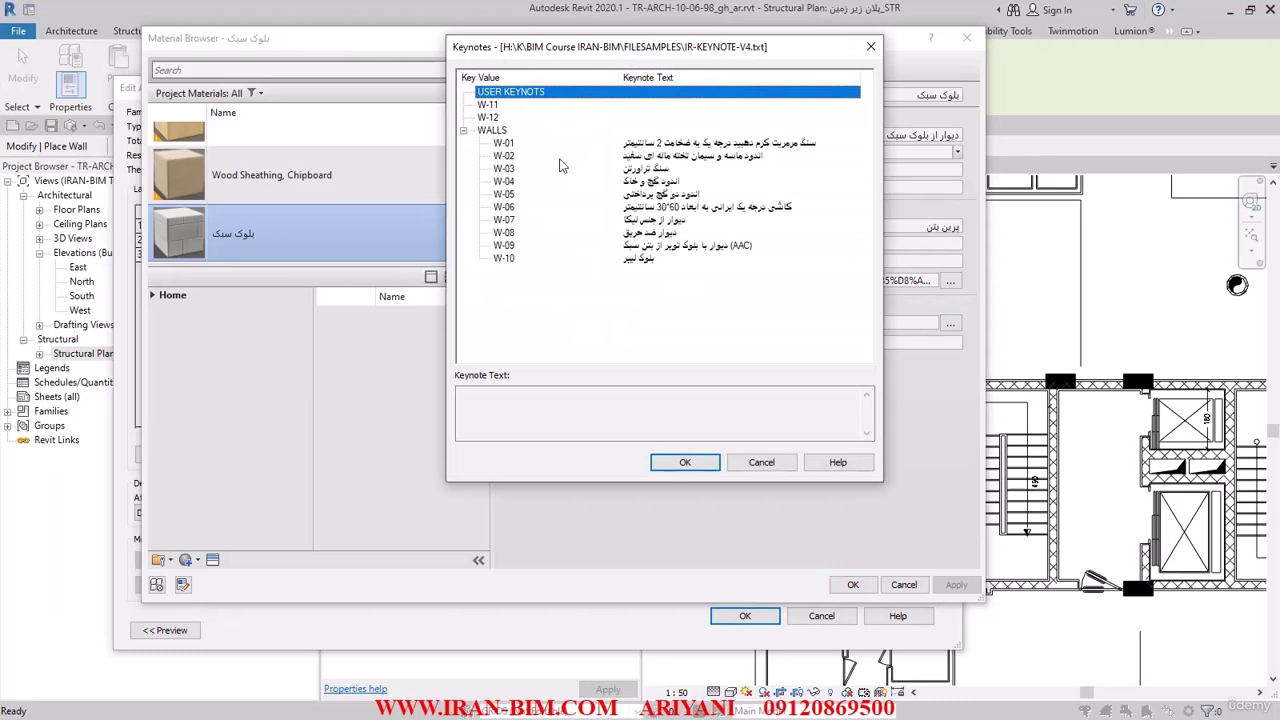
left_click(725, 248)
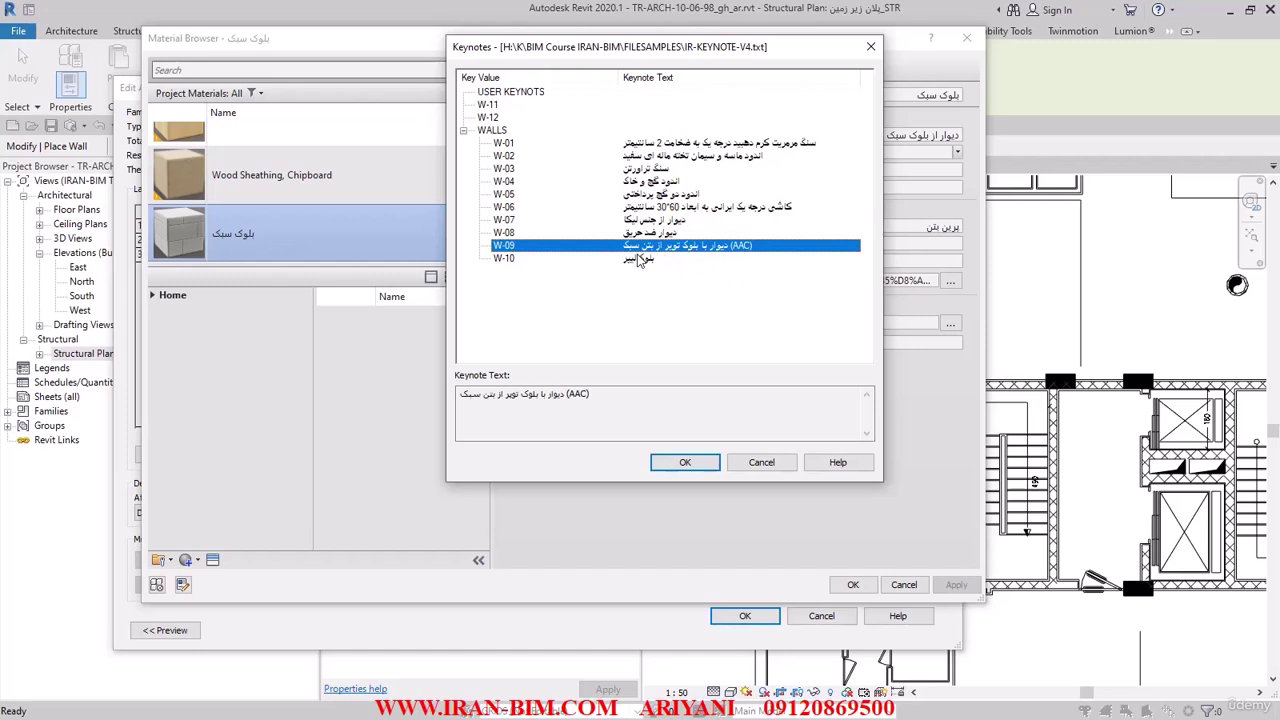
left_click(678, 464)
left_click(638, 343)
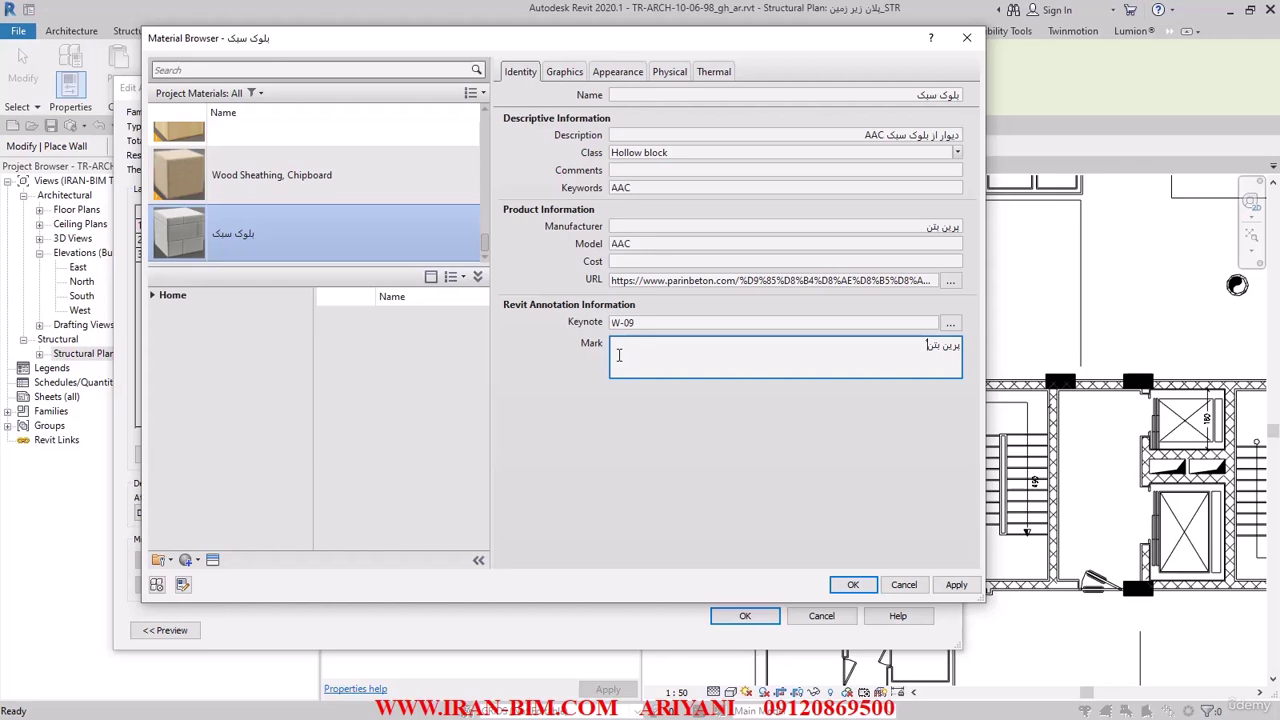
left_click(623, 498)
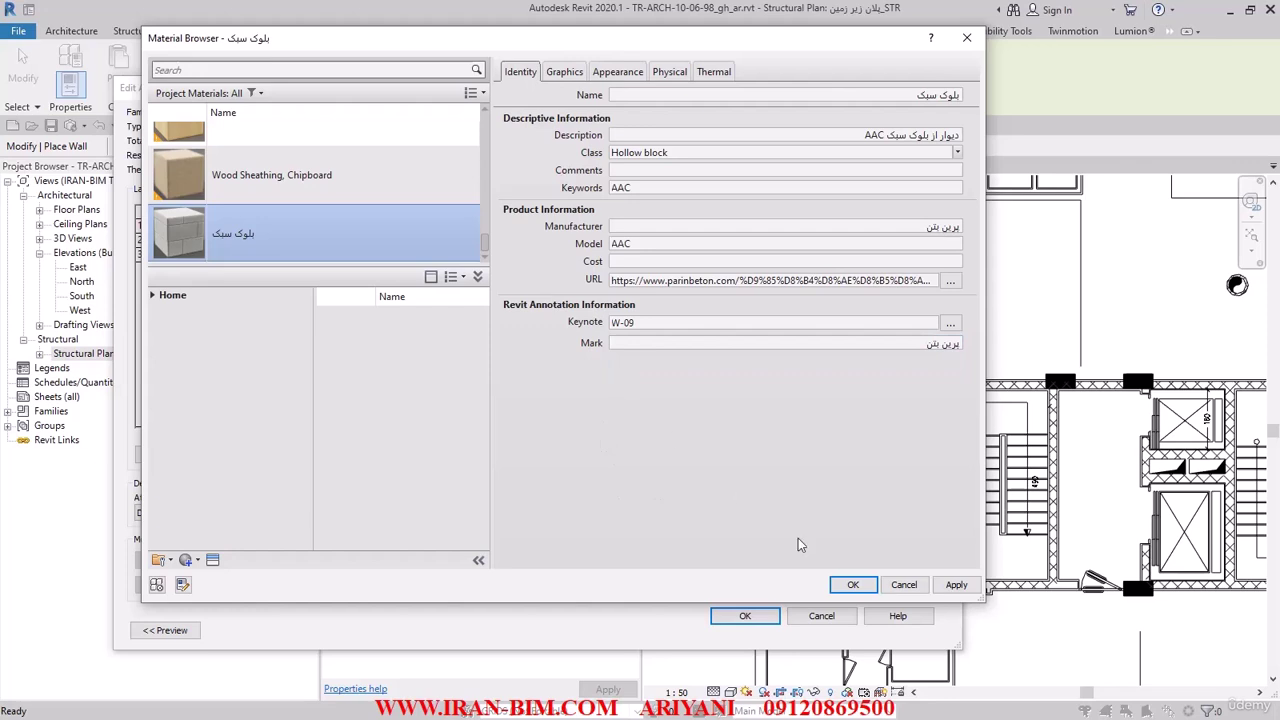
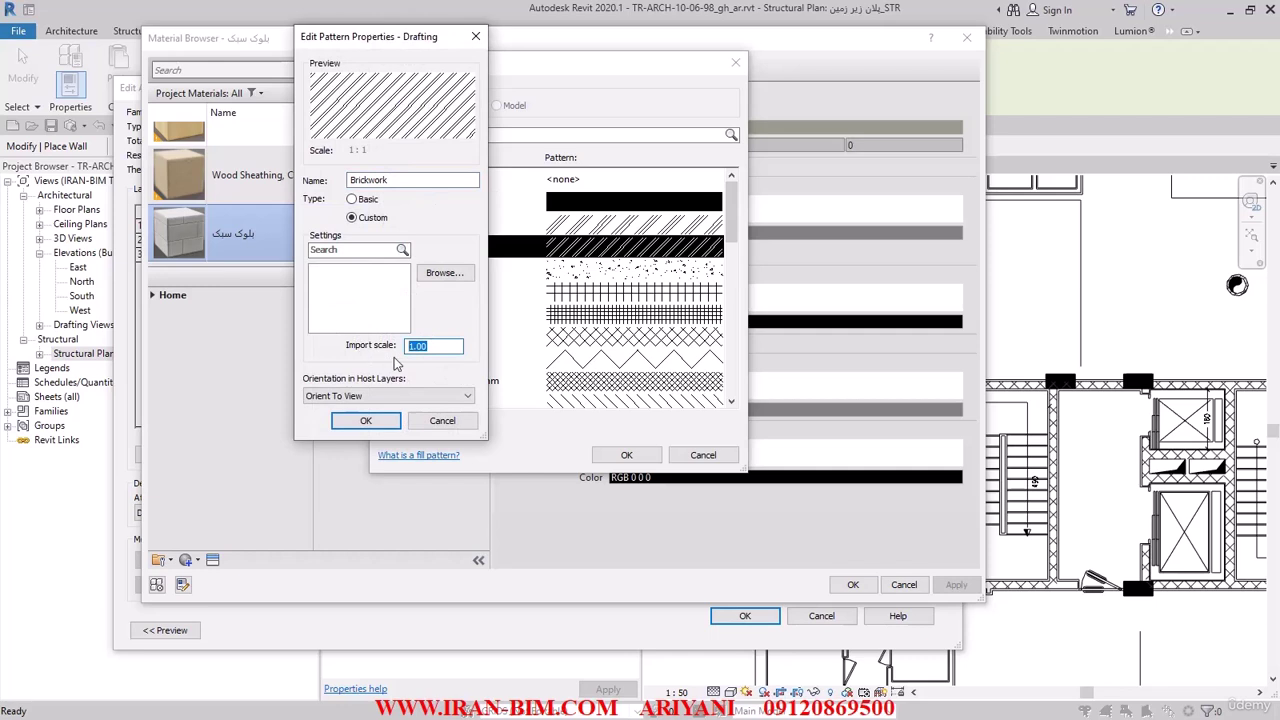
left_click(381, 397)
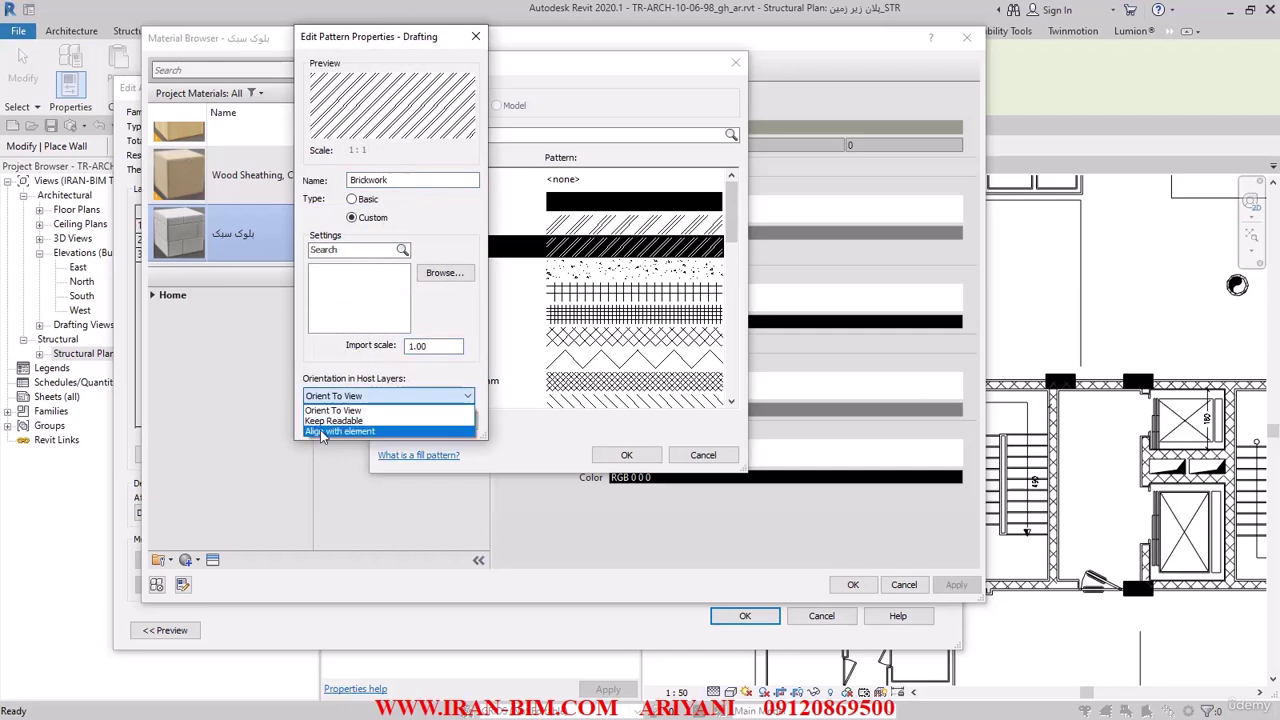
left_click(322, 431)
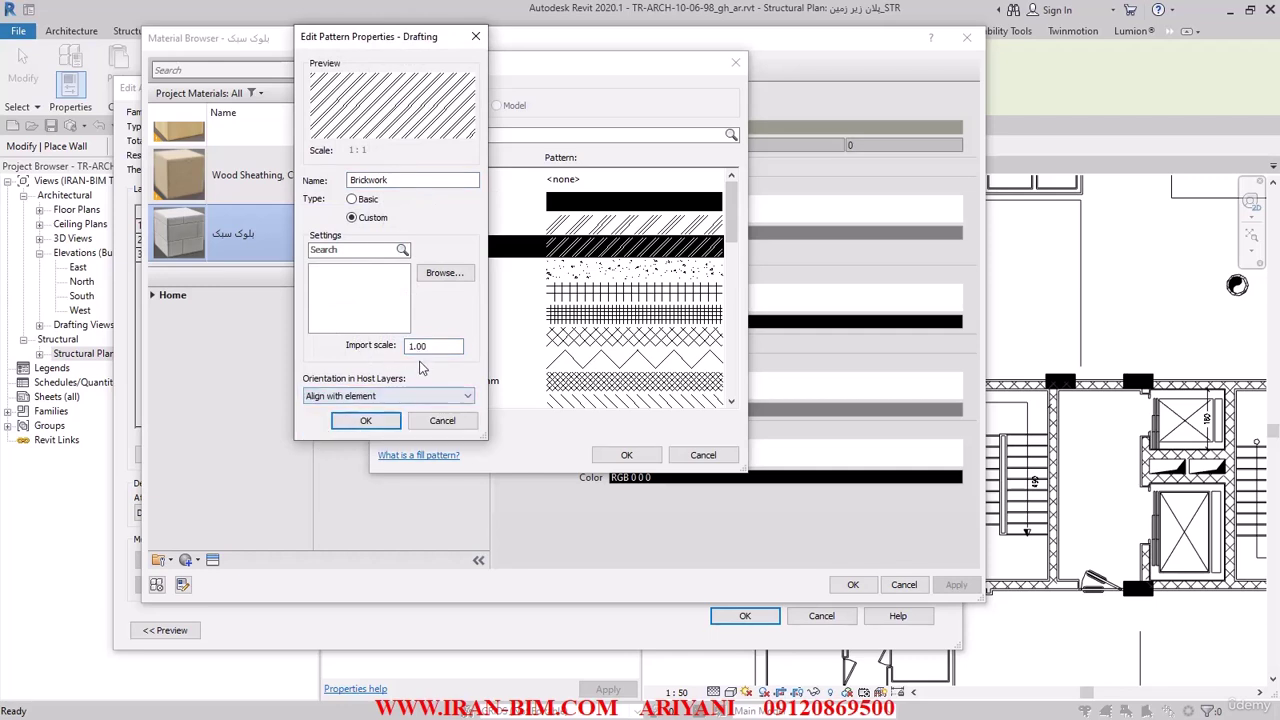
left_click(437, 422)
- Duplicate the Brickwork fill pattern as ACC BLOCK, align it with element at import scale 0.5, and apply it as the material's cut foreground pattern
left_click(451, 421)
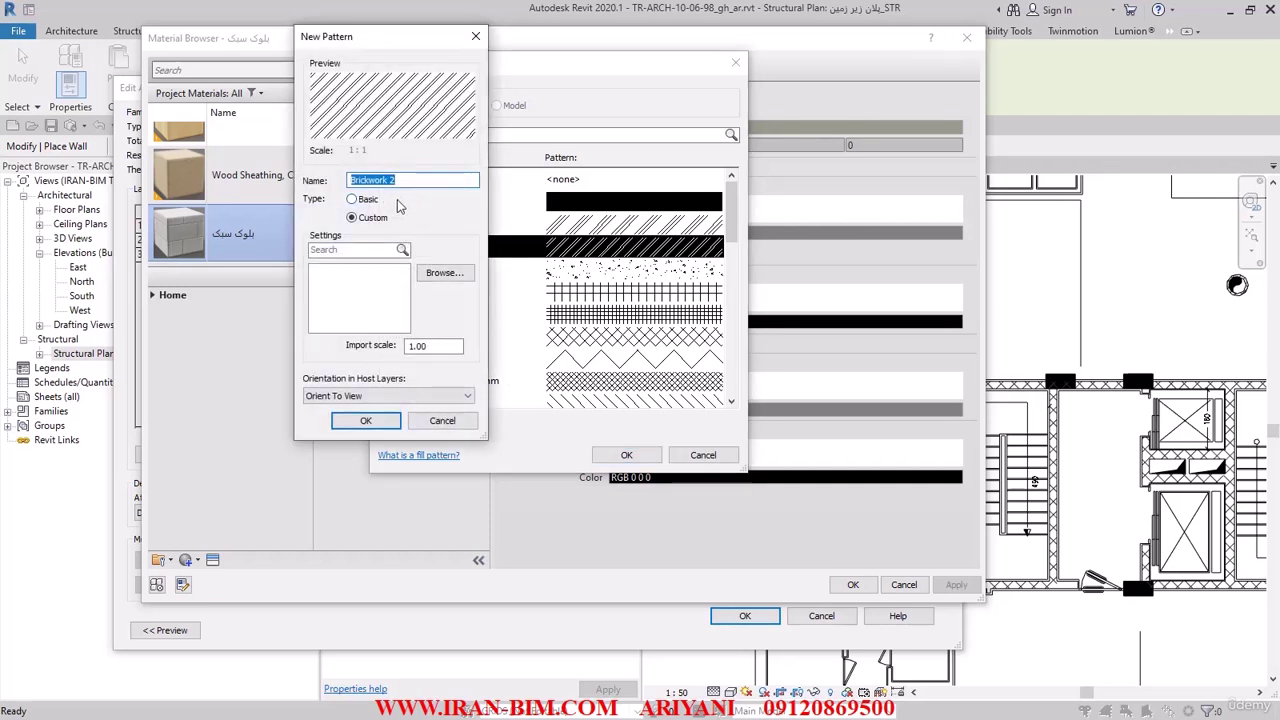
type("F")
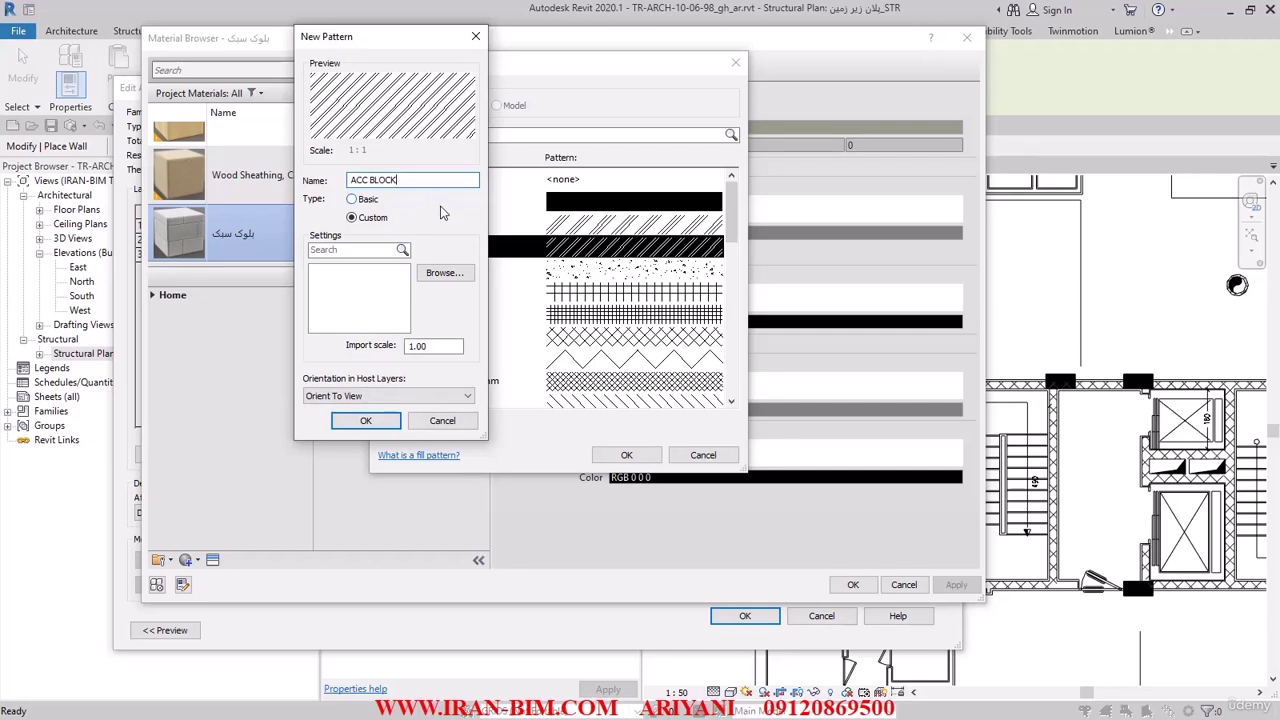
left_click(405, 396)
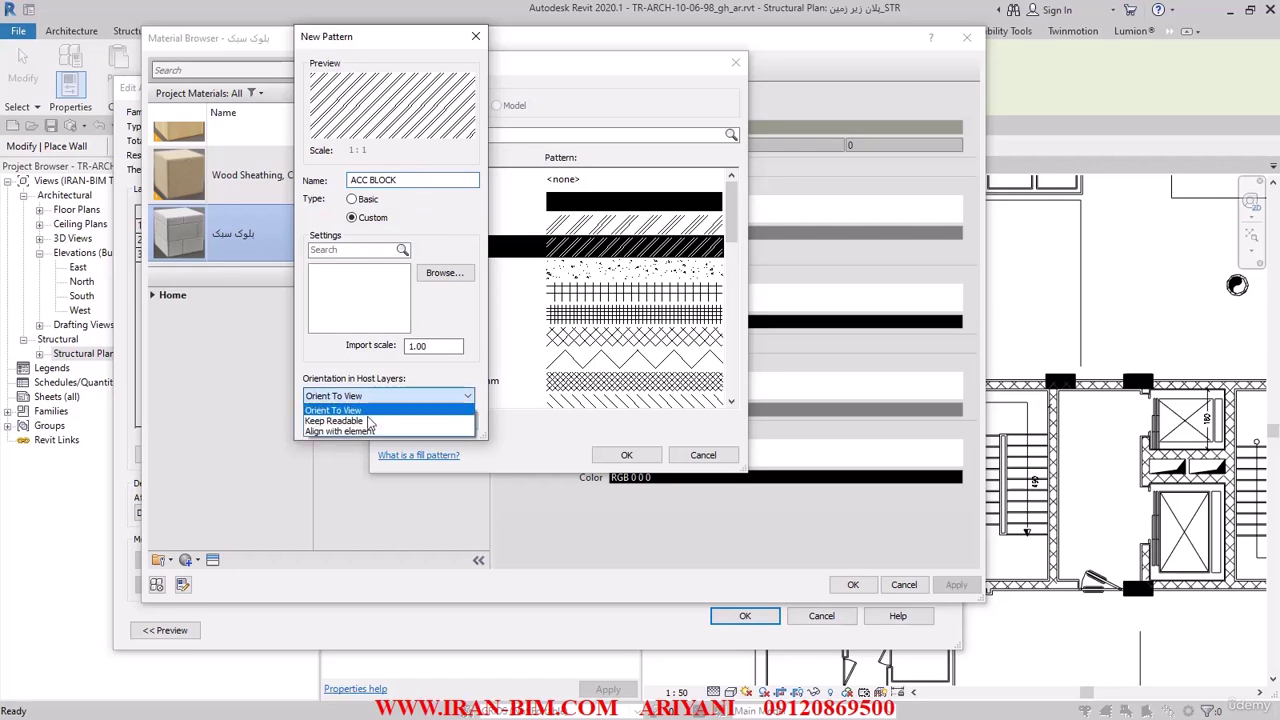
left_click(351, 432)
key("shift+Tab")
type("0.5")
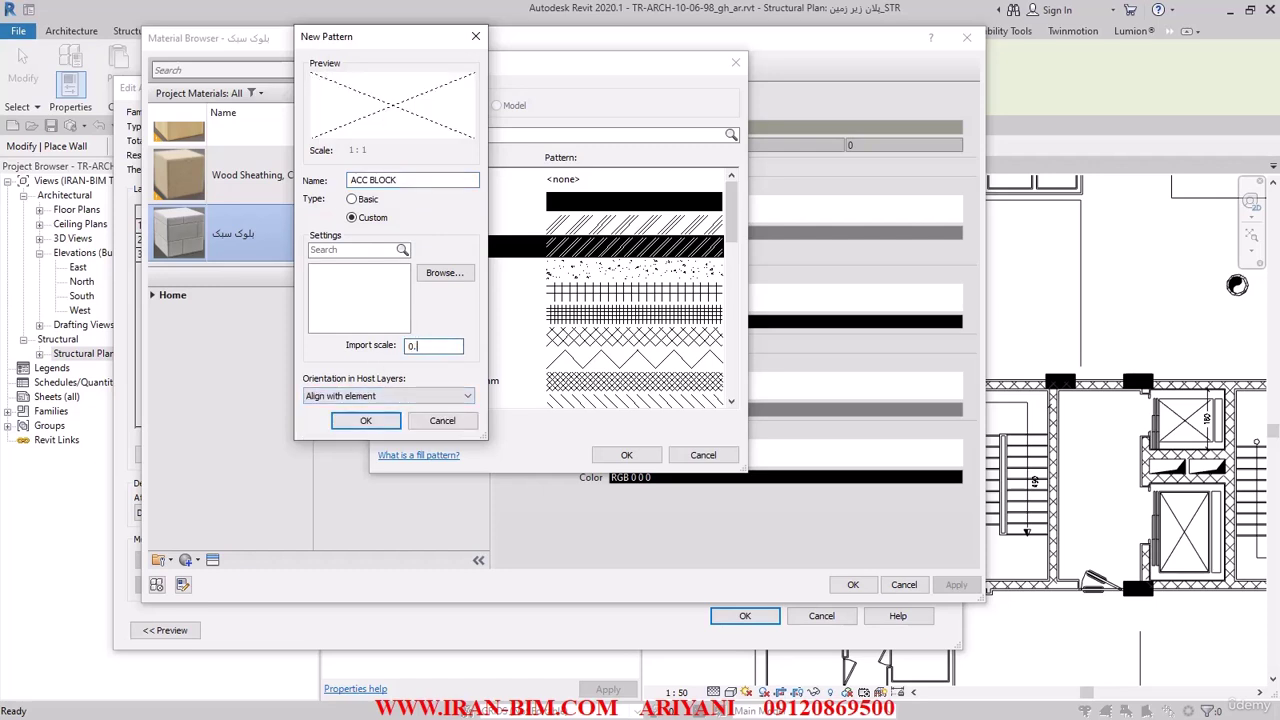
left_click(366, 420)
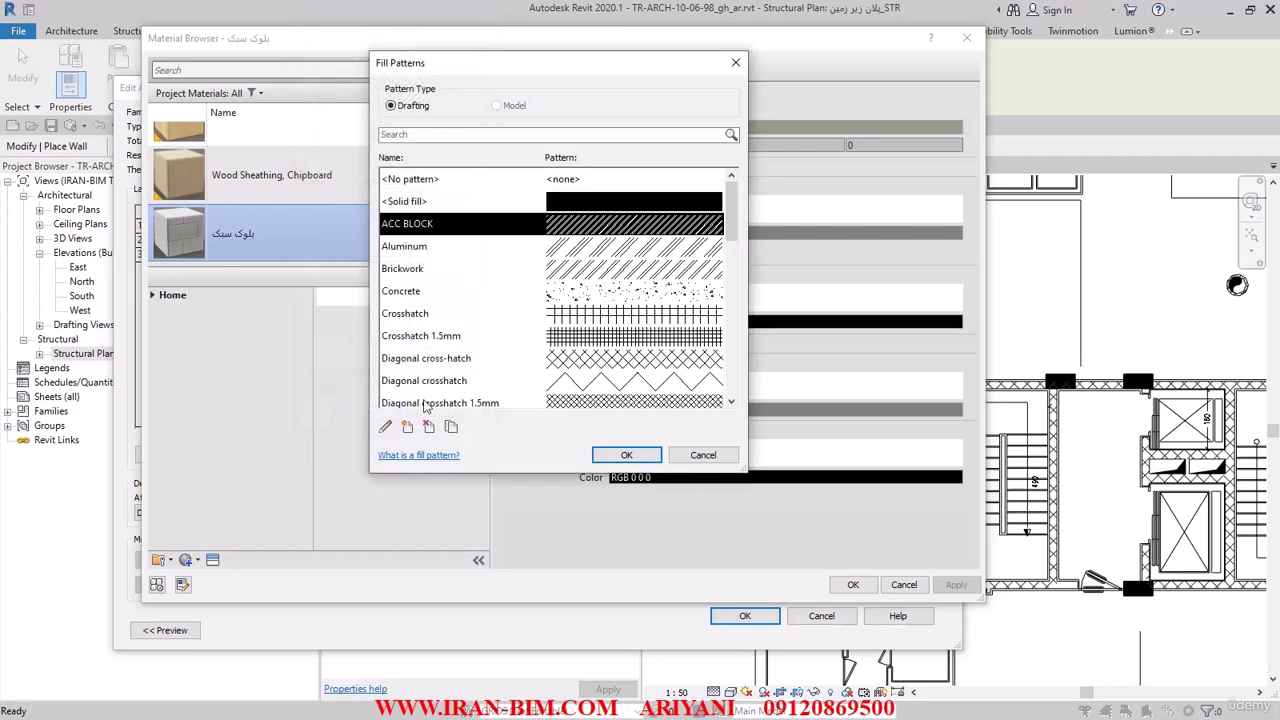
left_click(624, 455)
- Set the بلوک سبک material's cut foreground pattern color to orange RGB 255 140 26, then accept the material and wall structure
left_click(698, 410)
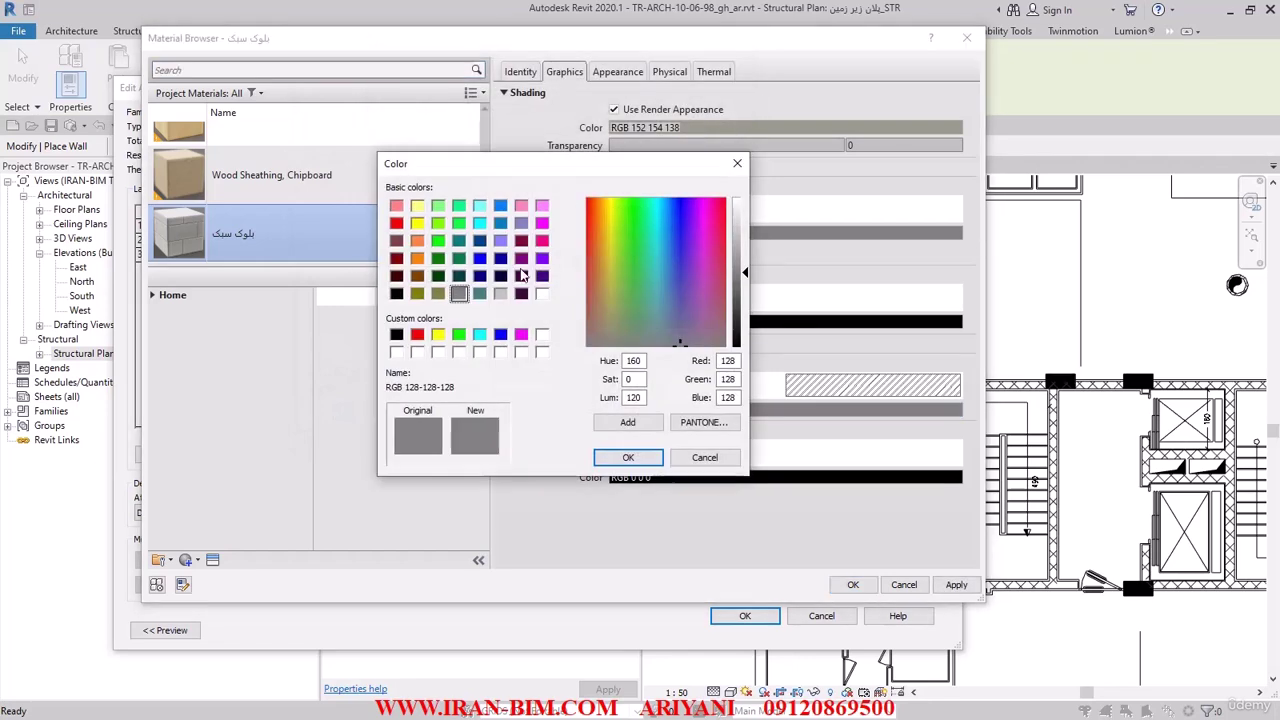
left_click(417, 276)
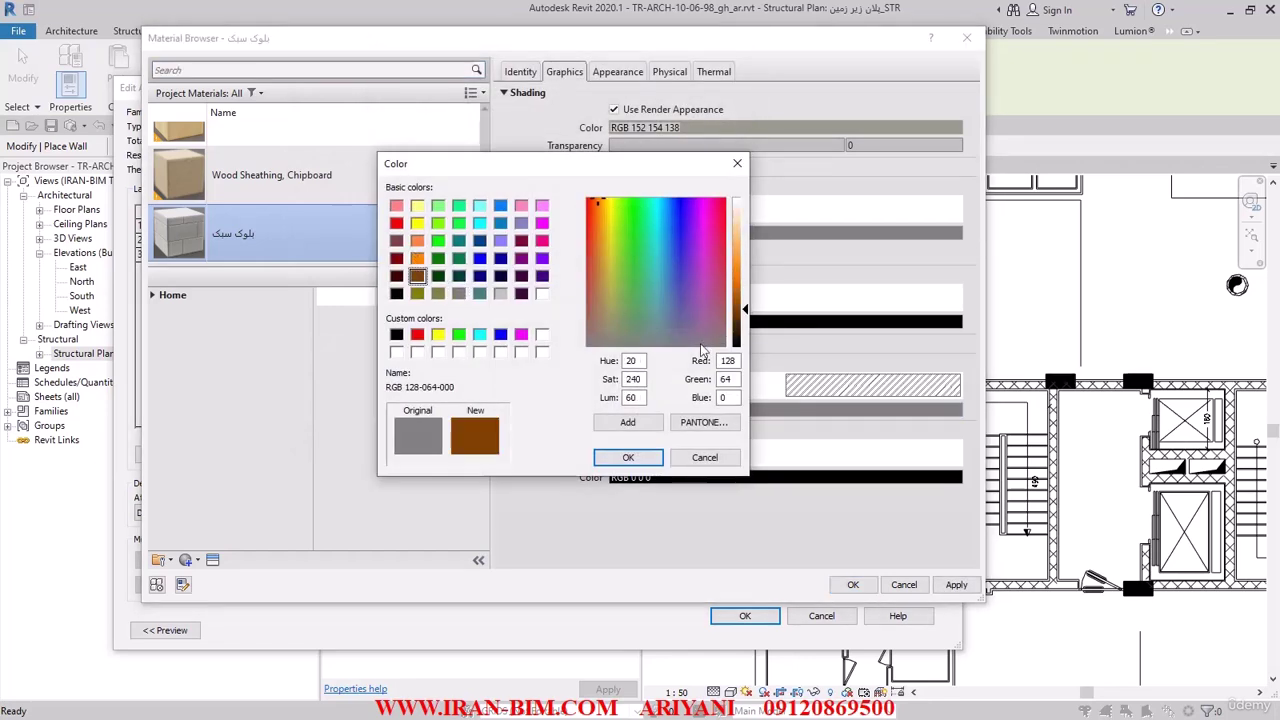
left_click_drag(745, 312, 749, 266)
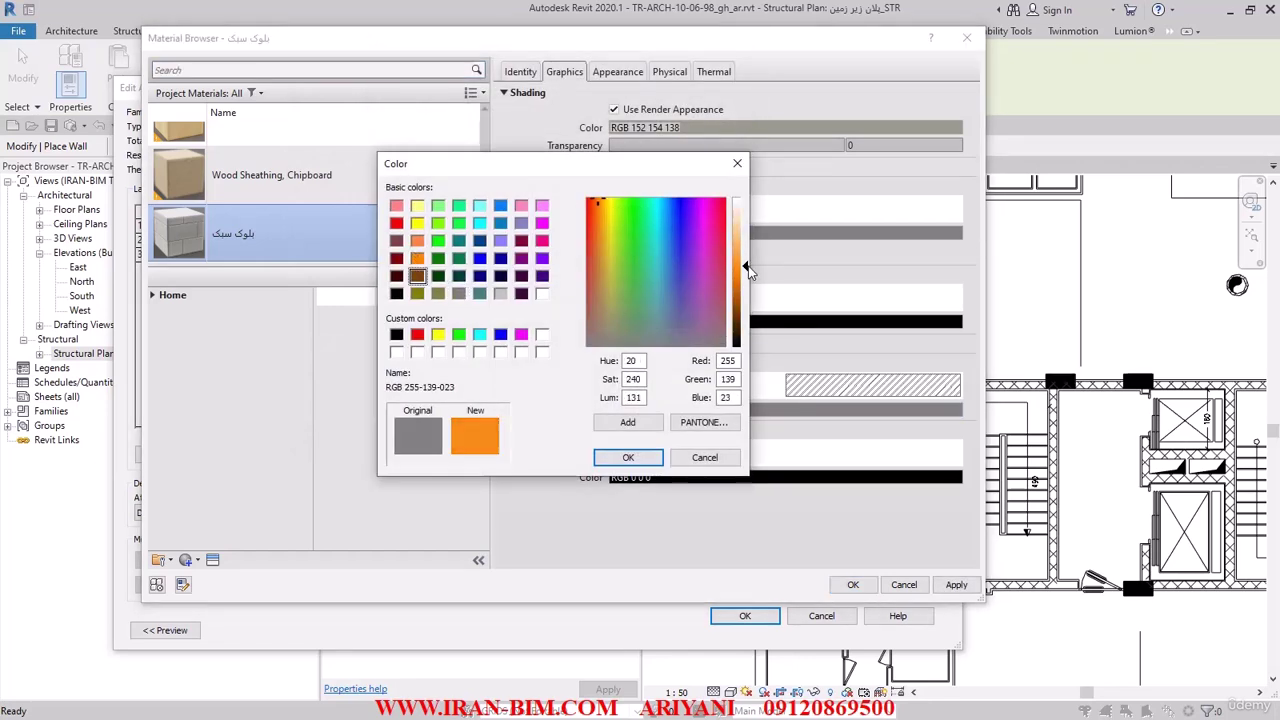
left_click(628, 457)
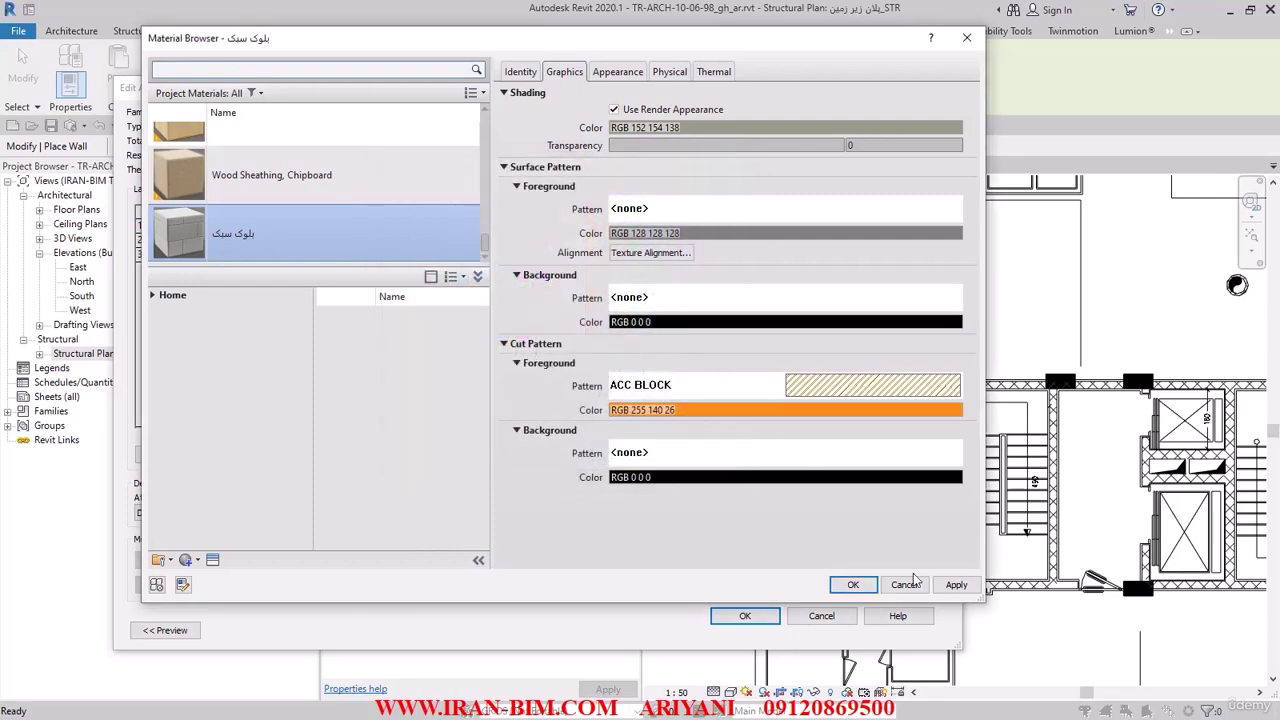
left_click(956, 585)
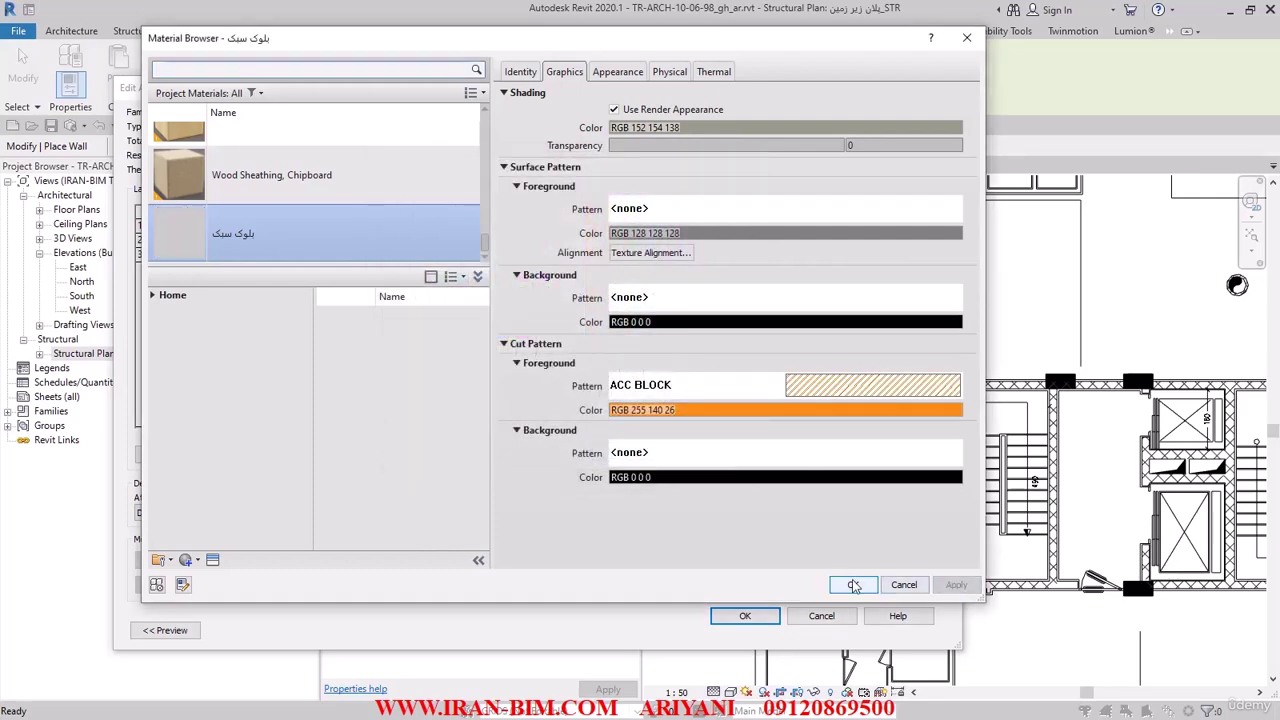
left_click(853, 585)
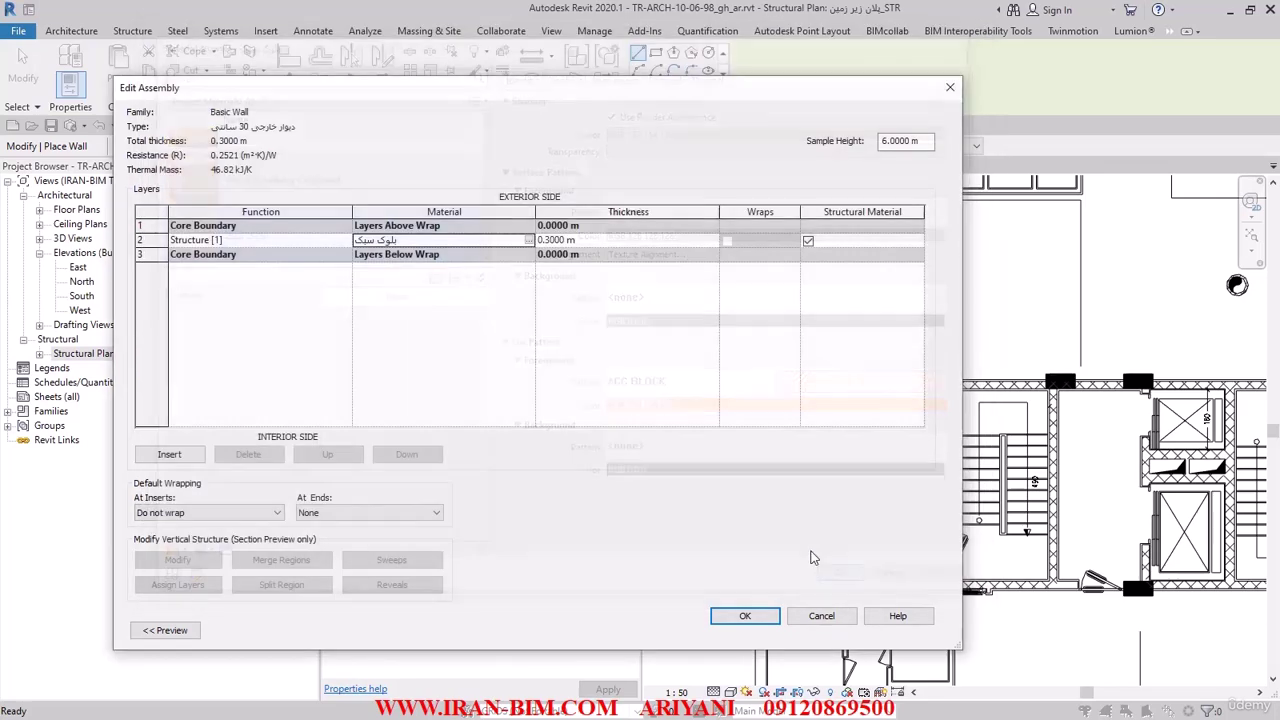
left_click(745, 615)
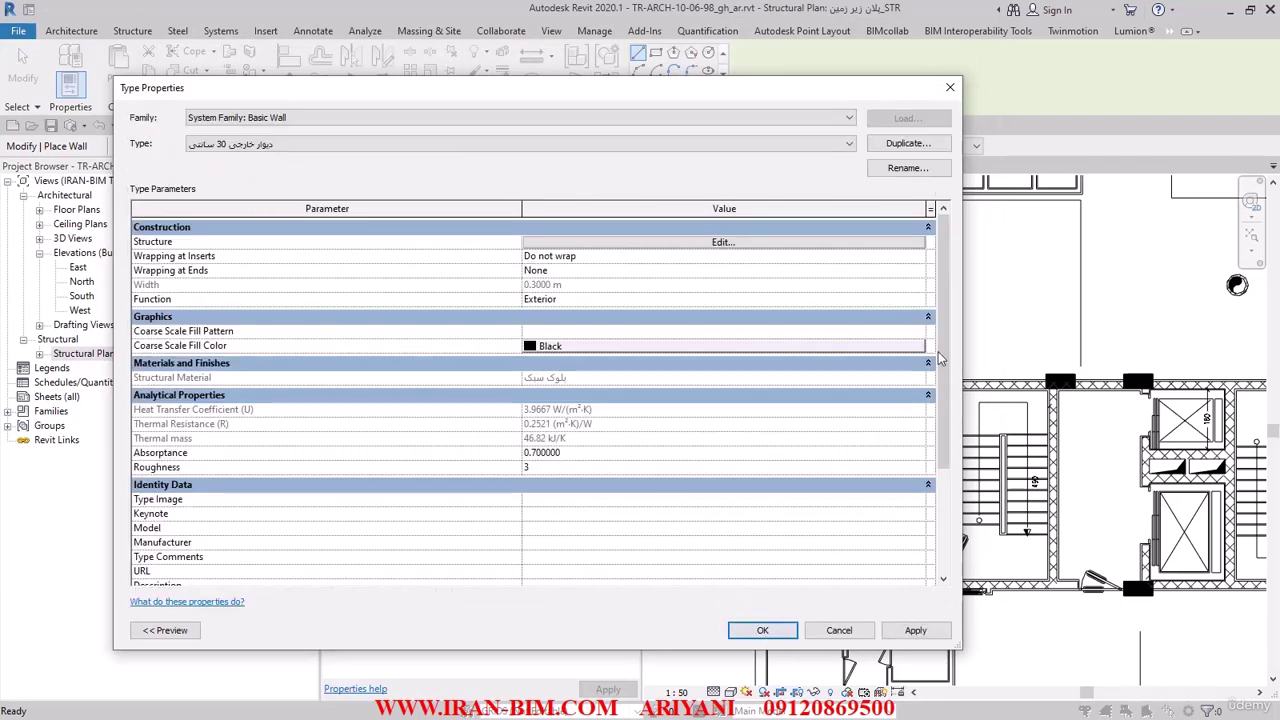
- Resize and reposition the wall's type properties dialog and collapse every parameter group except Identity Data
left_click_drag(938, 358, 735, 485)
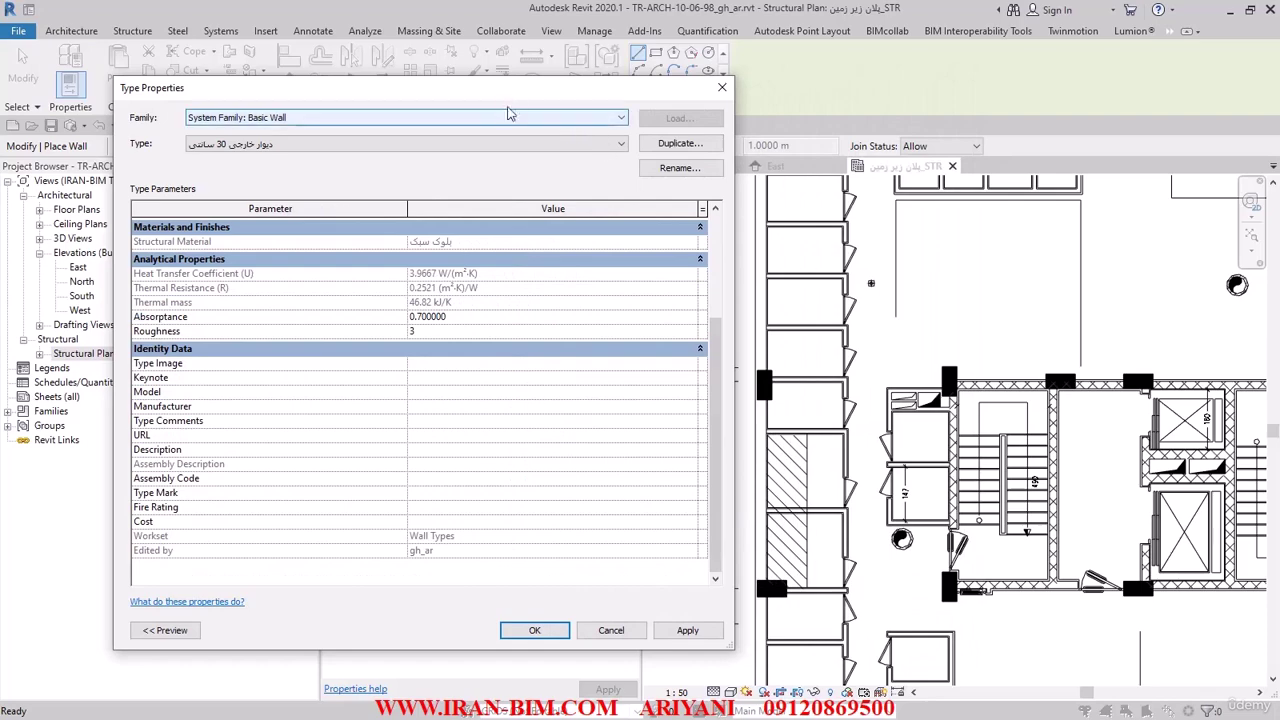
left_click_drag(516, 100, 844, 131)
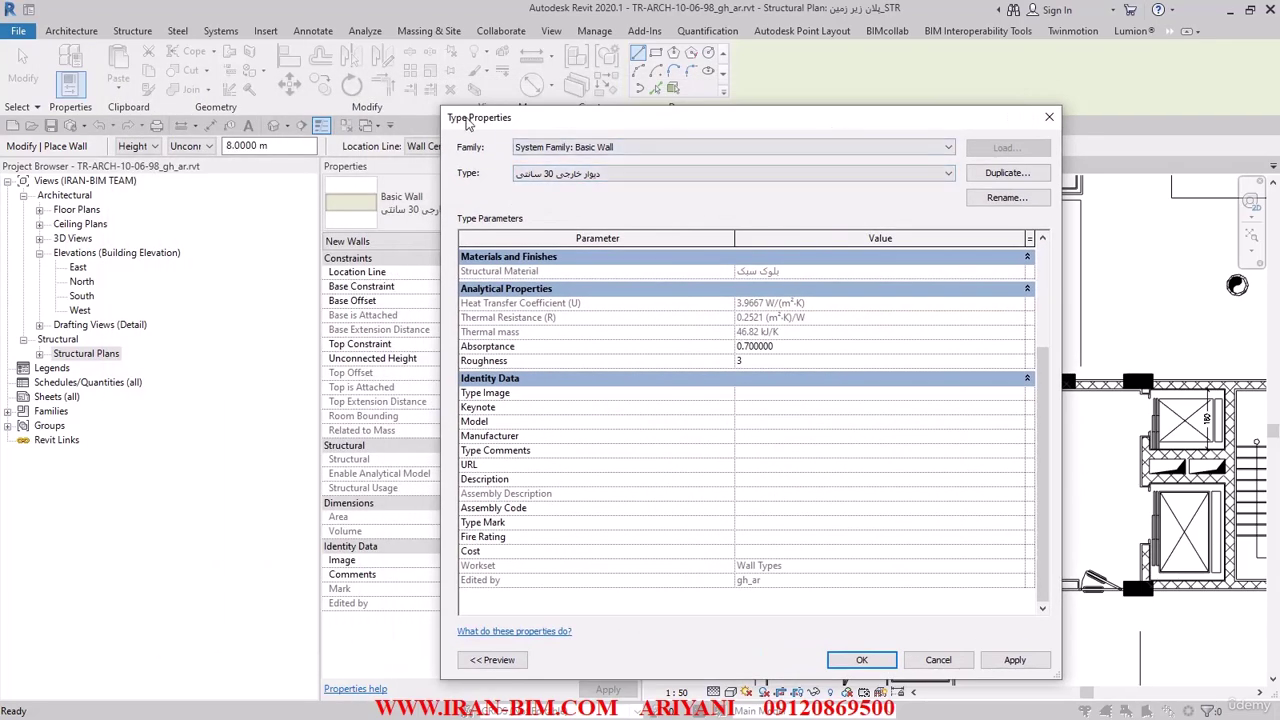
left_click_drag(446, 113, 628, 5)
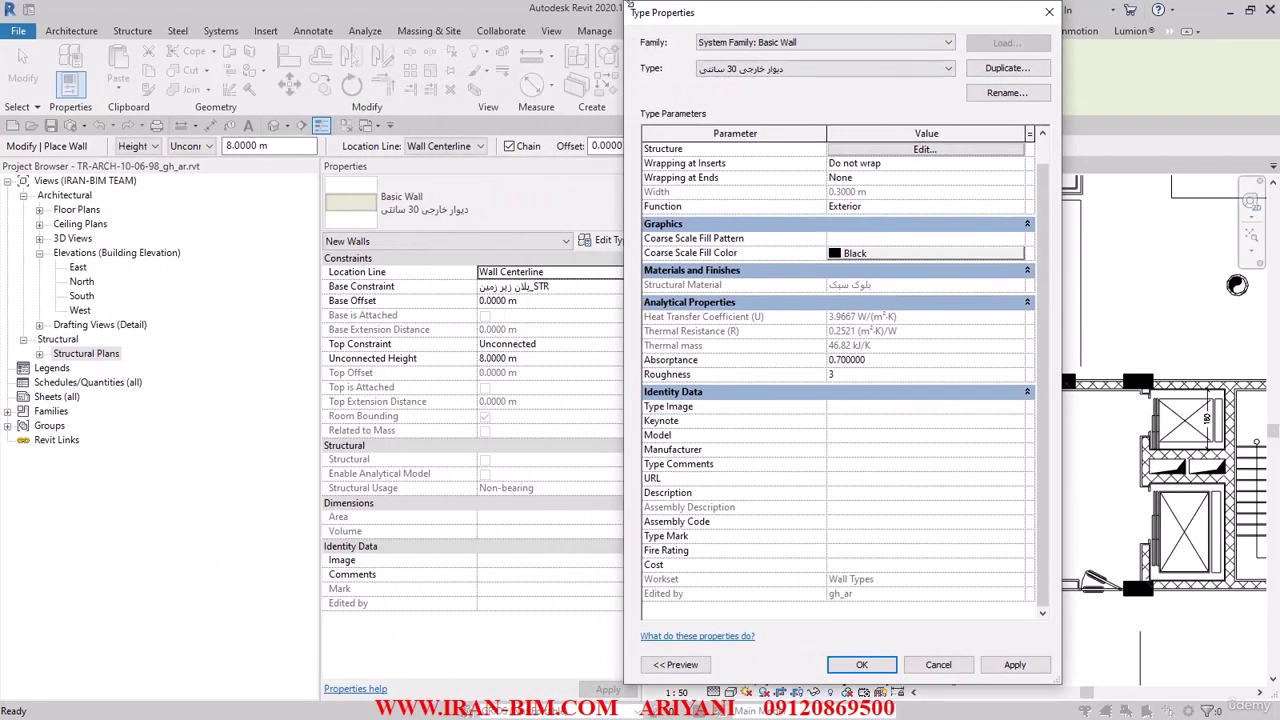
scroll(891, 226, "up", 1)
left_click(915, 152)
left_click(910, 169)
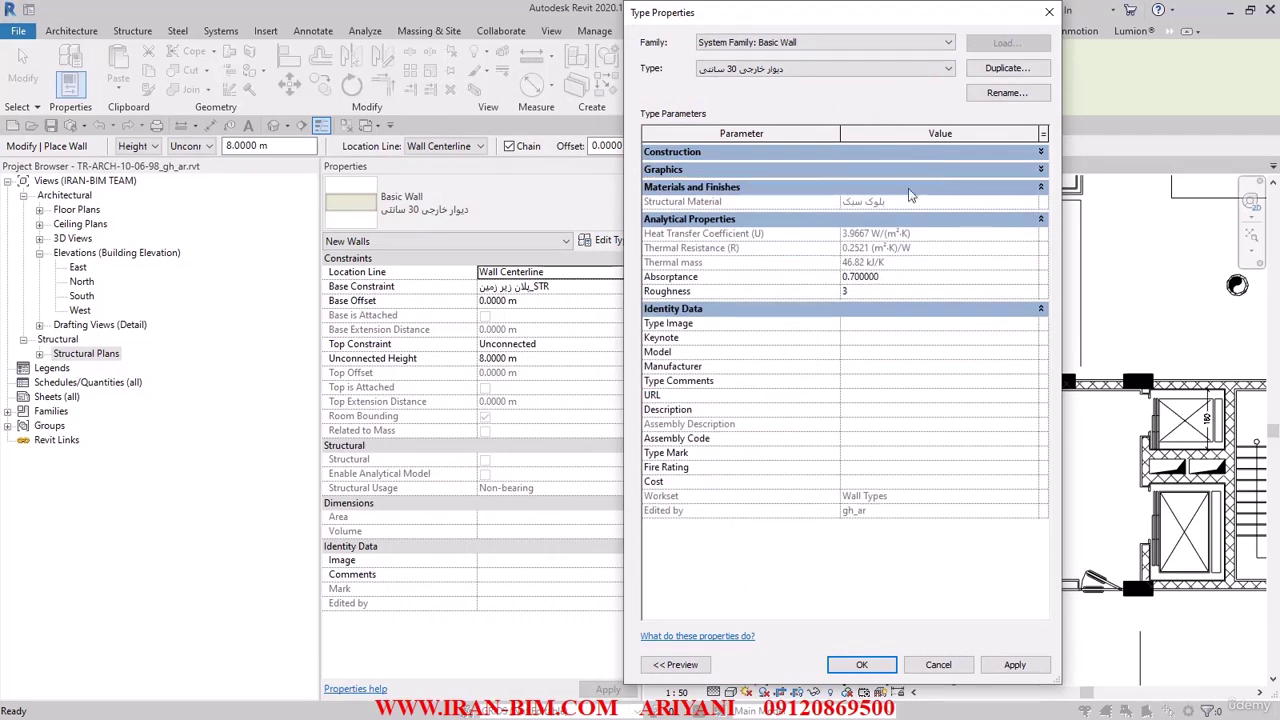
left_click(882, 187)
left_click(876, 205)
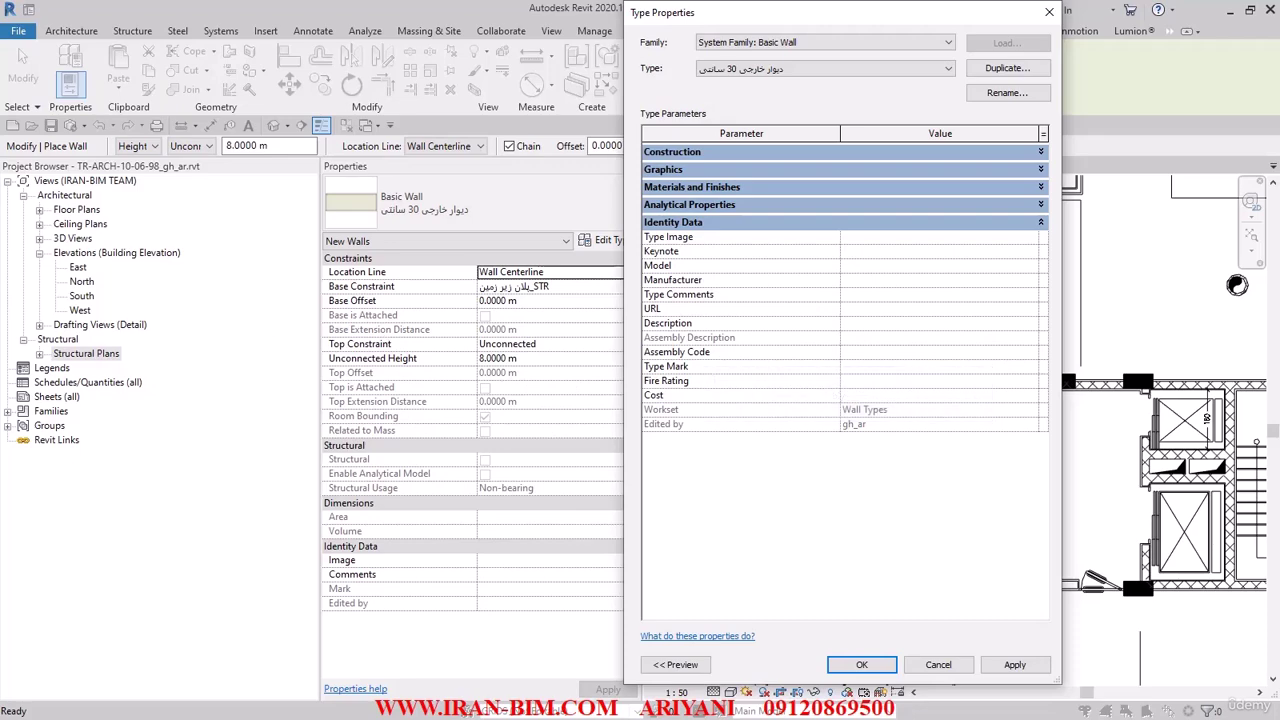
- Switch to the browser, examine the AAC block technical specifications on the Parin Beton page, and return to Revit
key("alt+Tab")
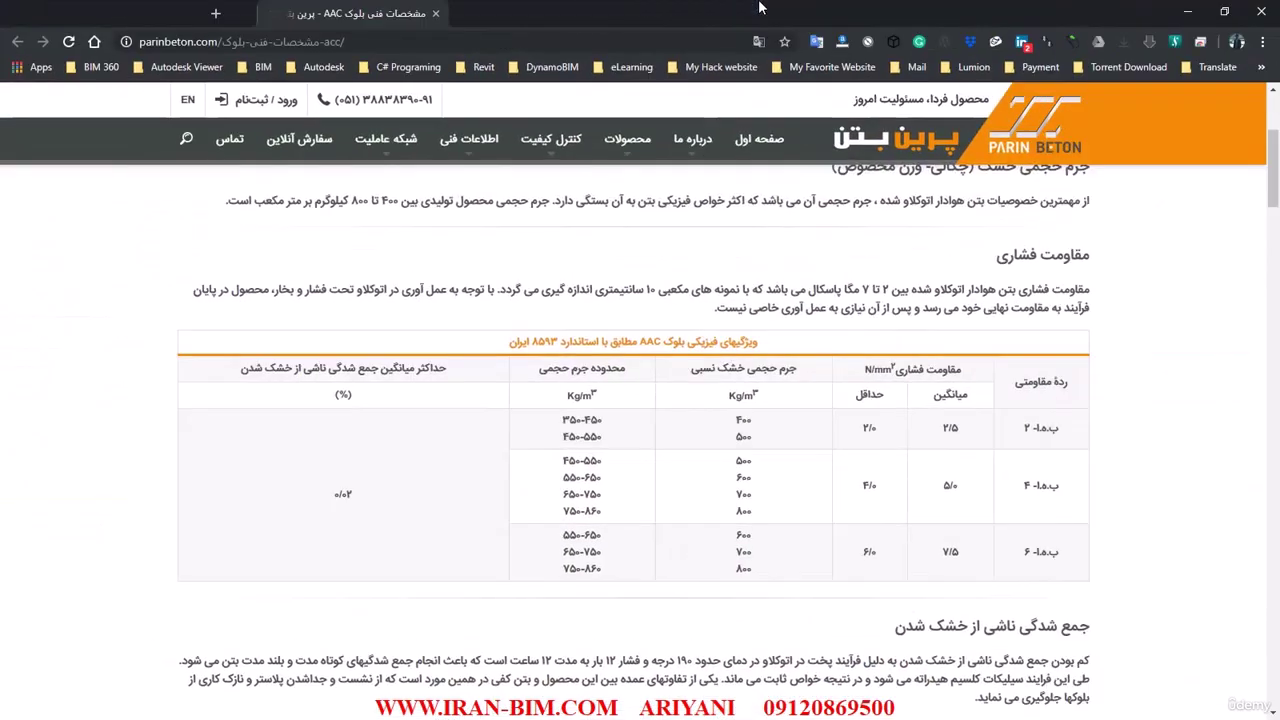
scroll(776, 336, "down", 5)
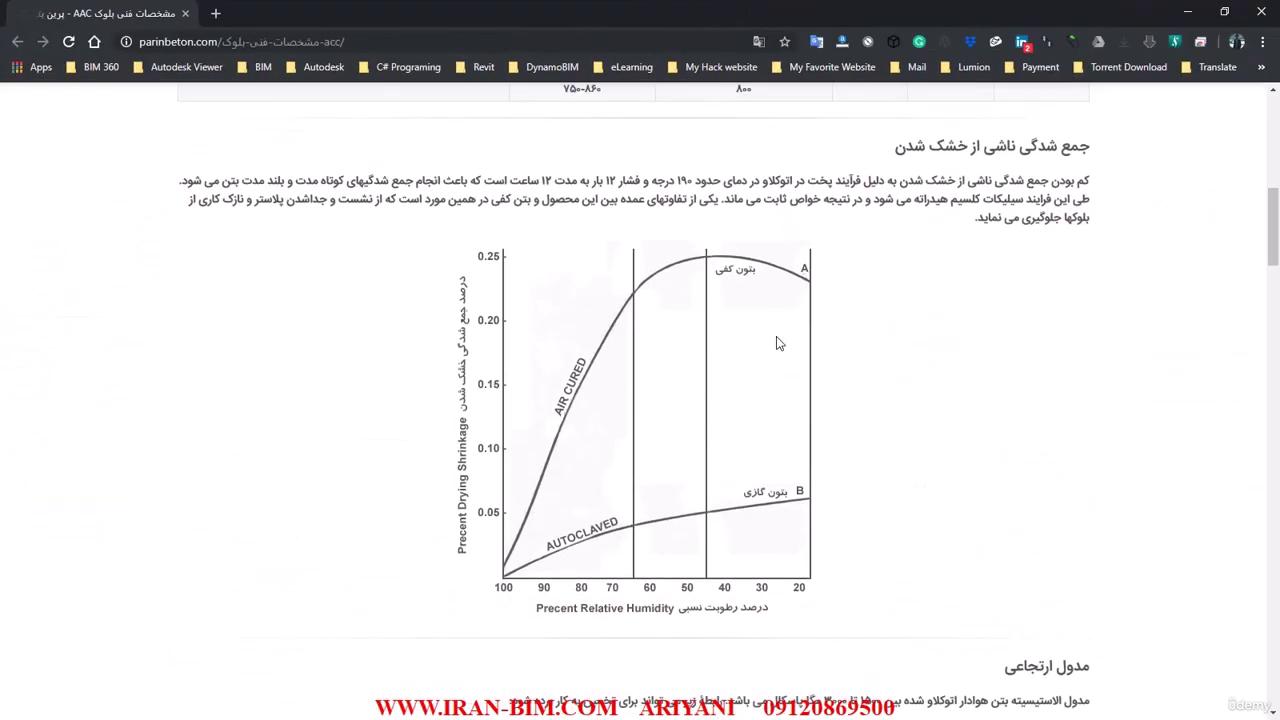
scroll(776, 340, "down", 8)
scroll(776, 340, "up", 4)
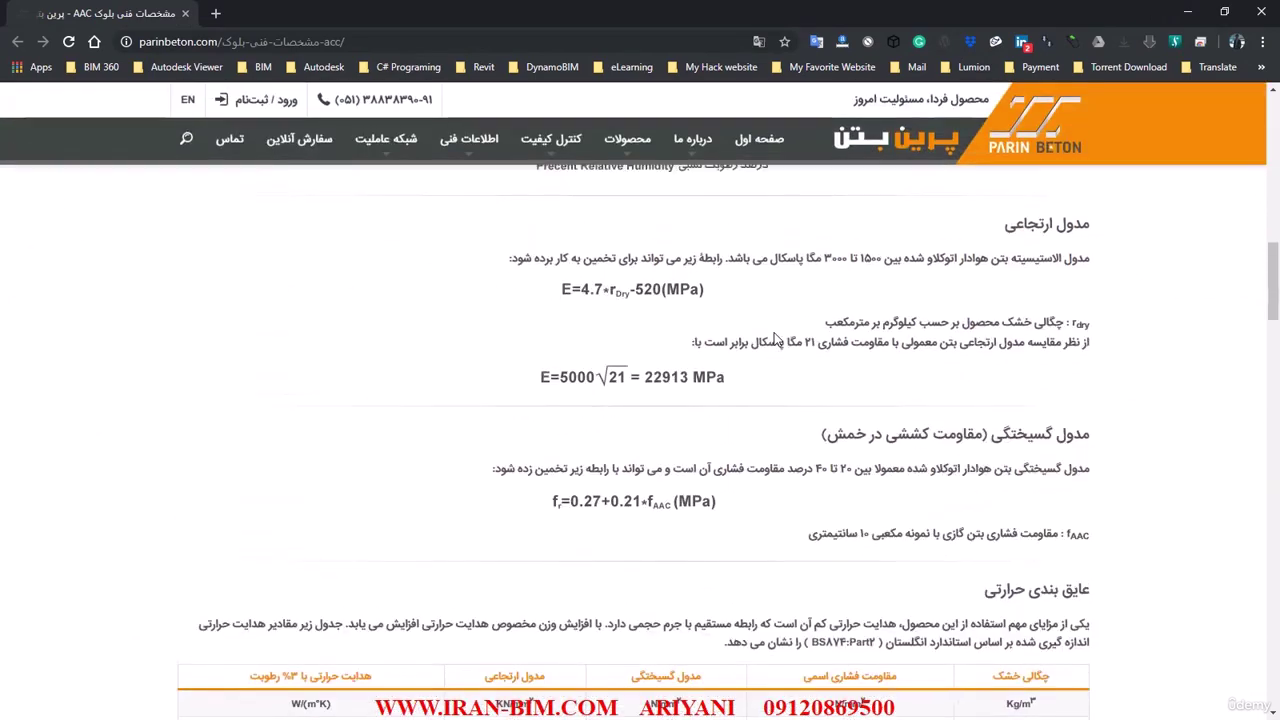
scroll(776, 340, "down", 2)
scroll(776, 340, "down", 3)
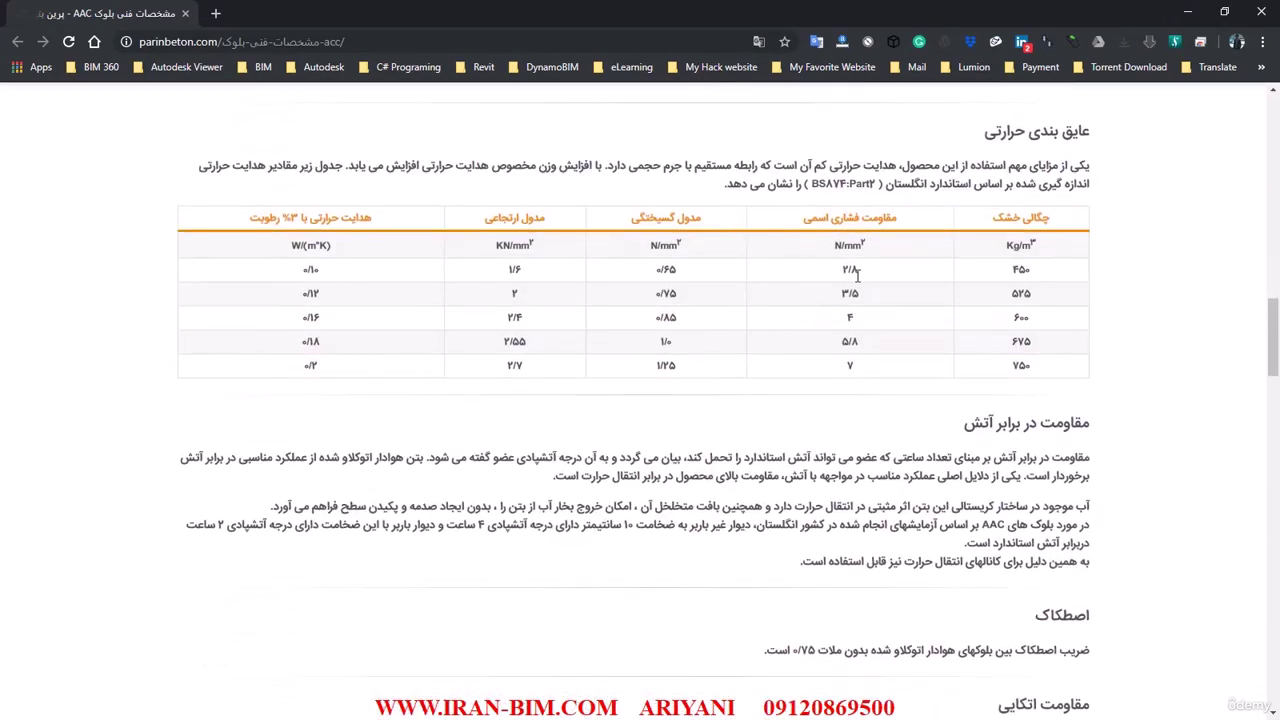
scroll(840, 276, "down", 6)
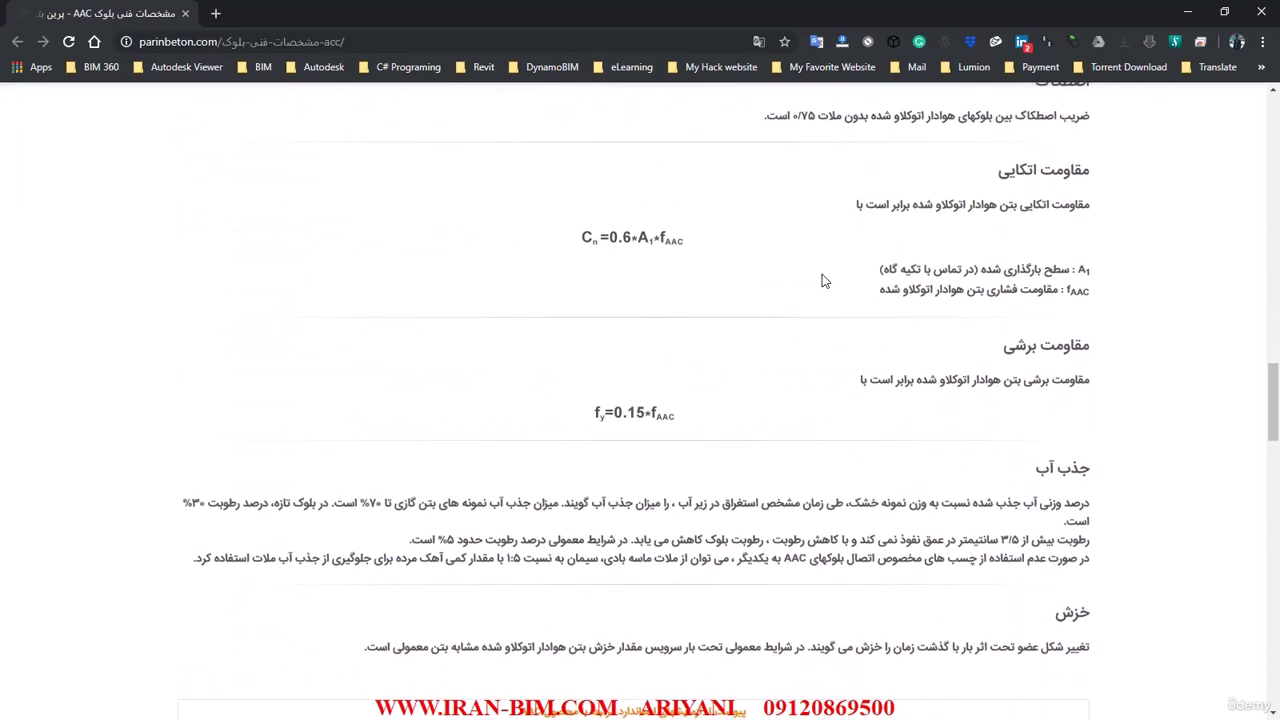
scroll(822, 281, "down", 5)
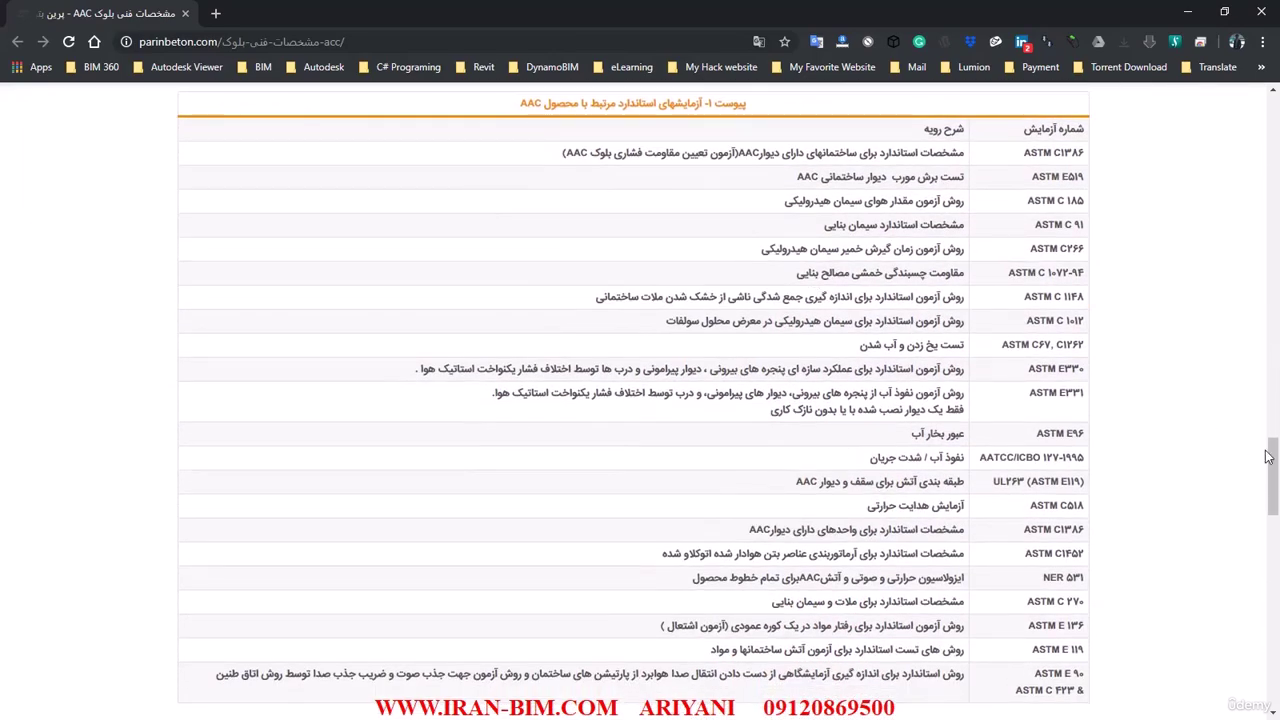
scroll(1275, 477, "down", 1)
left_click_drag(1275, 477, 1275, 133)
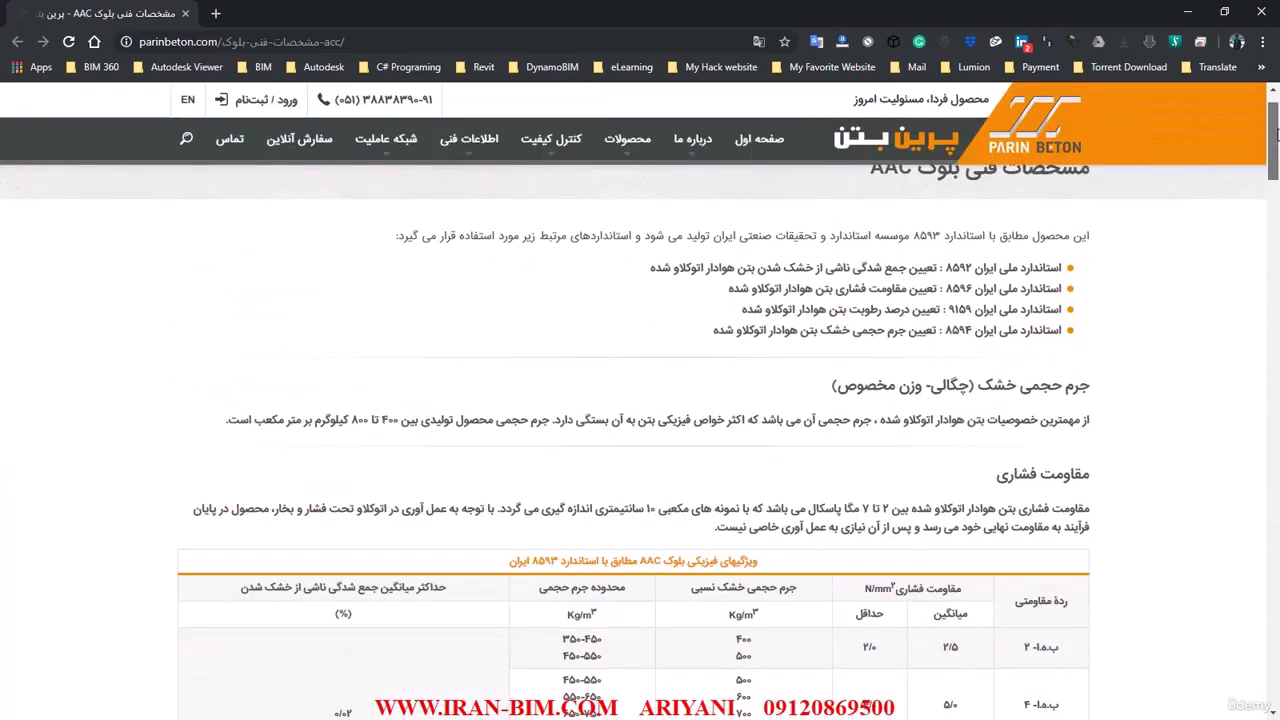
left_click_drag(775, 10, 5, 159)
key("super+Down")
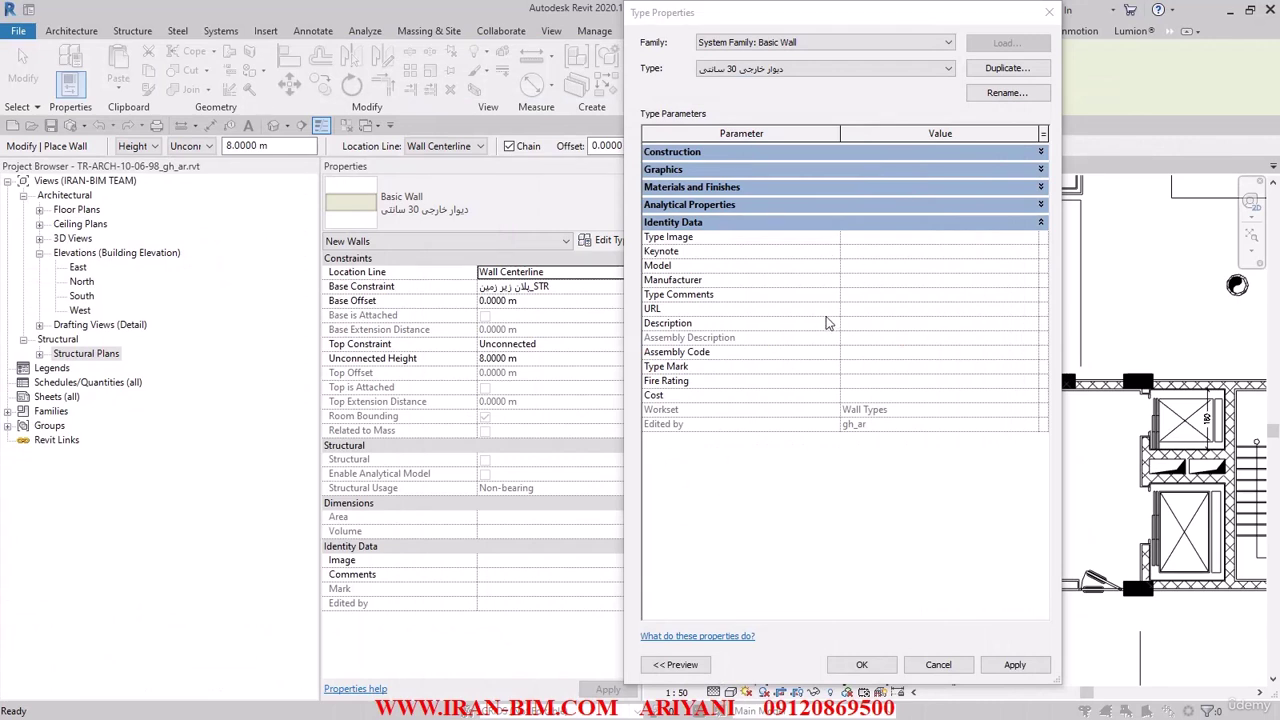
- Check the AutoCAD wall legend, go through the wall type's identity data fields in Revit, and accept the type properties
left_click(870, 251)
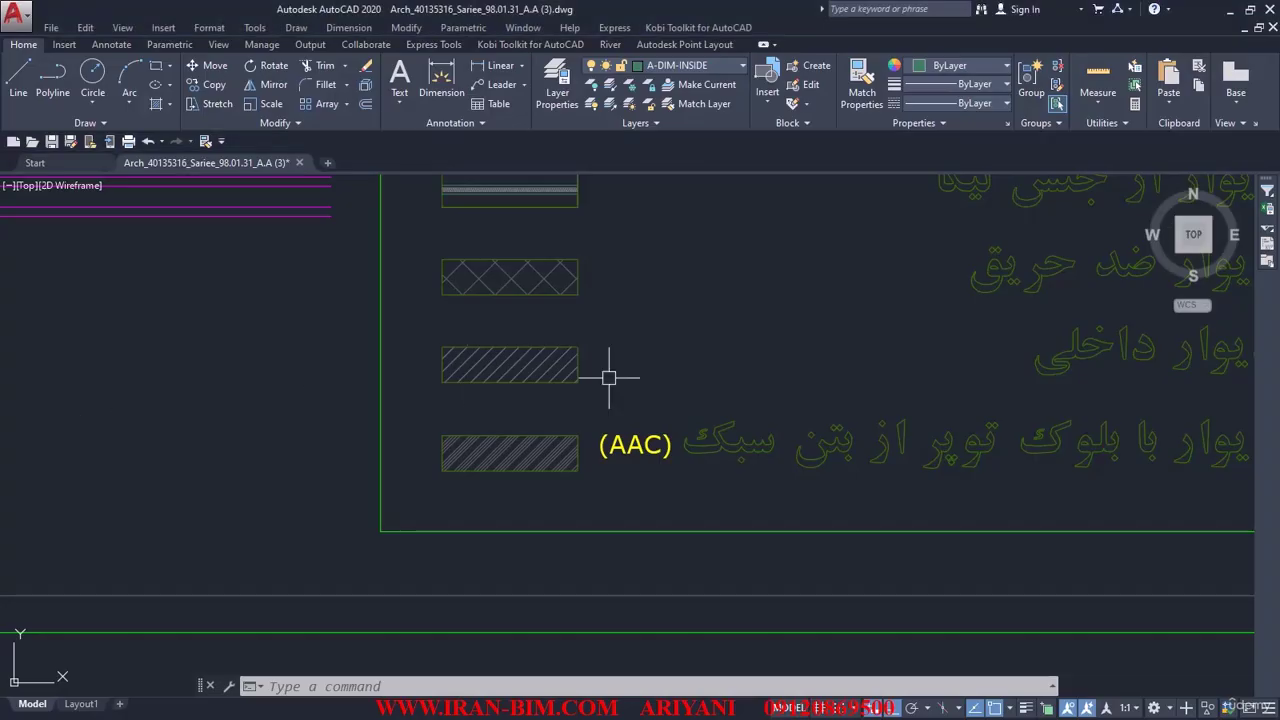
mouse_move(608, 371)
middle_mouse_down()
mouse_move(691, 438)
mouse_move(609, 463)
middle_mouse_up()
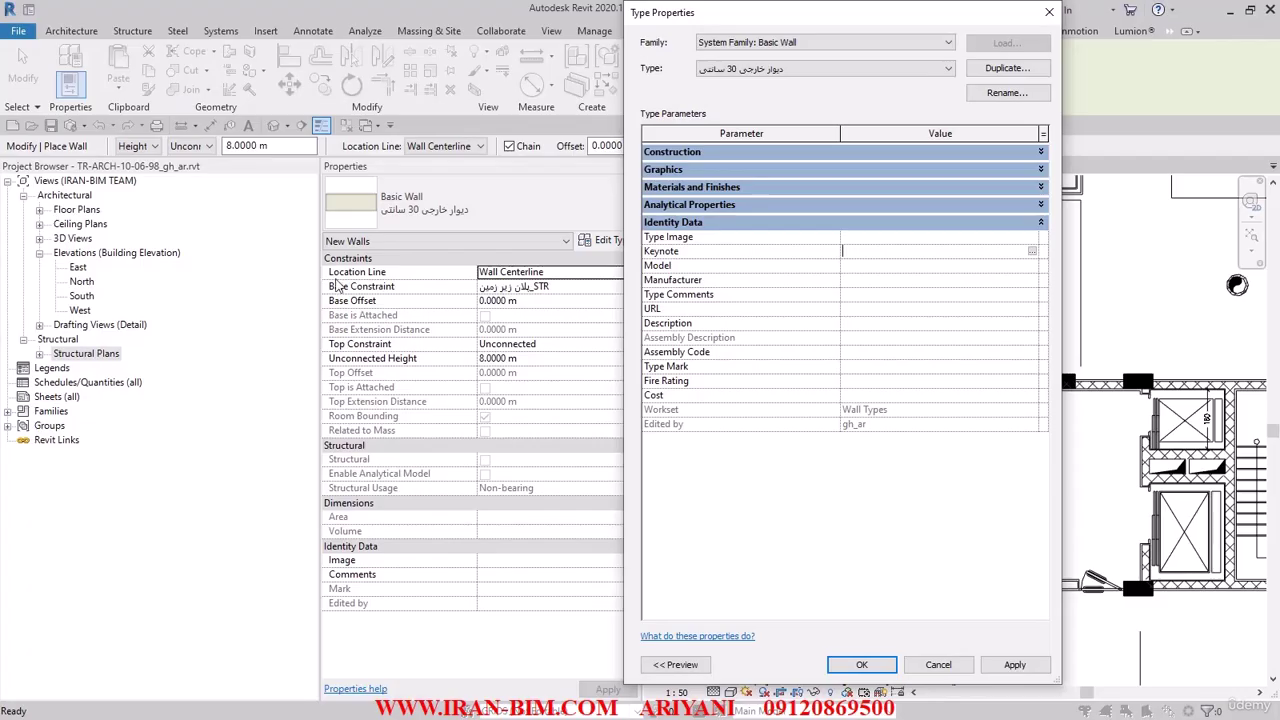
left_click(745, 280)
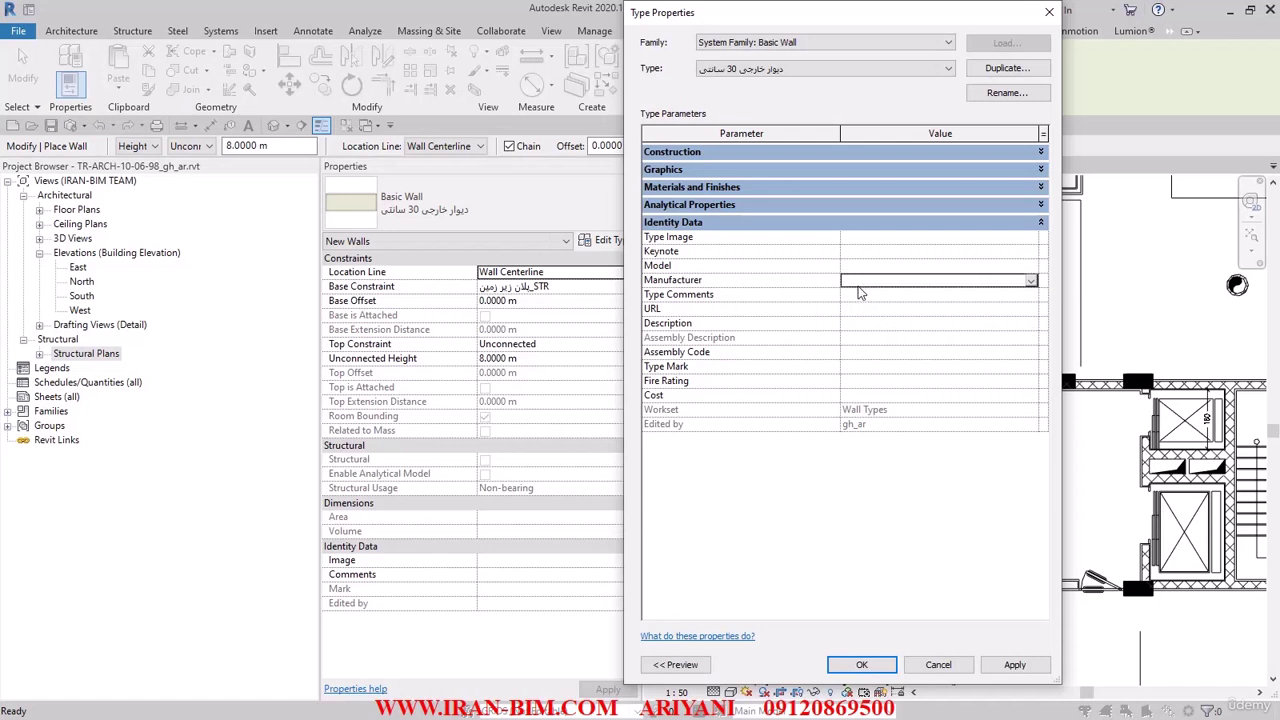
left_click(866, 309)
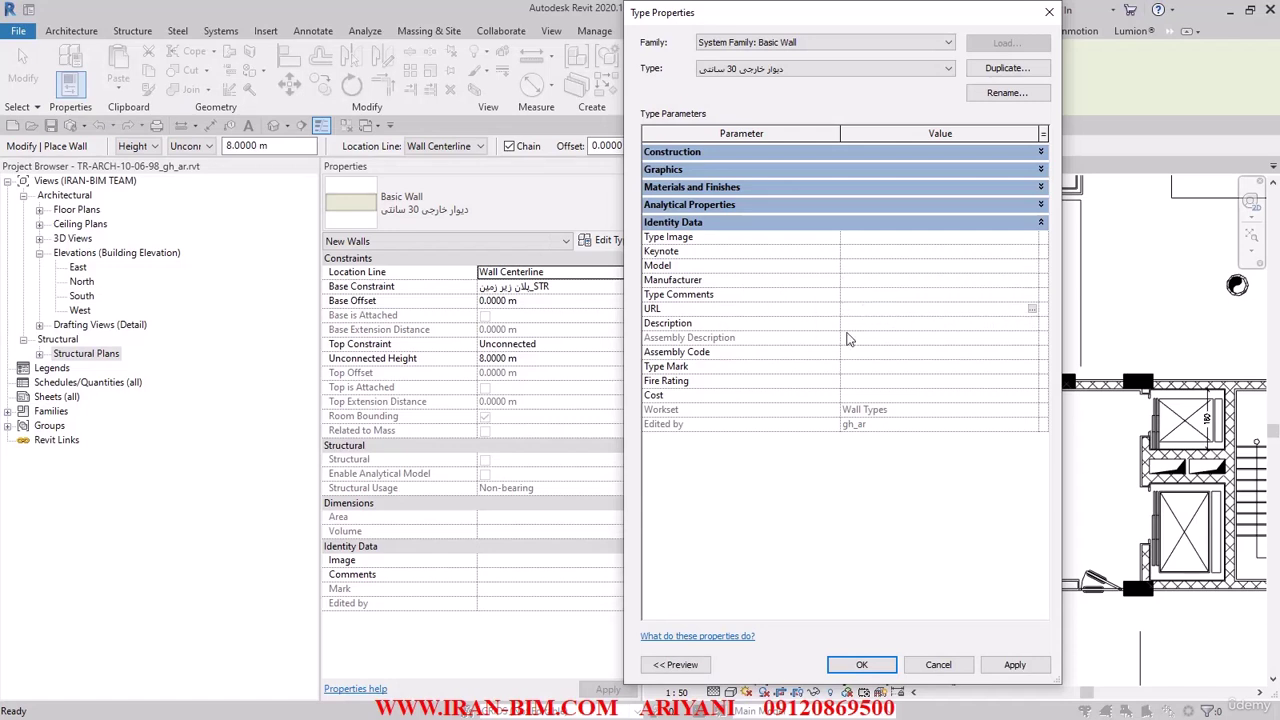
left_click(855, 328)
left_click(848, 388)
left_click(854, 366)
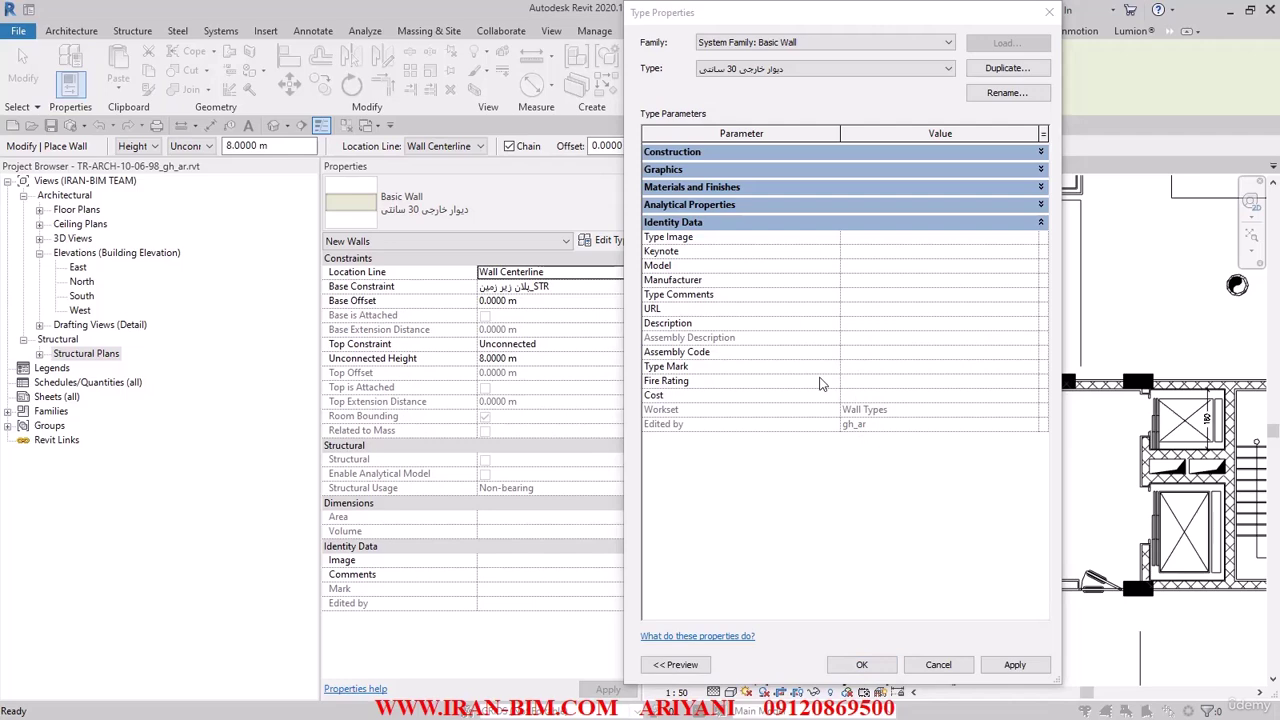
left_click(860, 664)
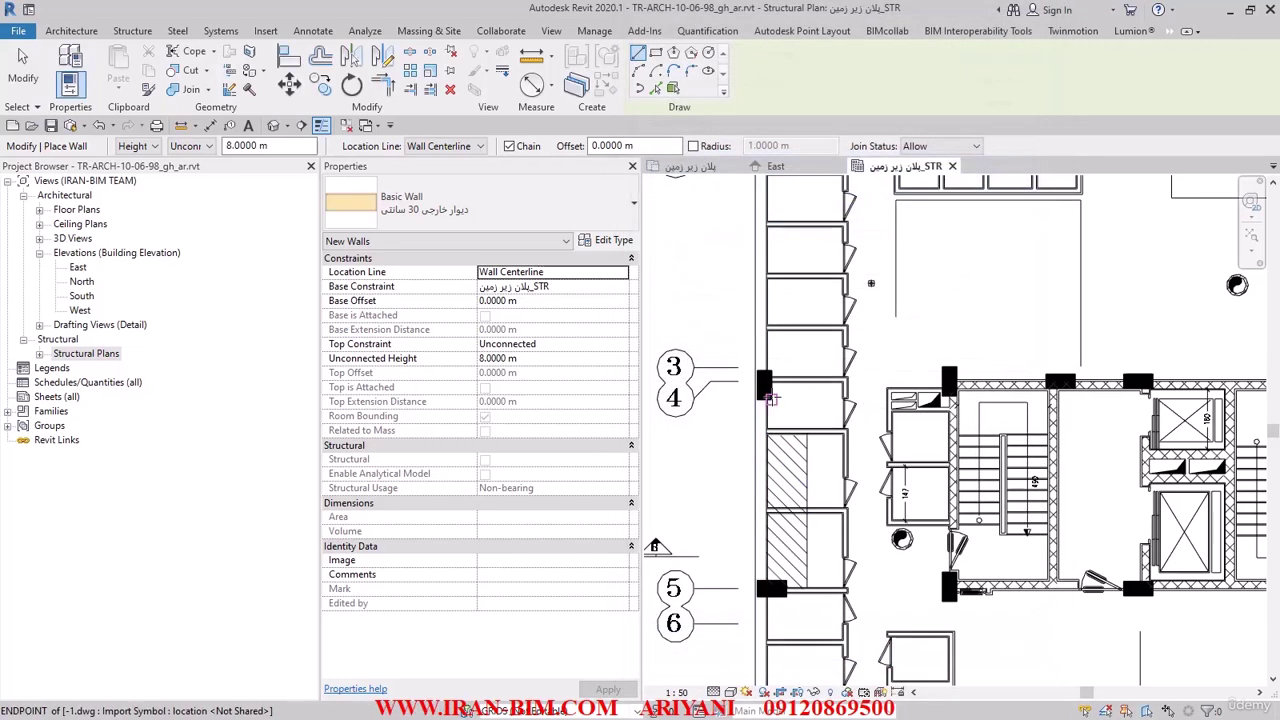
- Expand the structural plans and collapse the architectural views in the project browser, dismissing the synchronization reminder
left_click(39, 354)
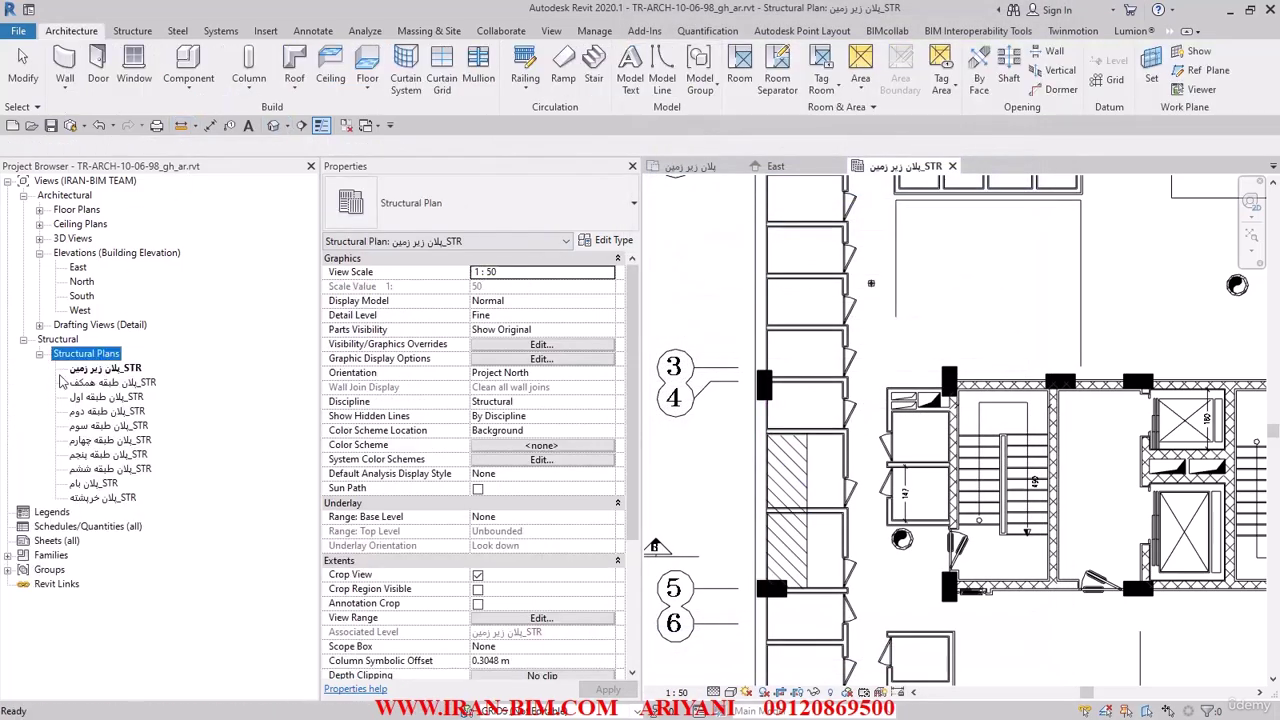
left_click(23, 196)
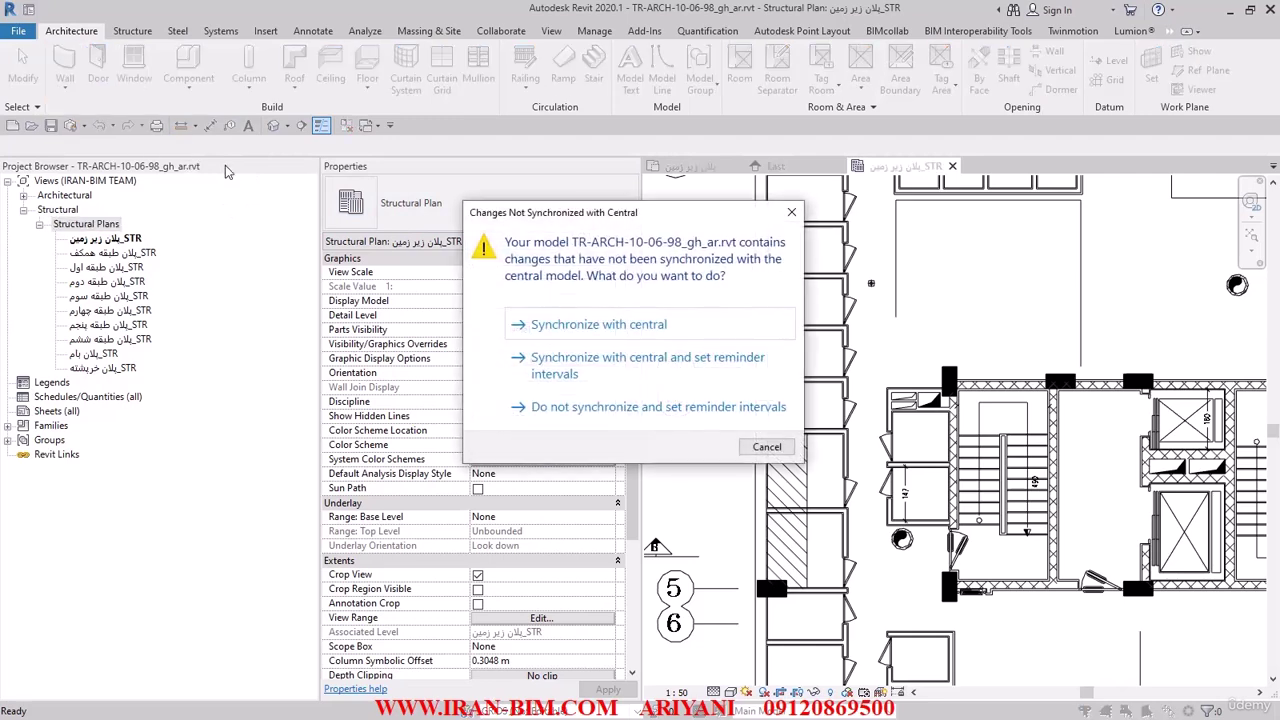
left_click(791, 212)
- Set the new wall's top level to پلان طبقه همکف_STR and its location line to Core Face: Exterior
left_click(190, 147)
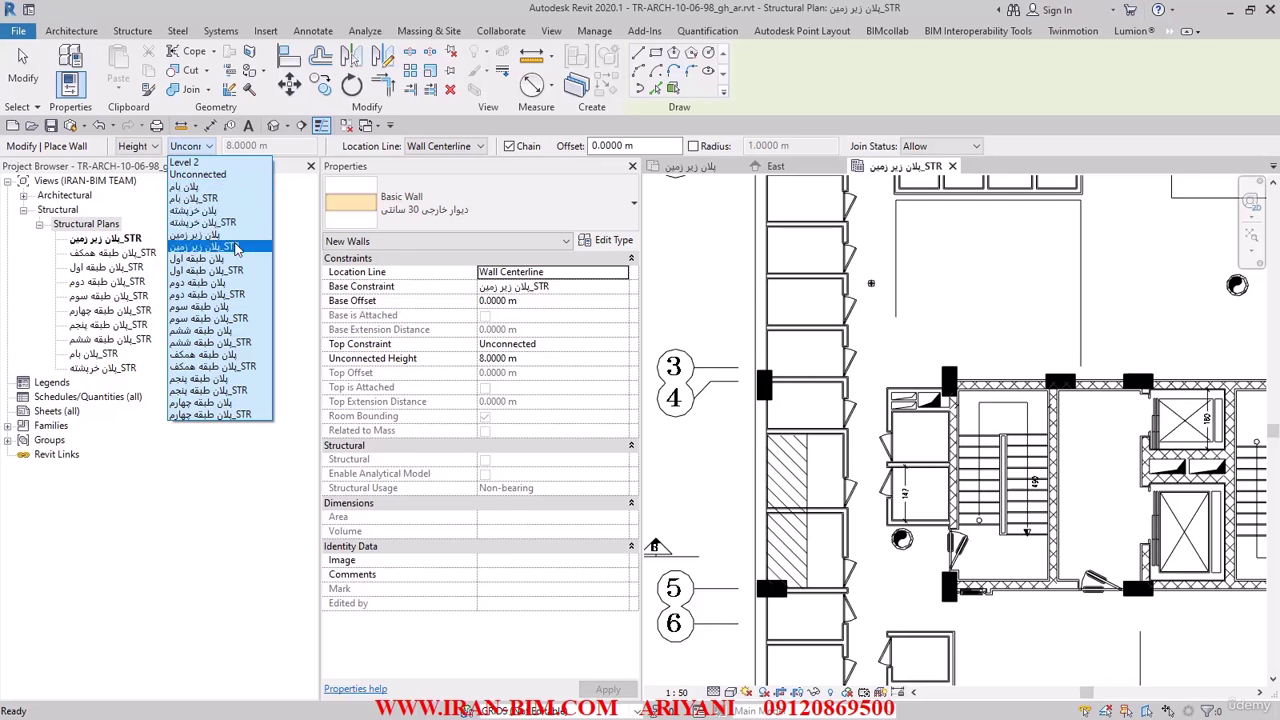
left_click(248, 371)
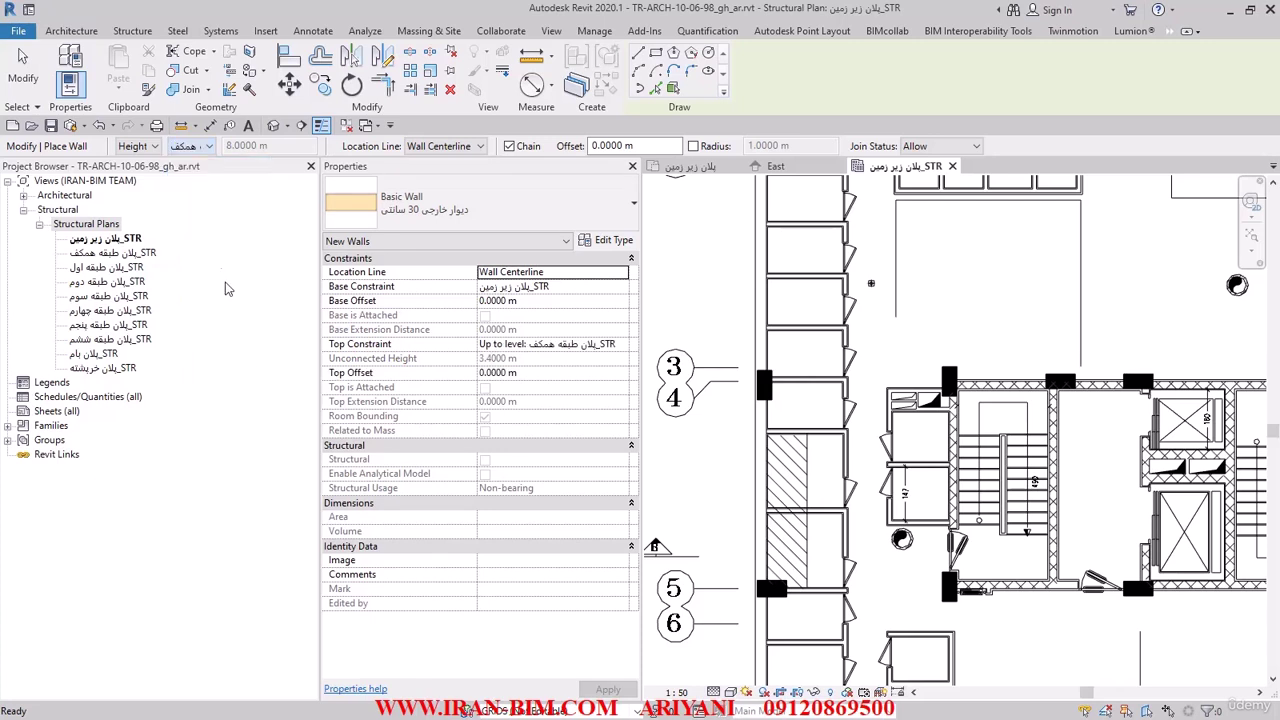
left_click(441, 147)
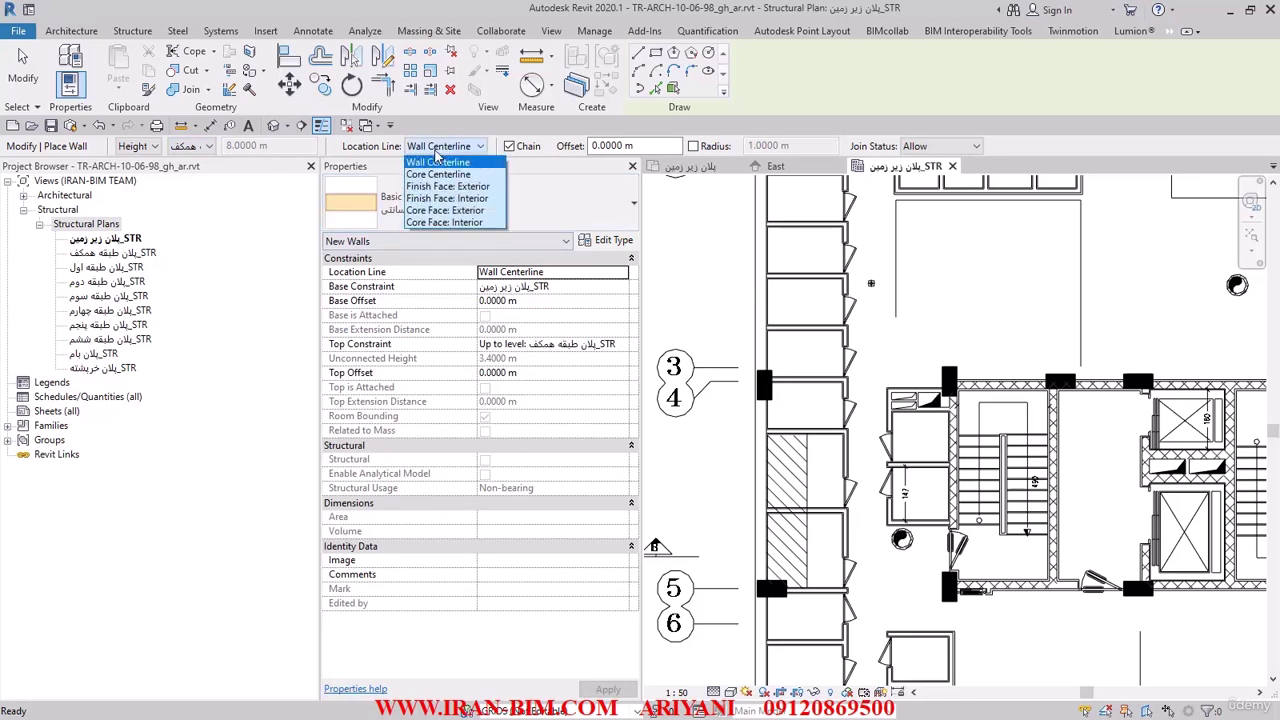
left_click(452, 211)
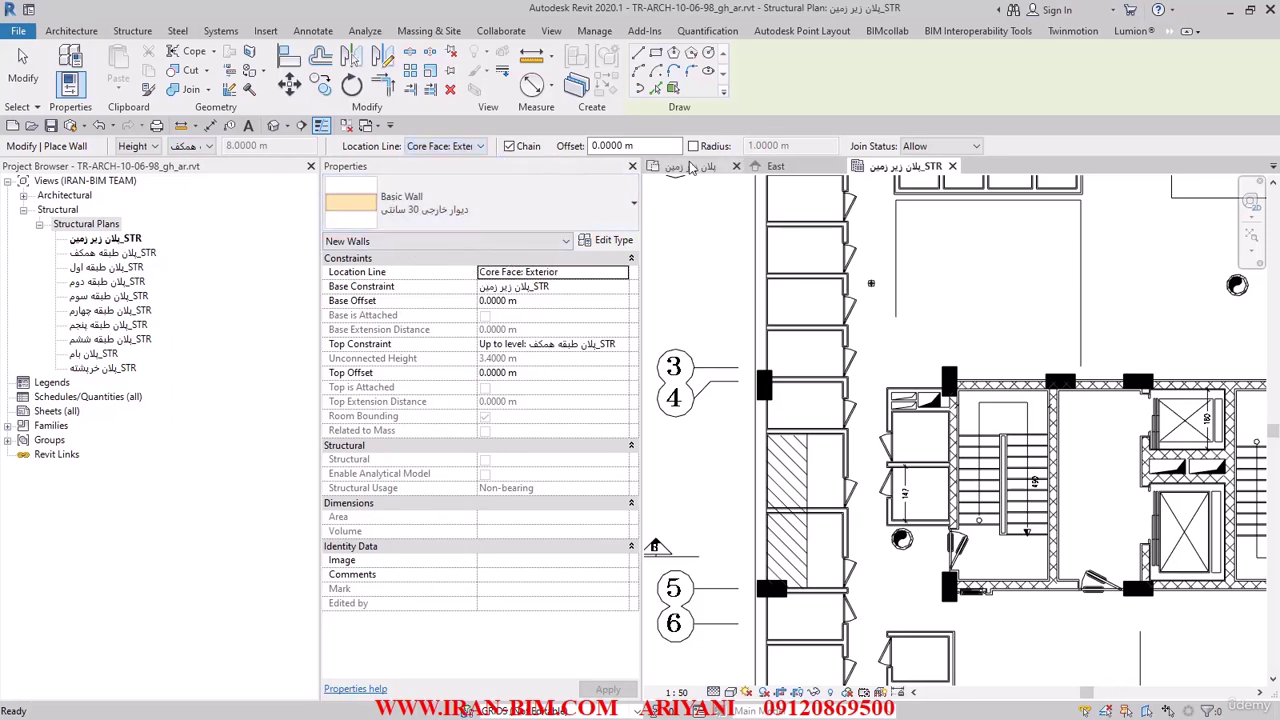
- Place the 30 cm exterior wall with Pick Lines on the imported DWG's vertical outer boundary line beside the storage rooms
left_click(673, 88)
scroll(703, 352, "up", 4)
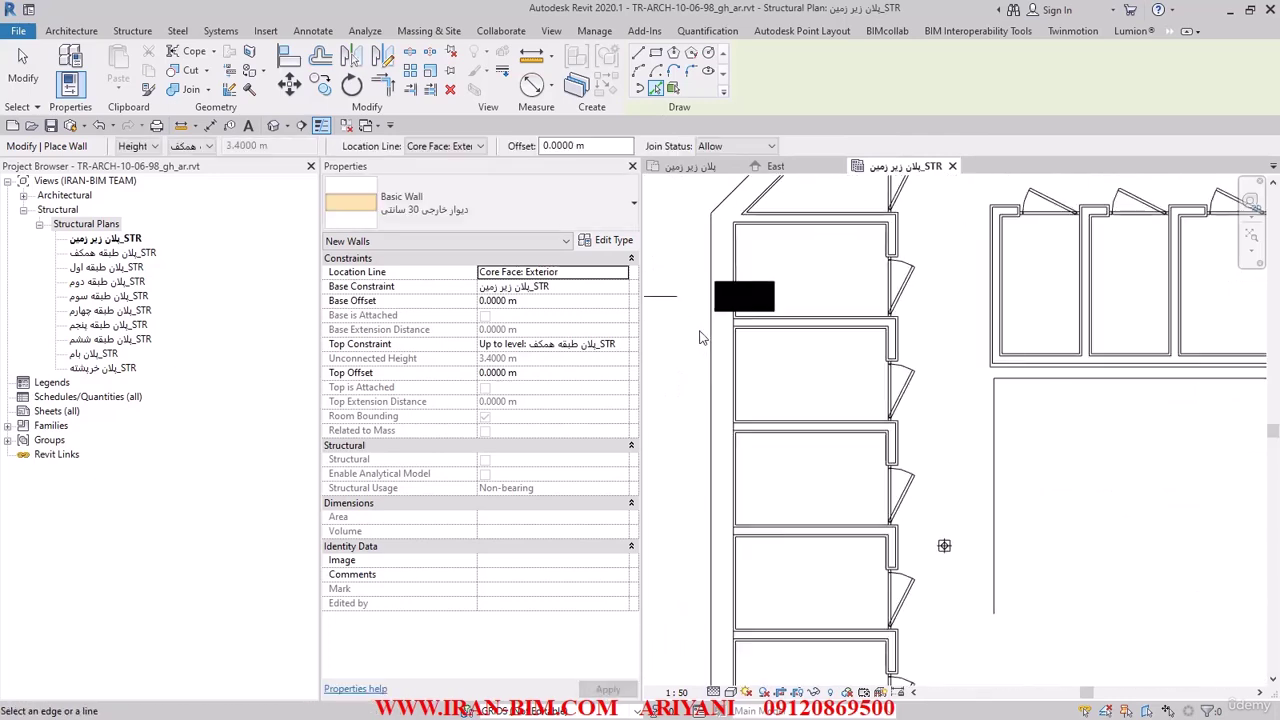
scroll(703, 352, "up", 2)
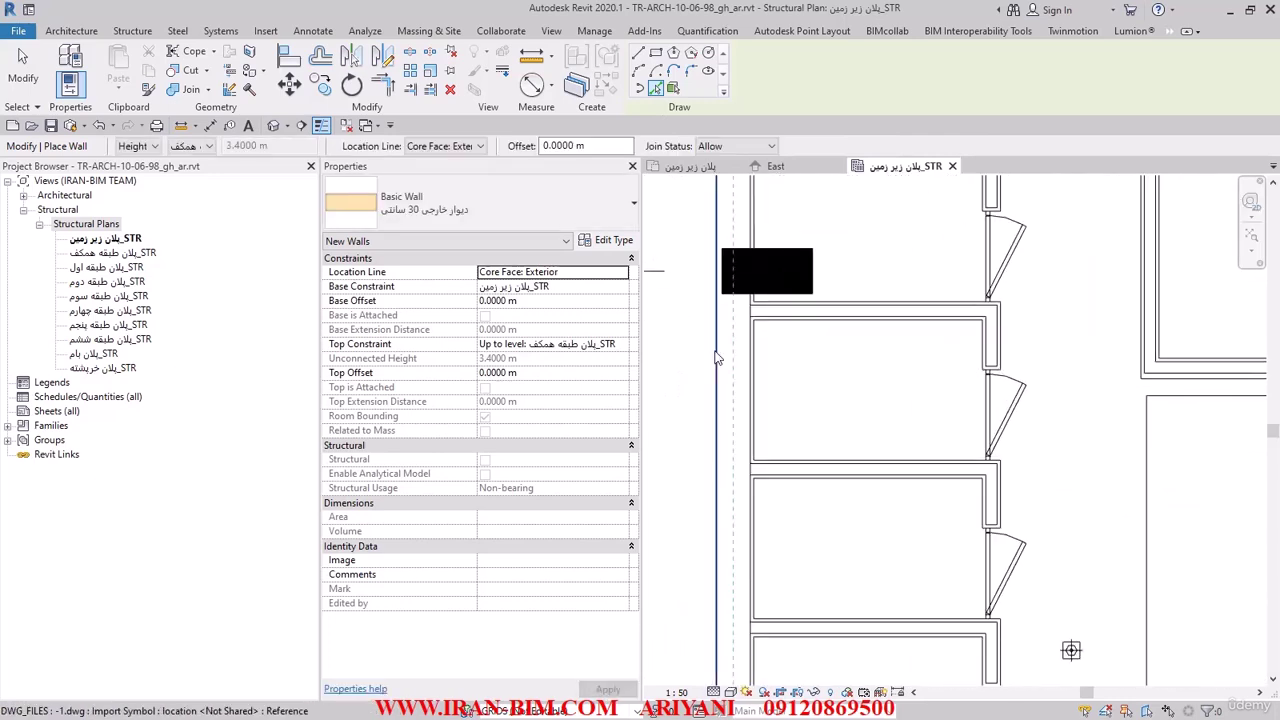
left_click(716, 358)
scroll(712, 345, "down", 2)
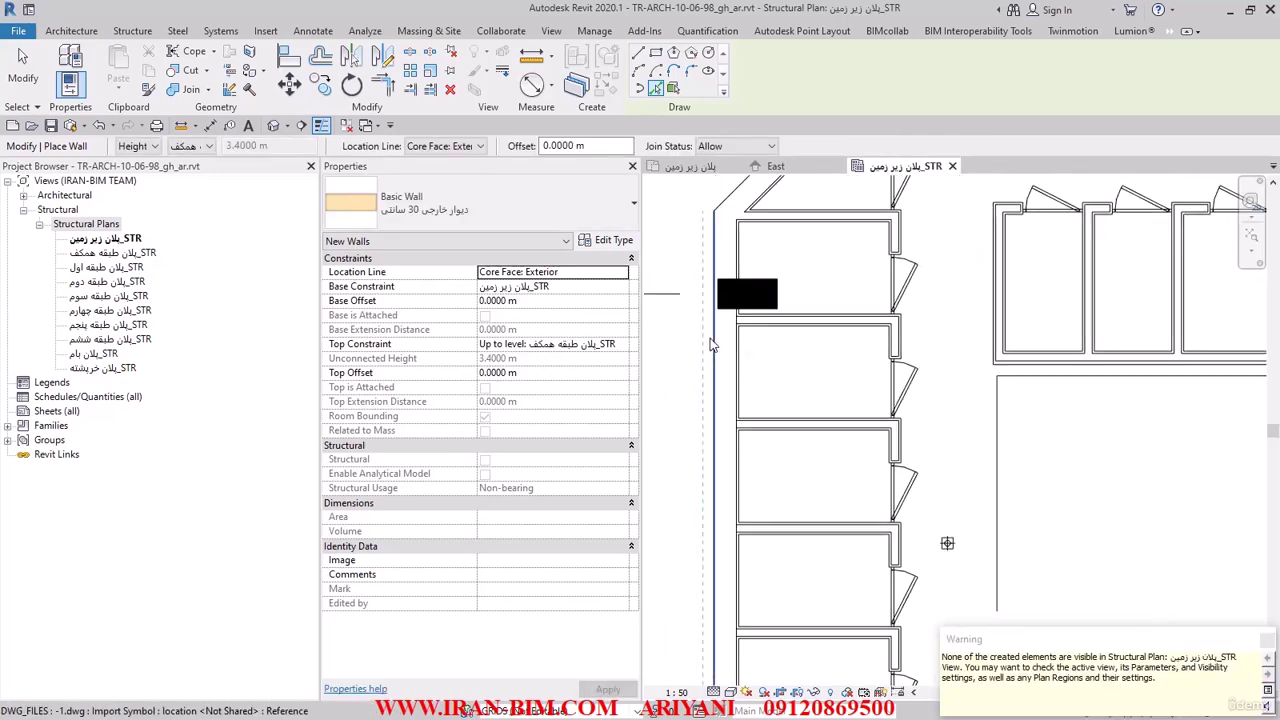
- End the wall placement and open the East elevation, dismissing the visibility warning
scroll(712, 345, "down", 1)
left_click(21, 75)
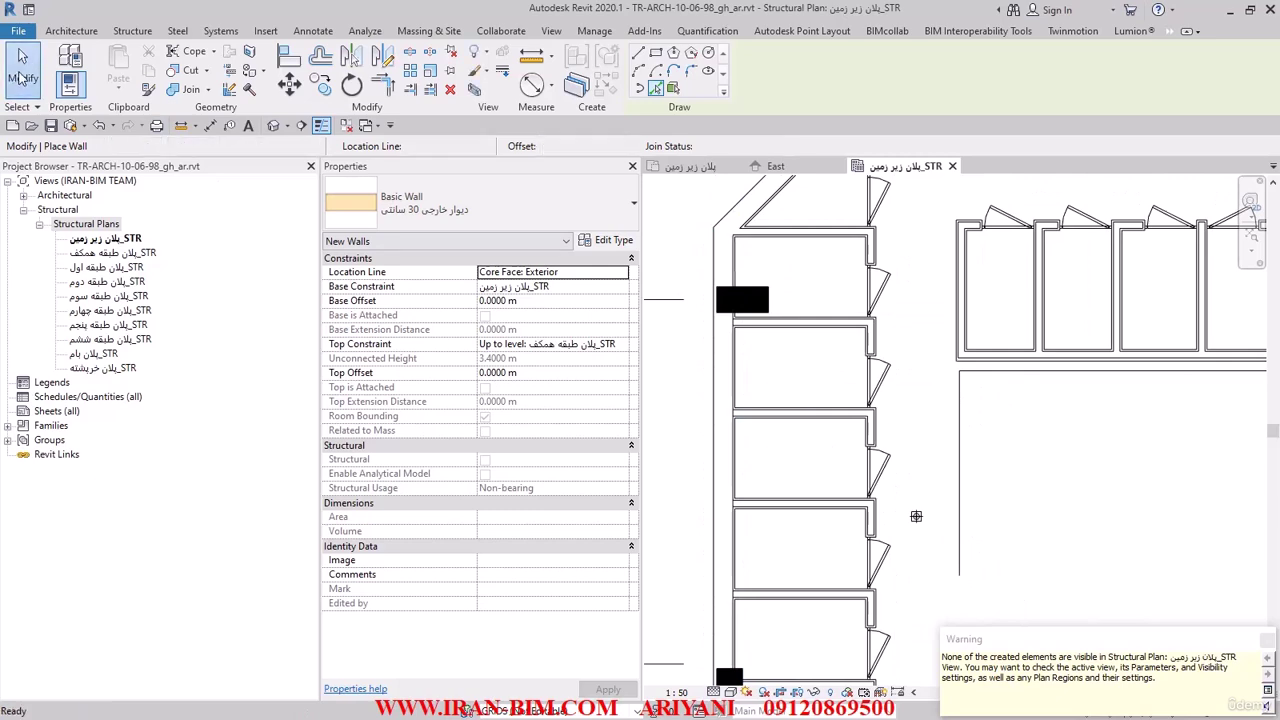
scroll(855, 597, "down", 2)
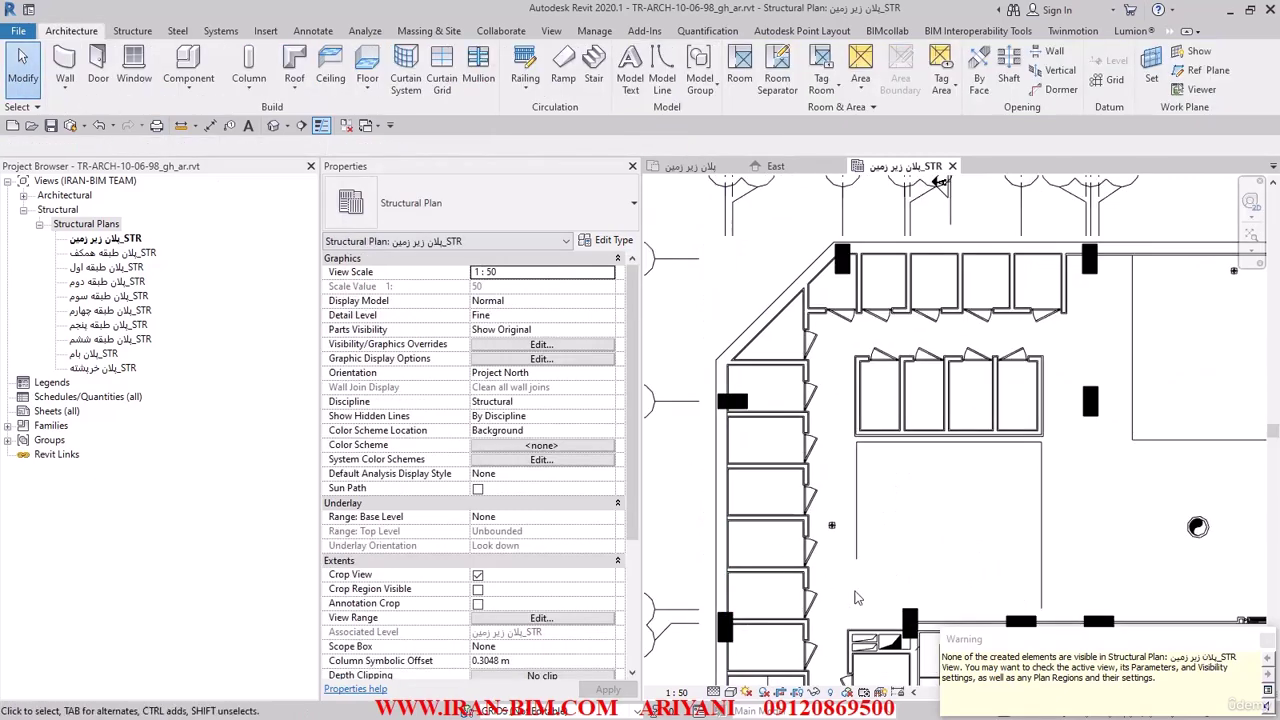
left_click_drag(1095, 645, 831, 355)
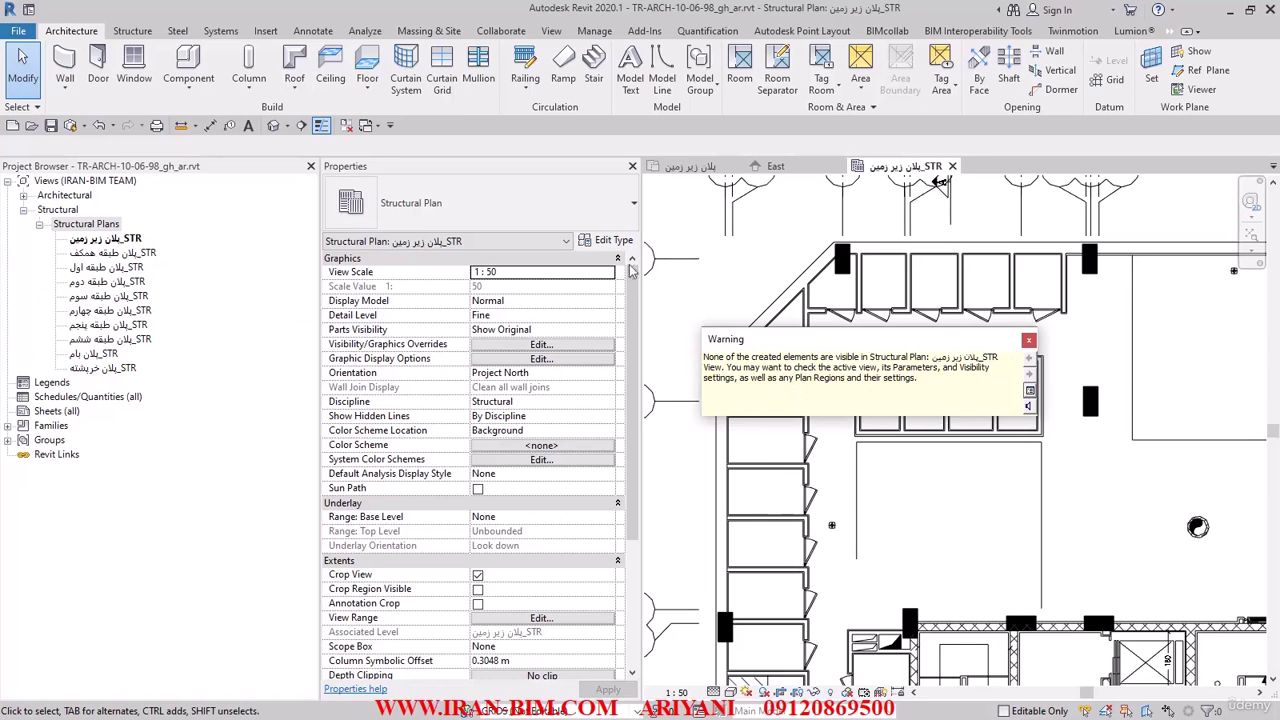
left_click(23, 196)
double_click(78, 268)
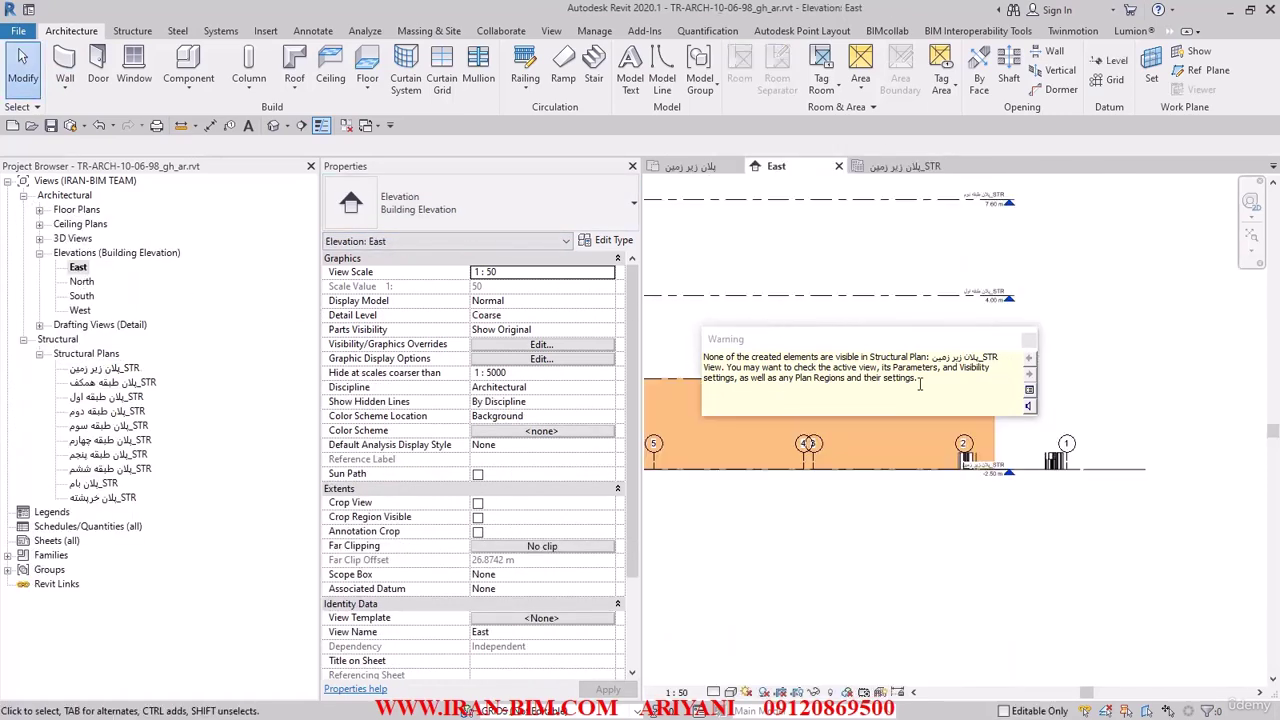
left_click(1029, 340)
- Check the placed wall's extent in the East elevation and its base against the پلان زیر زمین_STR level
middle_click_drag(920, 492, 1118, 477)
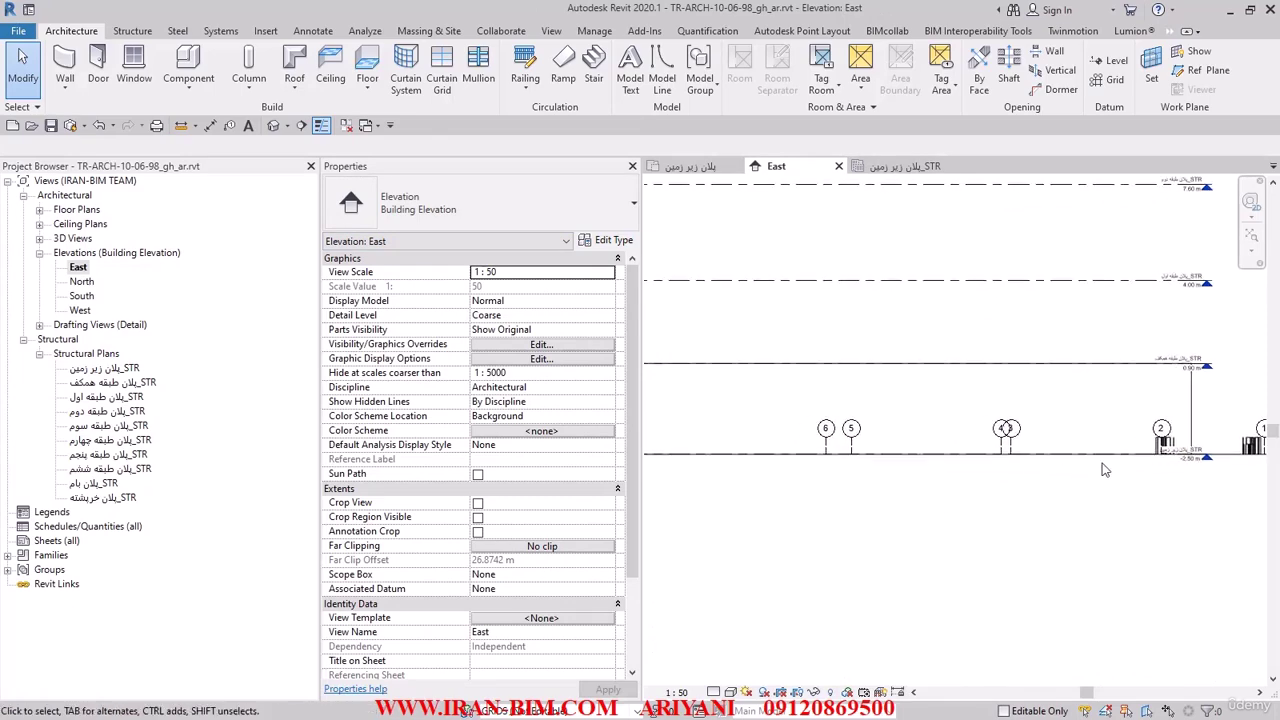
scroll(1066, 415, "down", 1)
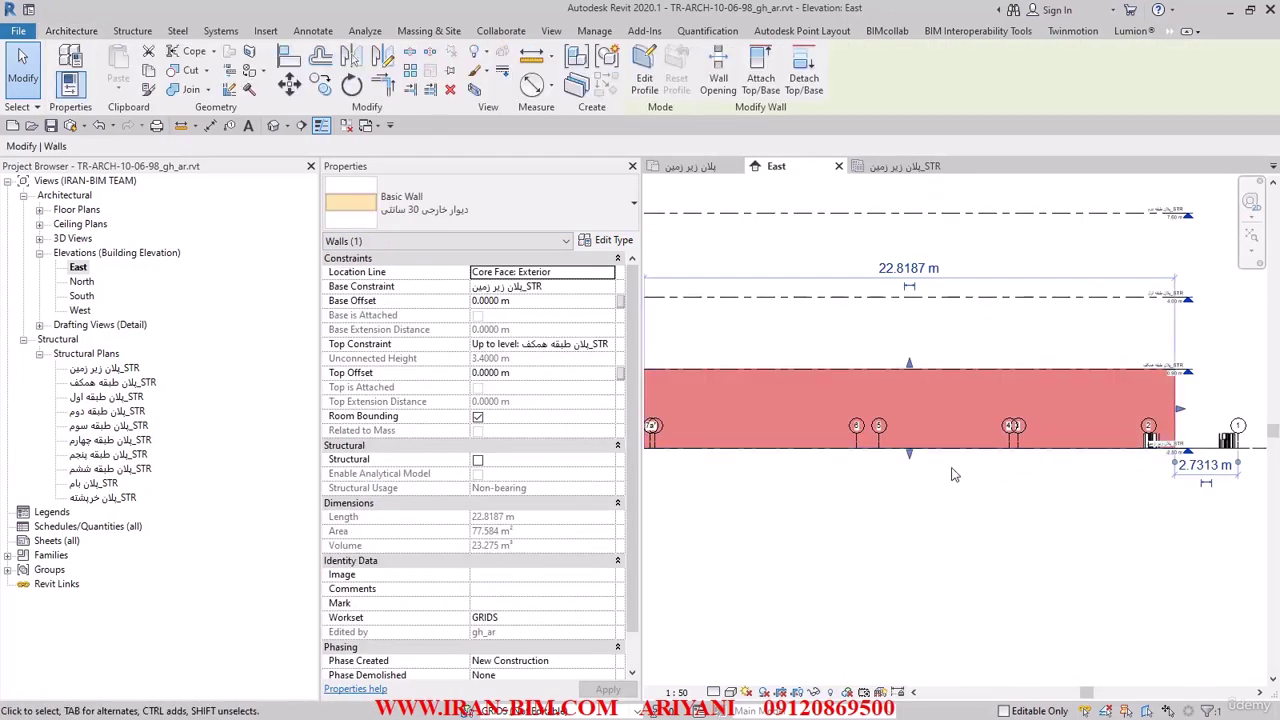
left_click(886, 500)
scroll(920, 474, "up", 5)
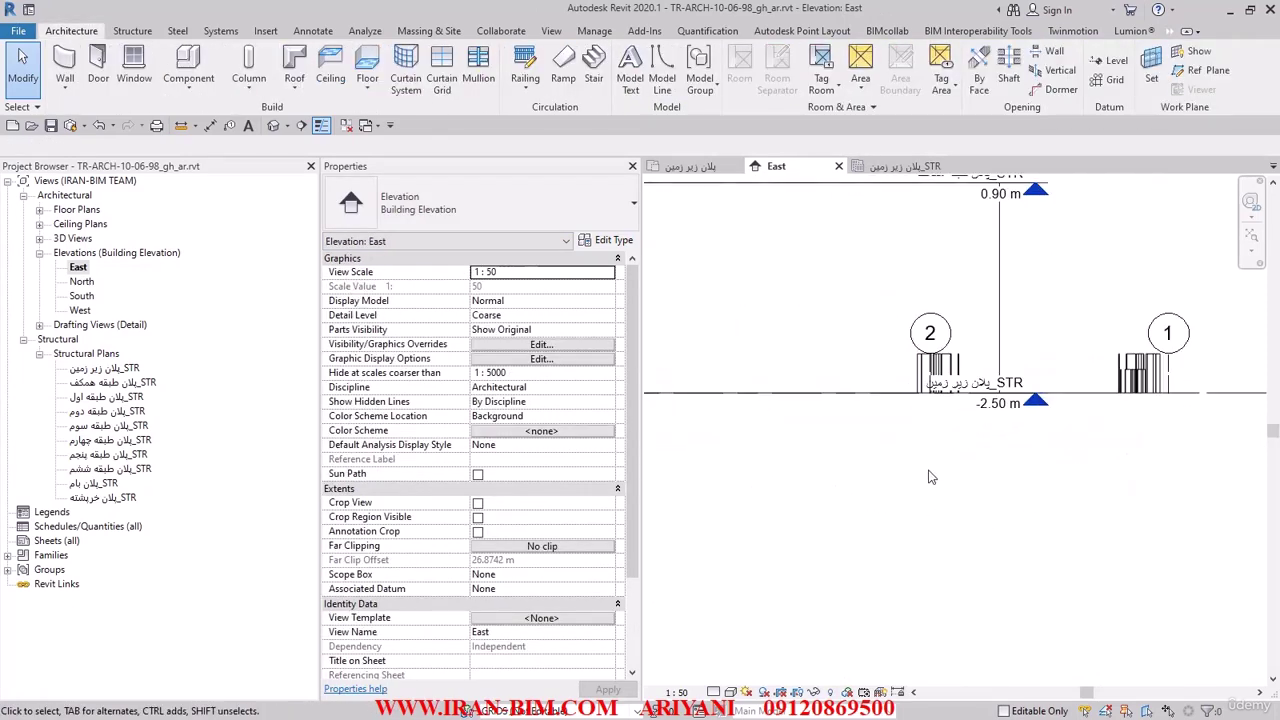
scroll(928, 477, "up", 2)
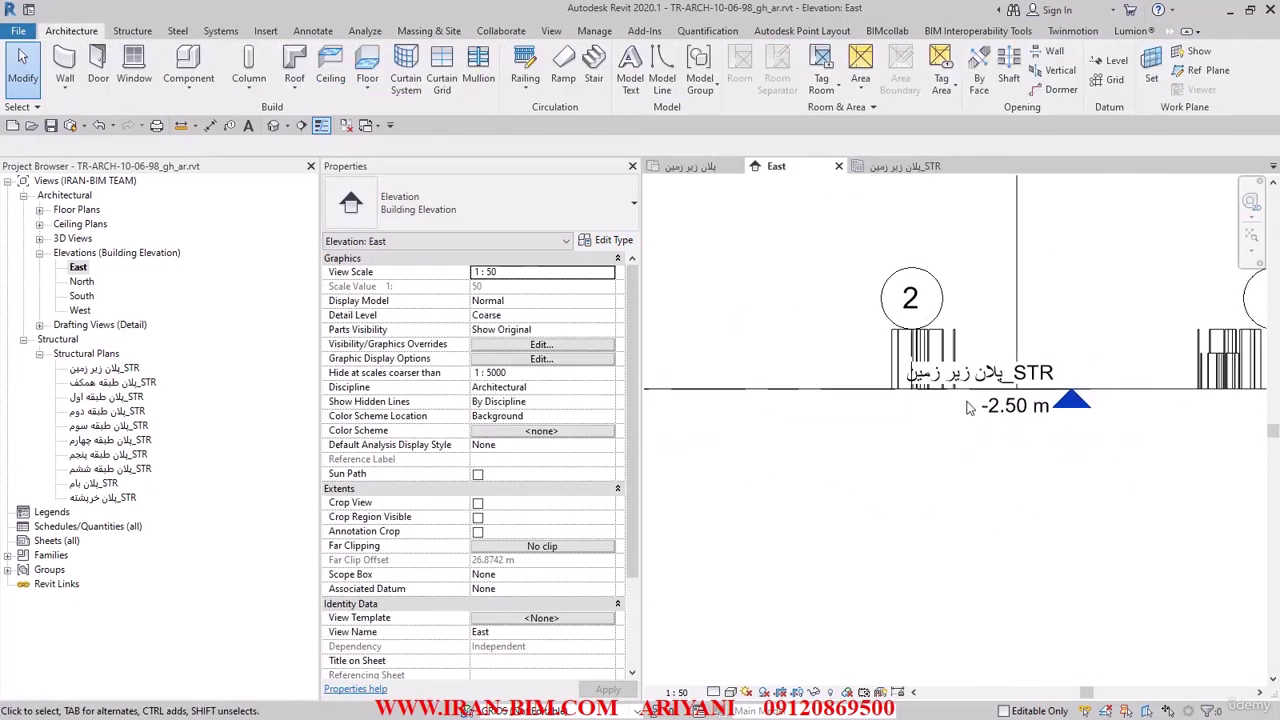
- Open the North elevation and compare the wall's base with the structural and architectural basement levels
double_click(82, 283)
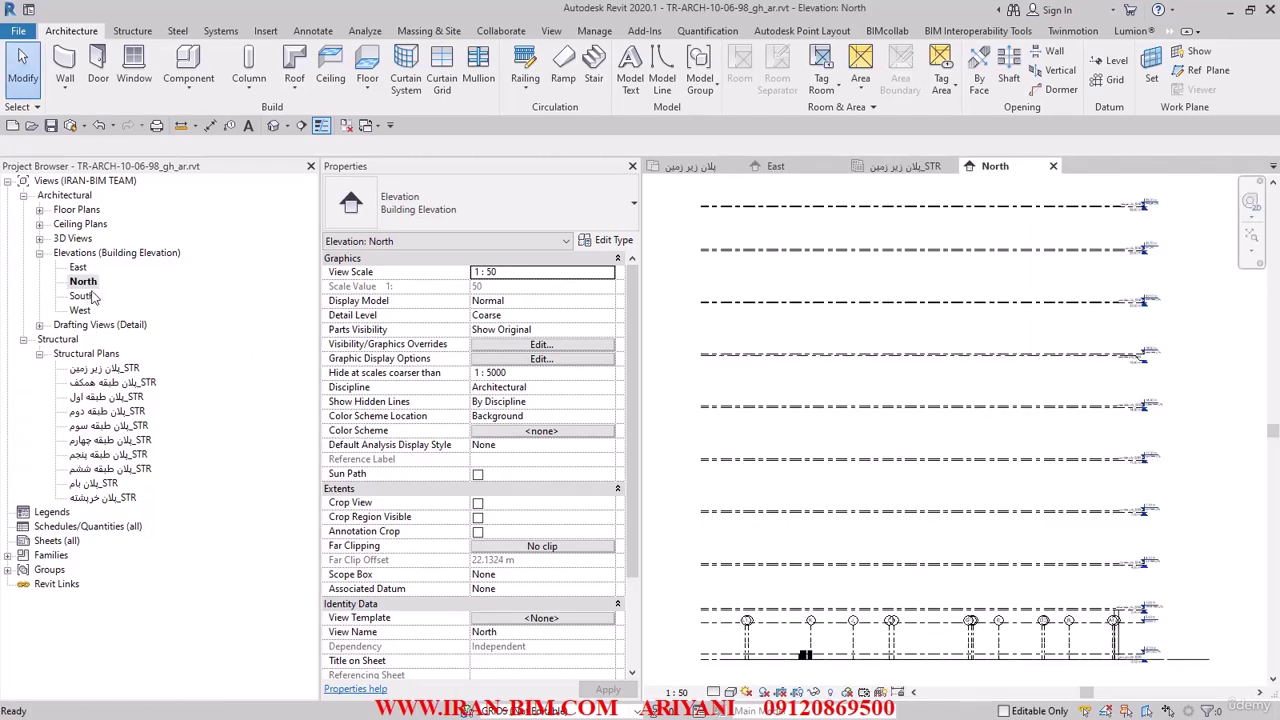
scroll(1077, 545, "up", 4)
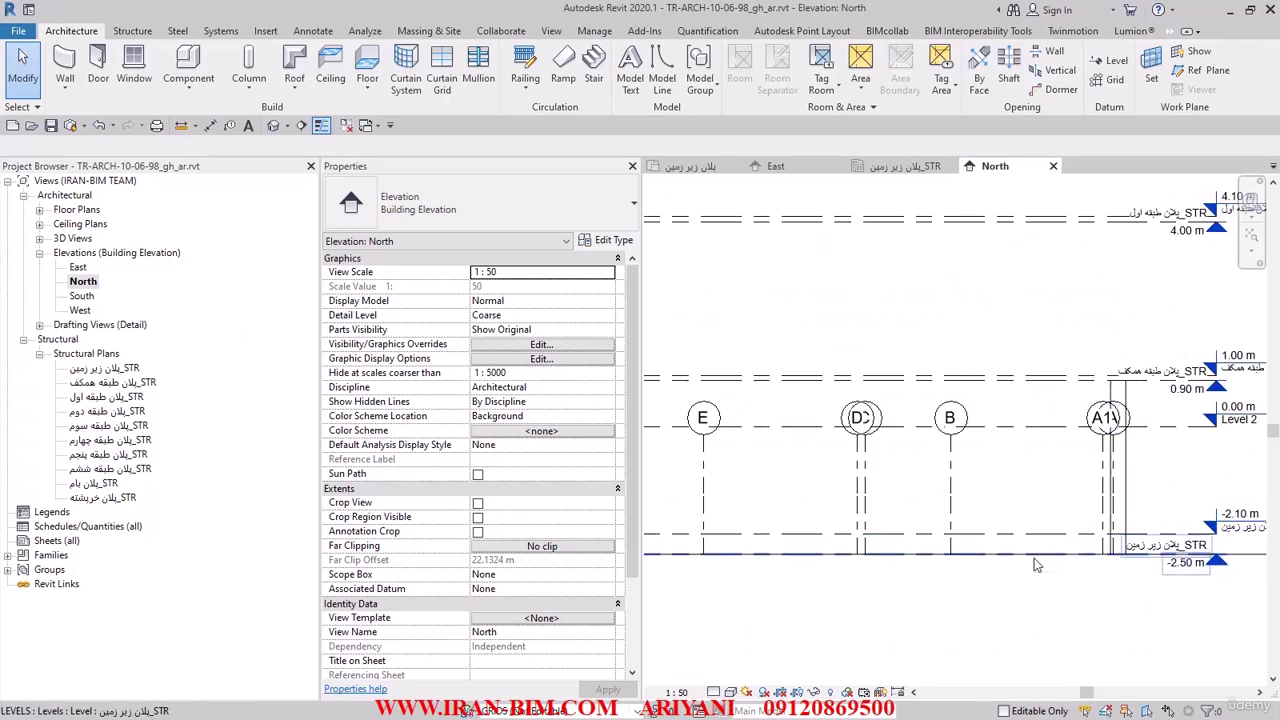
scroll(1026, 508, "down", 3)
scroll(1026, 508, "up", 5)
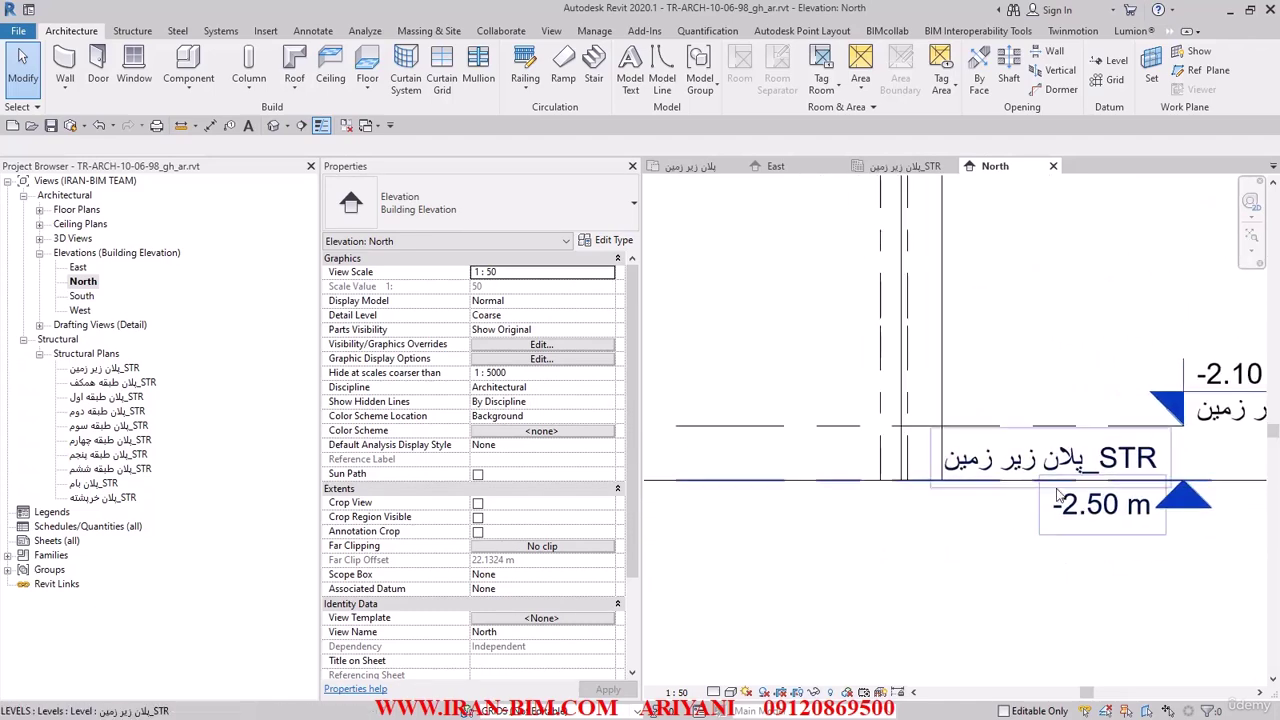
middle_click_drag(820, 454, 646, 505)
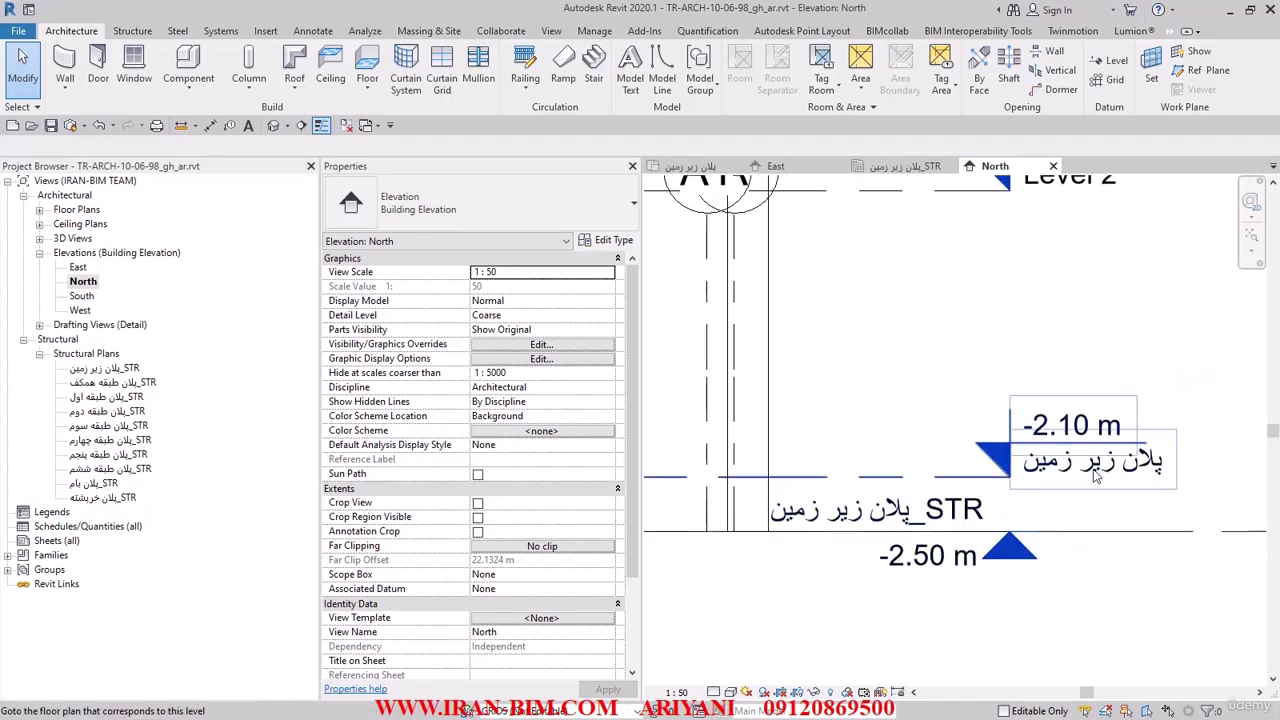
scroll(1095, 477, "down", 4)
middle_click_drag(932, 428, 1037, 513)
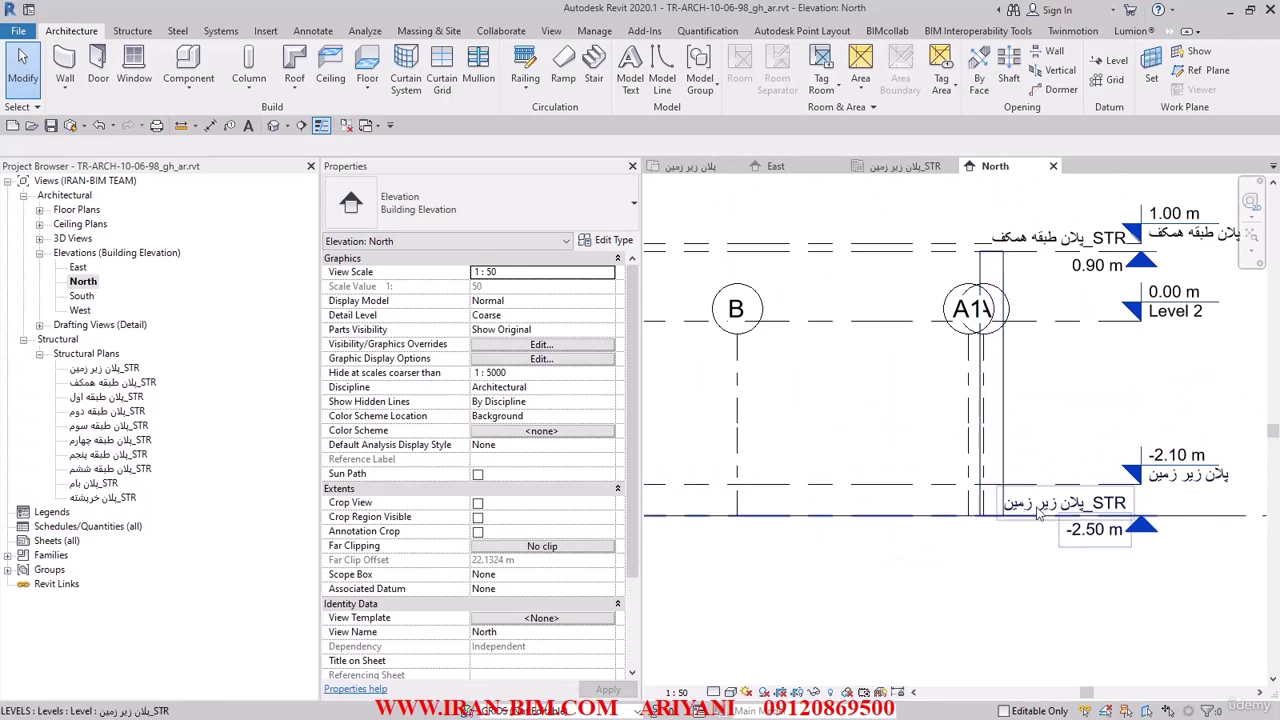
- Switch to AutoCAD and find the −2.10 and −2.50 basement level marks beside section A-A
left_click(910, 518)
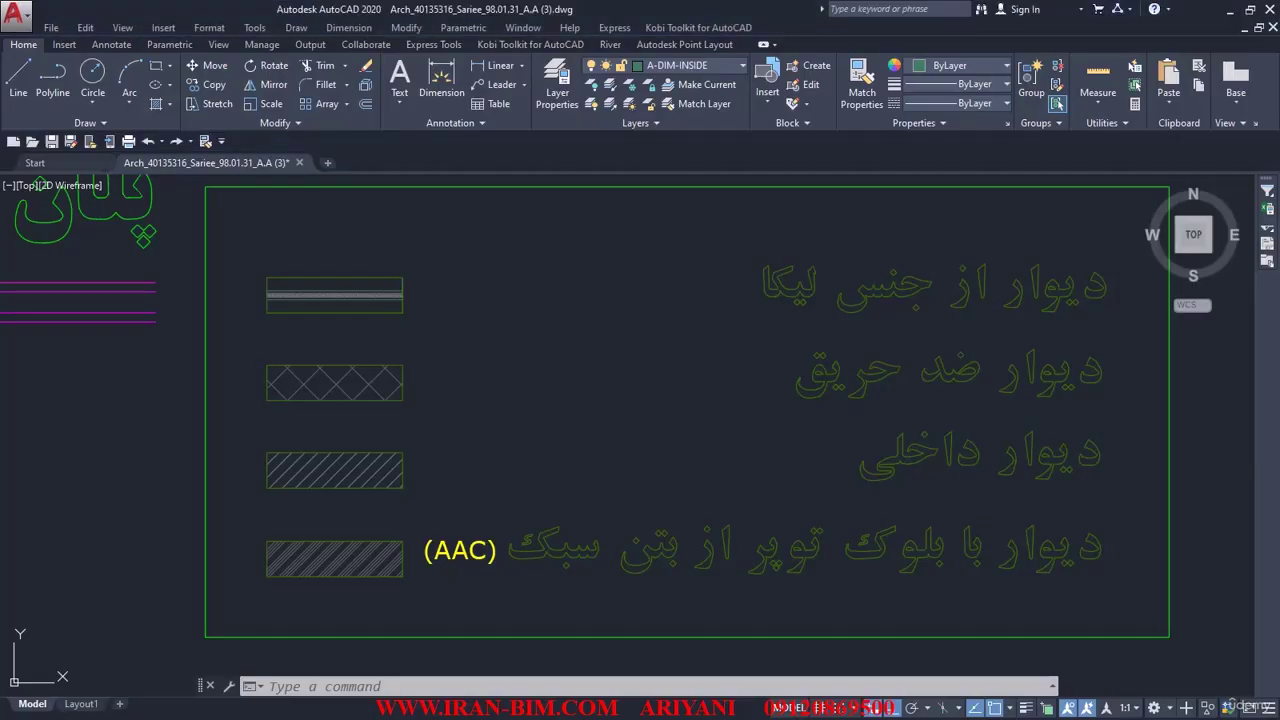
scroll(237, 446, "down", 8)
scroll(515, 350, "up", 3)
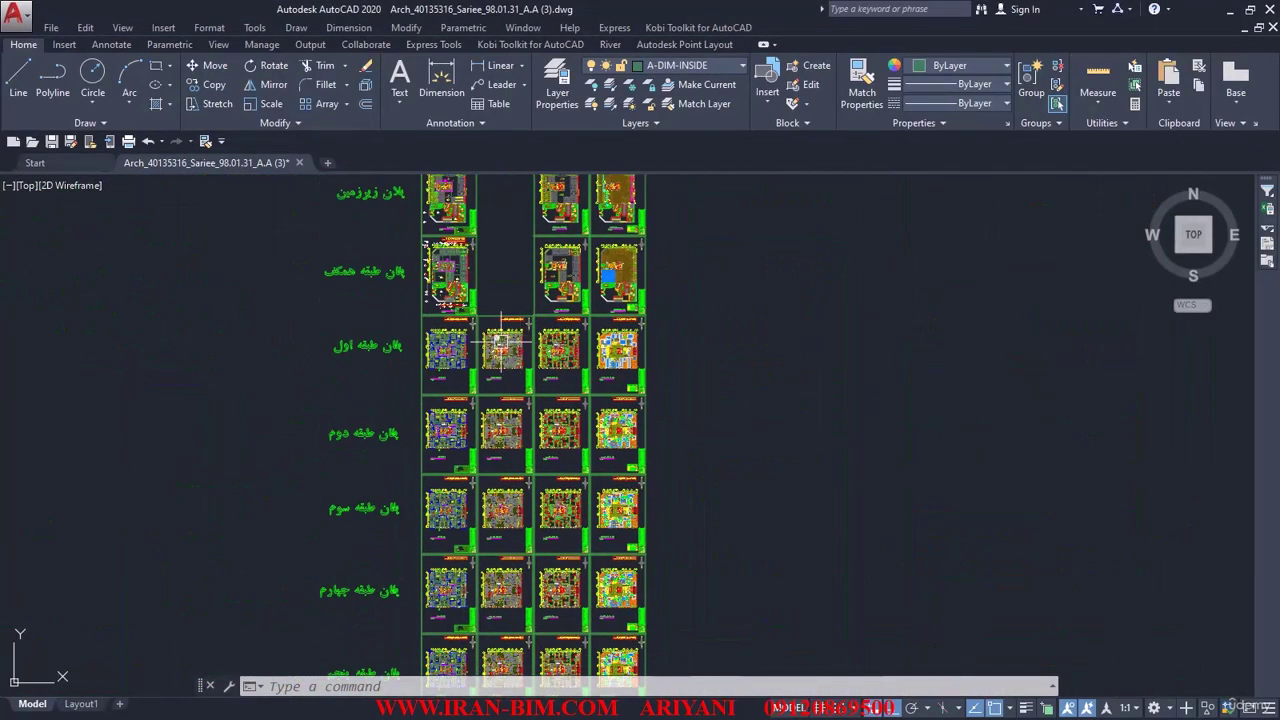
middle_click_drag(530, 360, 552, 260)
scroll(483, 443, "up", 8)
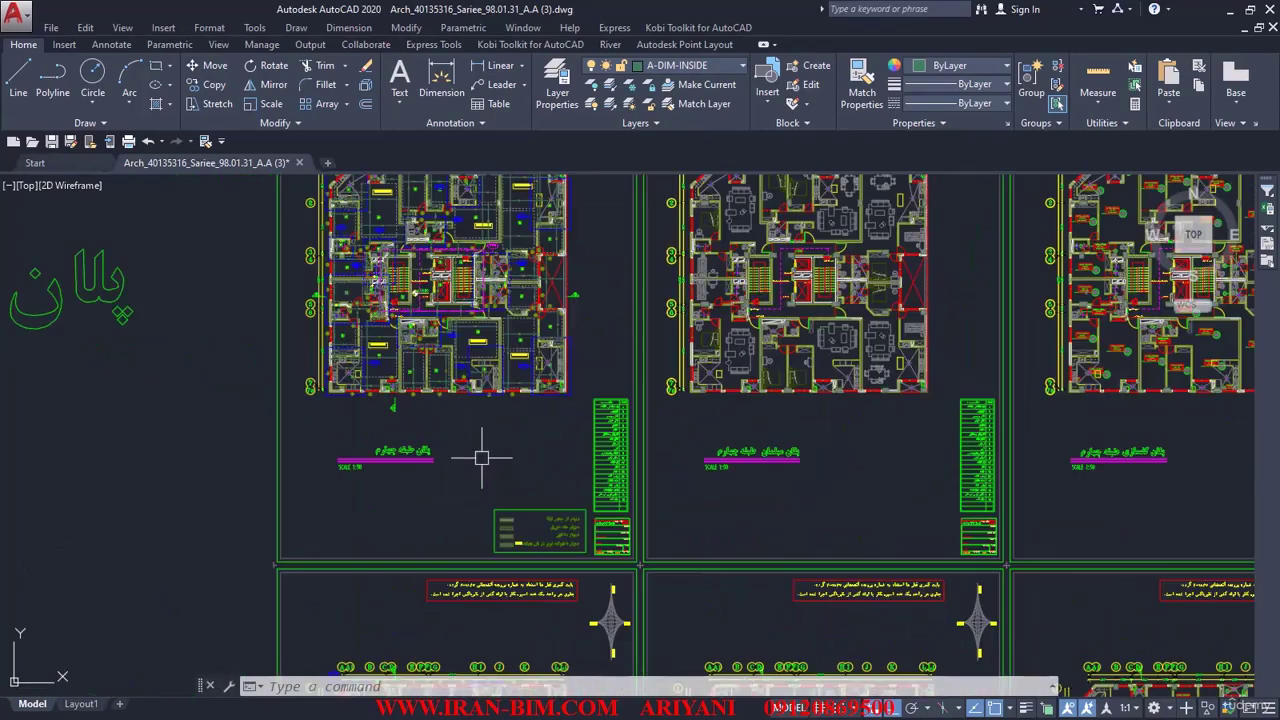
scroll(540, 480, "down", 6)
mouse_move(550, 600)
middle_mouse_down()
mouse_move(556, 330)
mouse_move(562, 360)
middle_mouse_up()
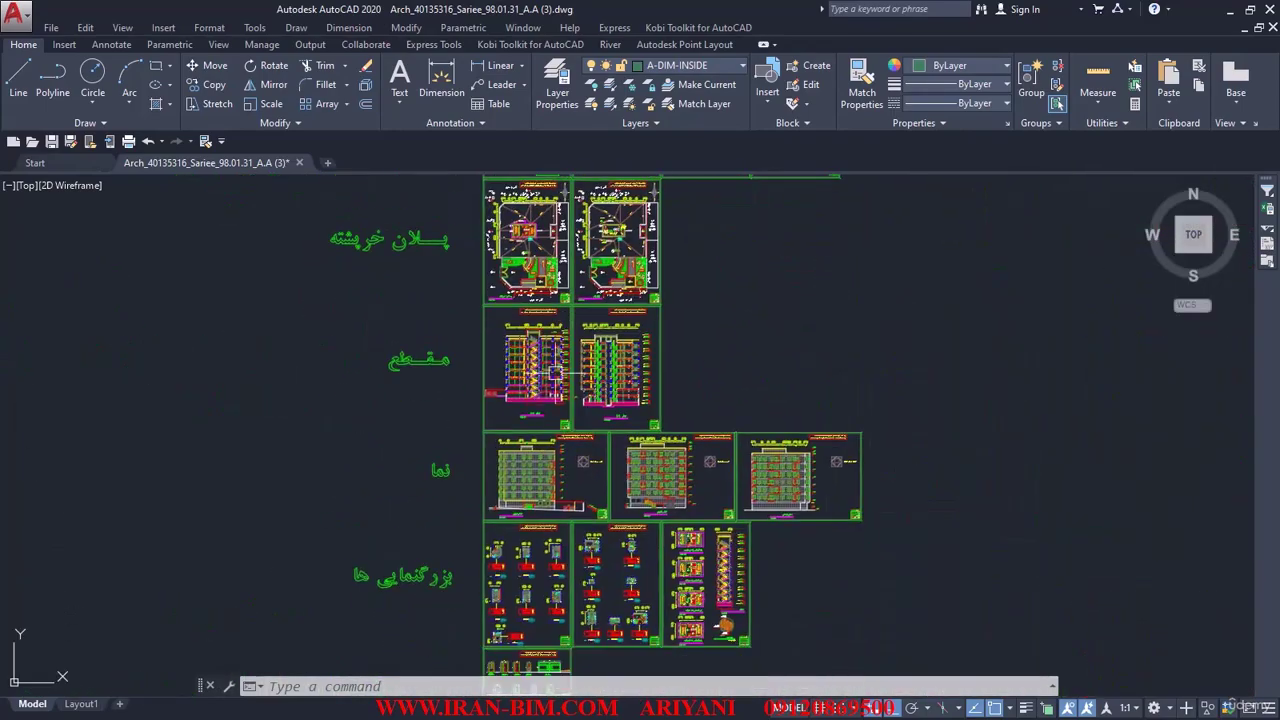
scroll(568, 385, "up", 6)
scroll(586, 390, "up", 6)
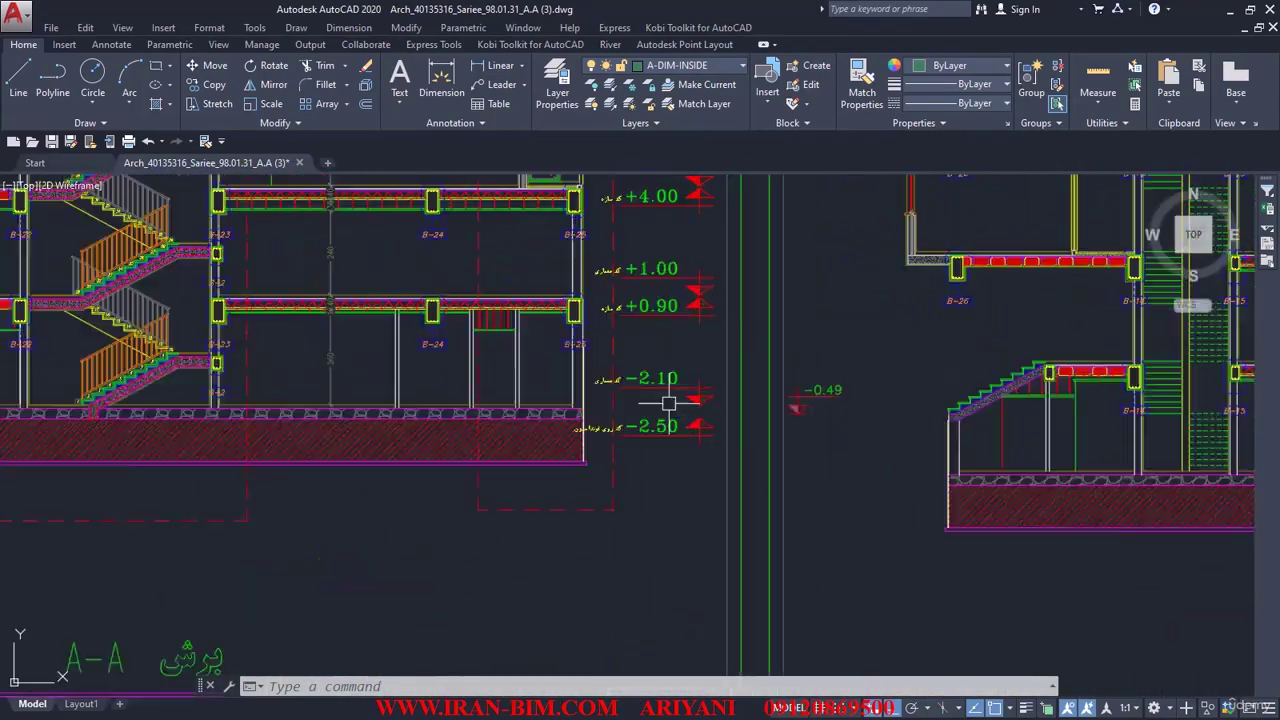
scroll(586, 397, "up", 2)
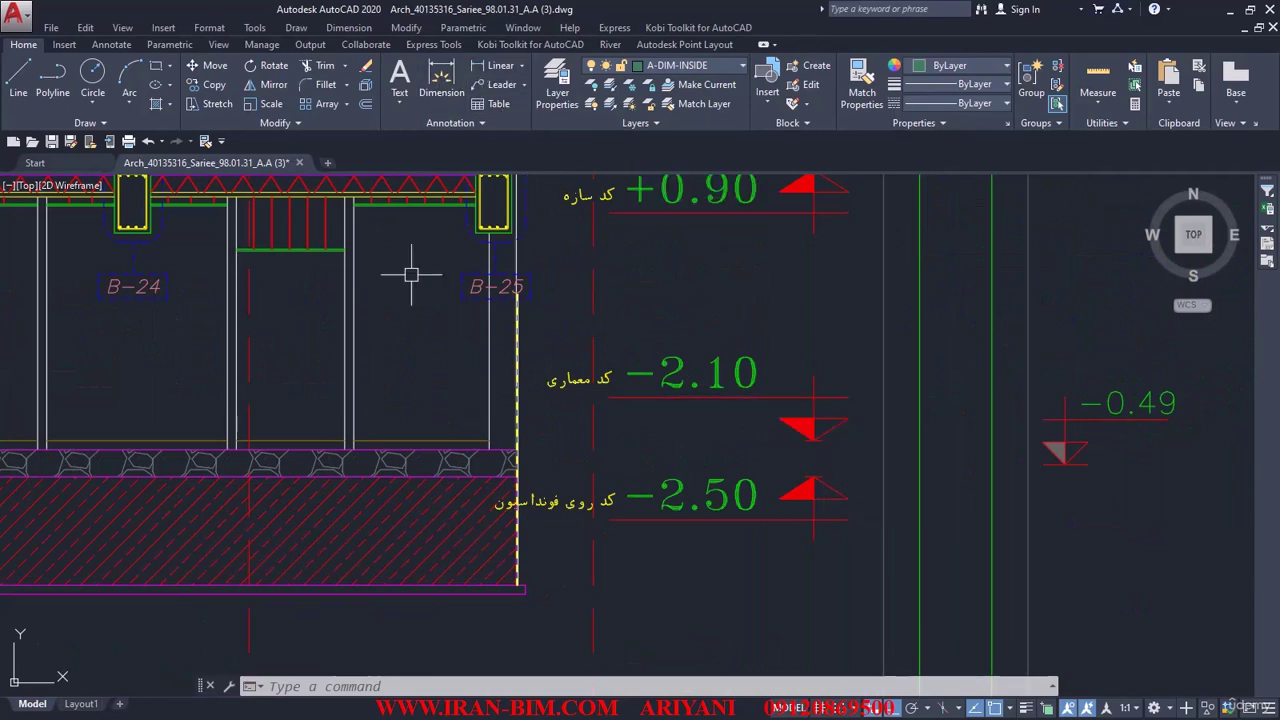
- Draw a horizontal line from the −2.10 level marker across section A-A's basement and compare it with the wall's base
left_click(19, 78)
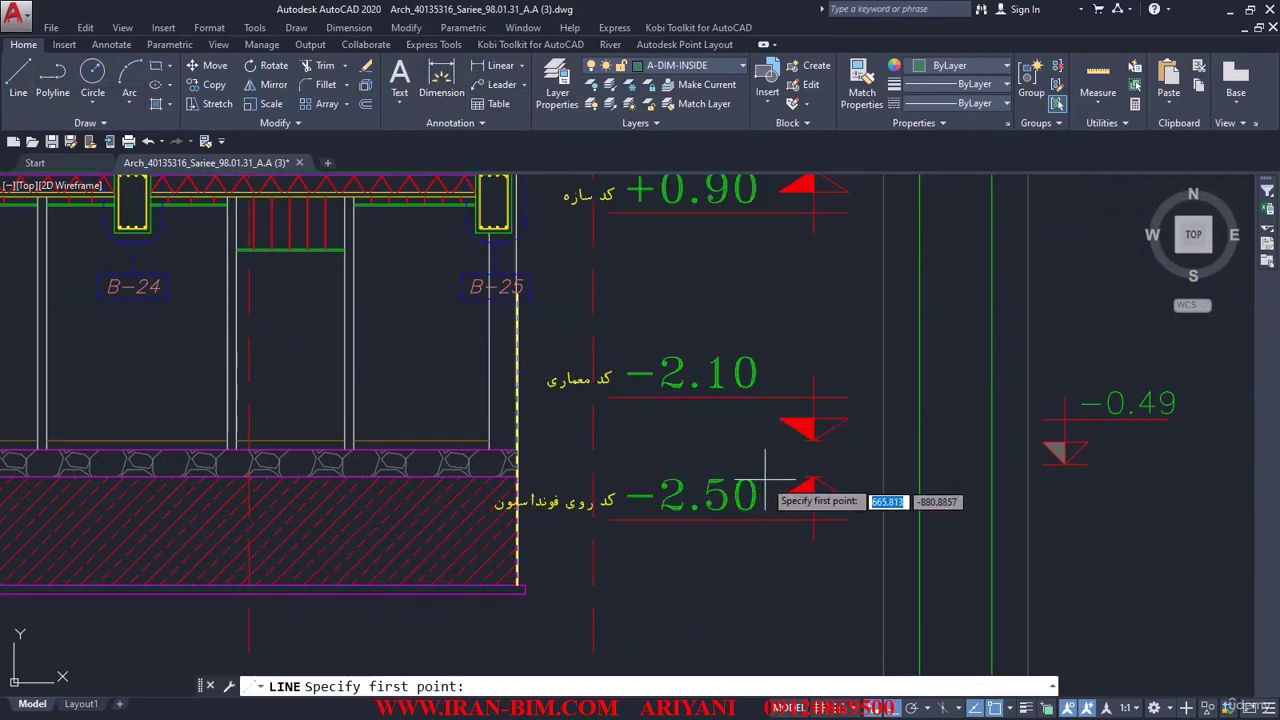
left_click(810, 440)
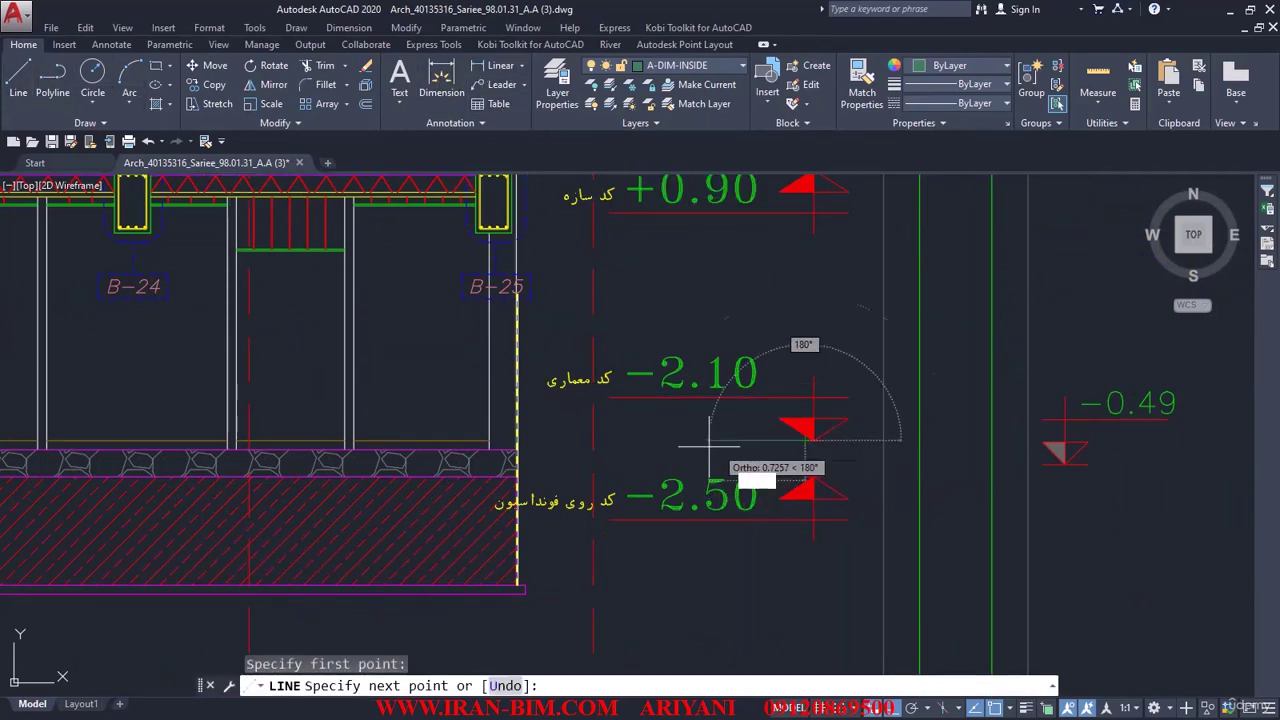
left_click(320, 437)
right_click(305, 368)
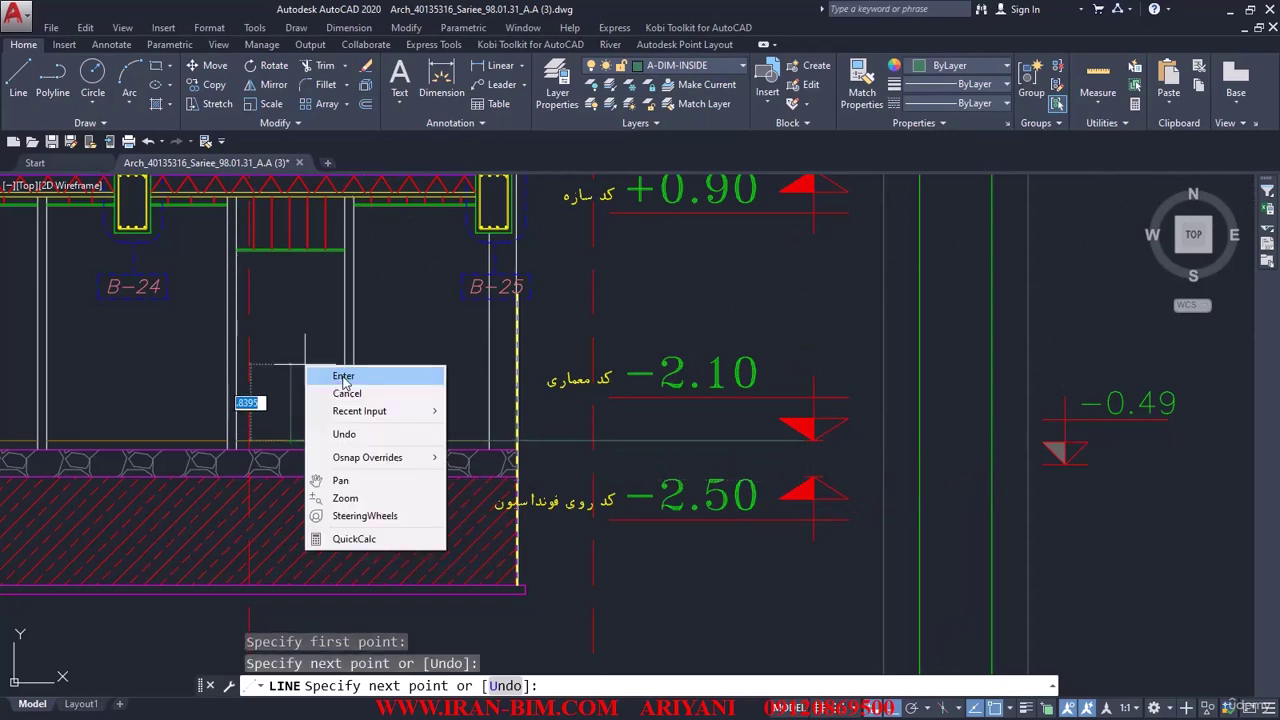
left_click(343, 377)
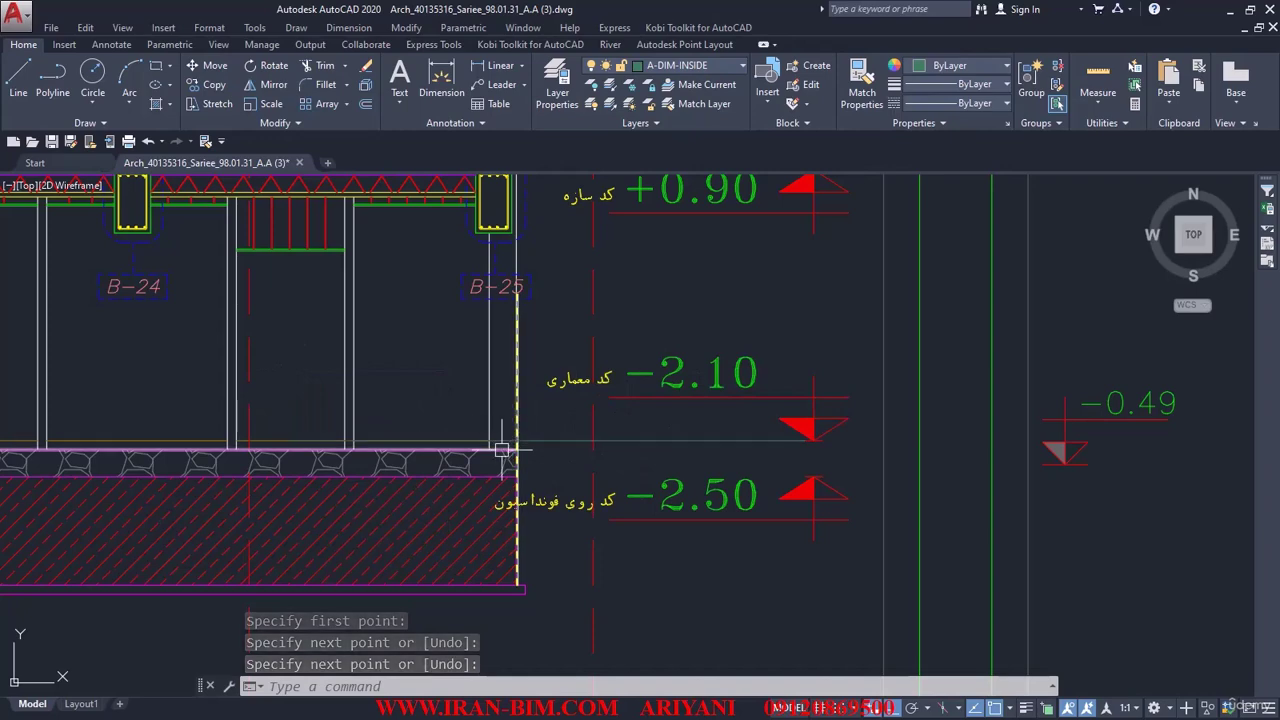
scroll(560, 450, "up", 4)
middle_click_drag(403, 437, 451, 428)
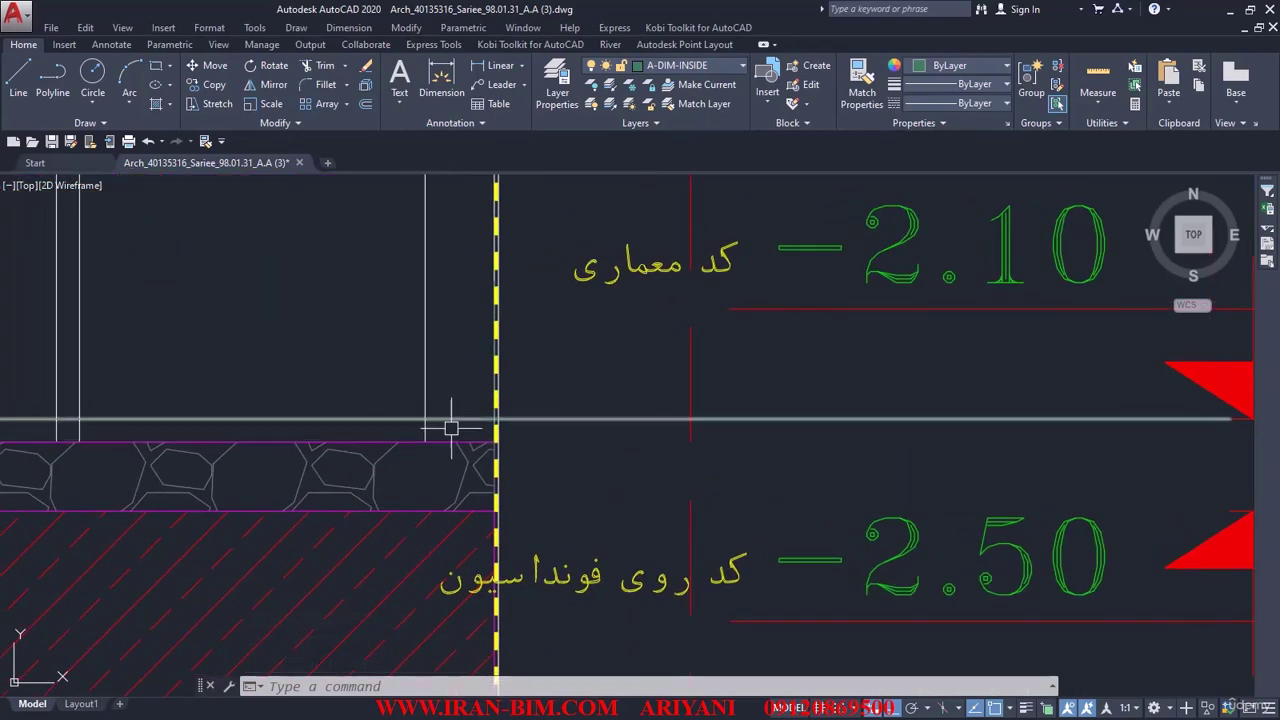
scroll(465, 467, "down", 2)
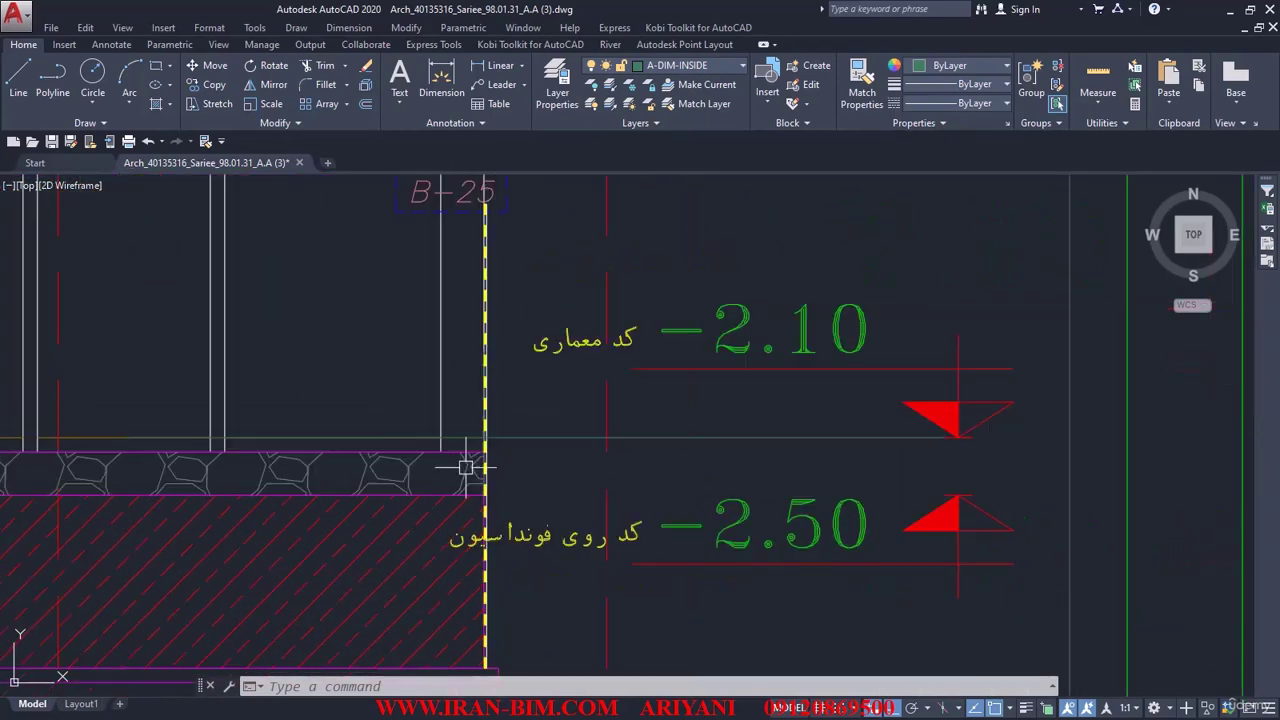
- Find the wall section detail sheet in the drawing set and examine its foundation and basement level marks
scroll(465, 467, "down", 6)
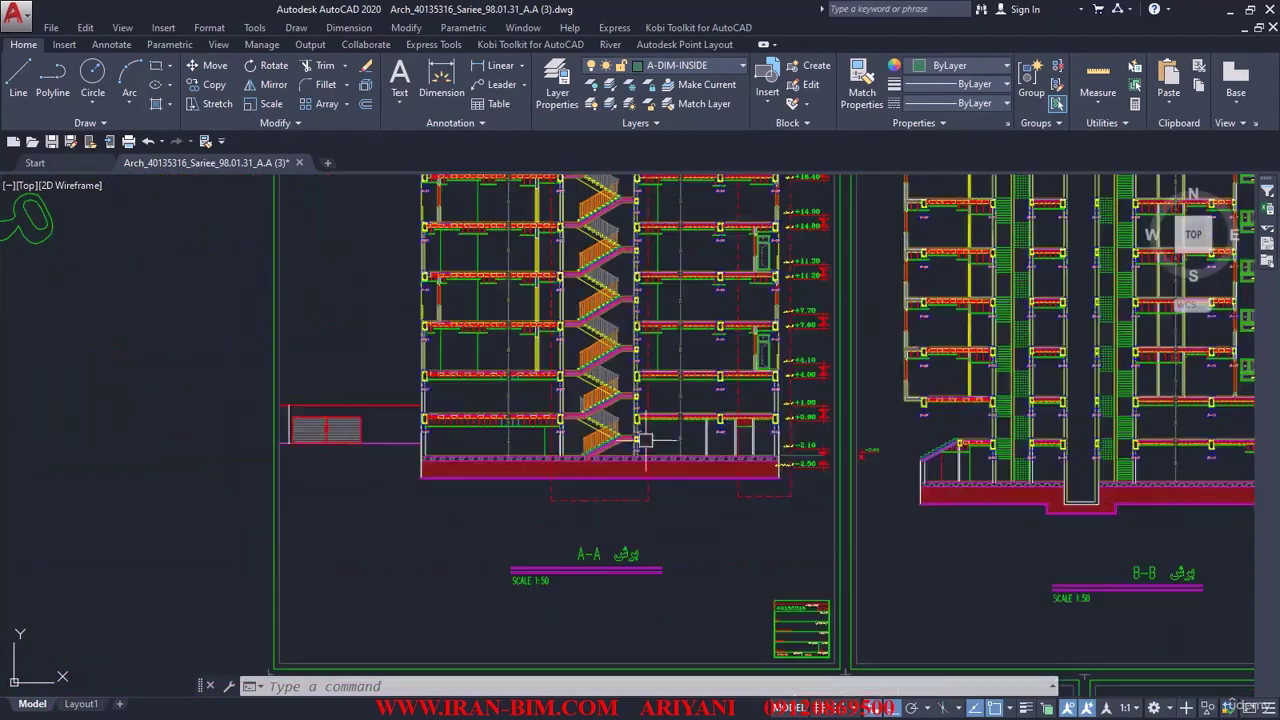
scroll(571, 434, "up", 3)
scroll(571, 434, "down", 10)
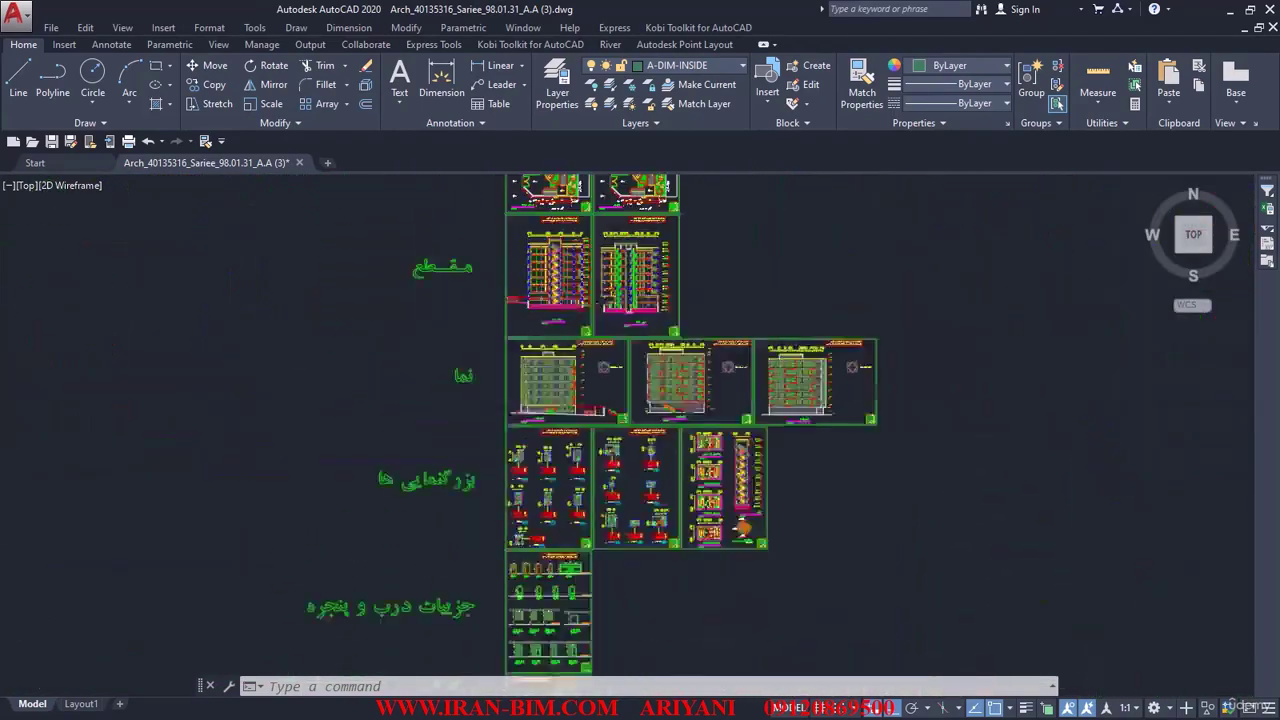
scroll(537, 330, "down", 2)
scroll(614, 380, "up", 12)
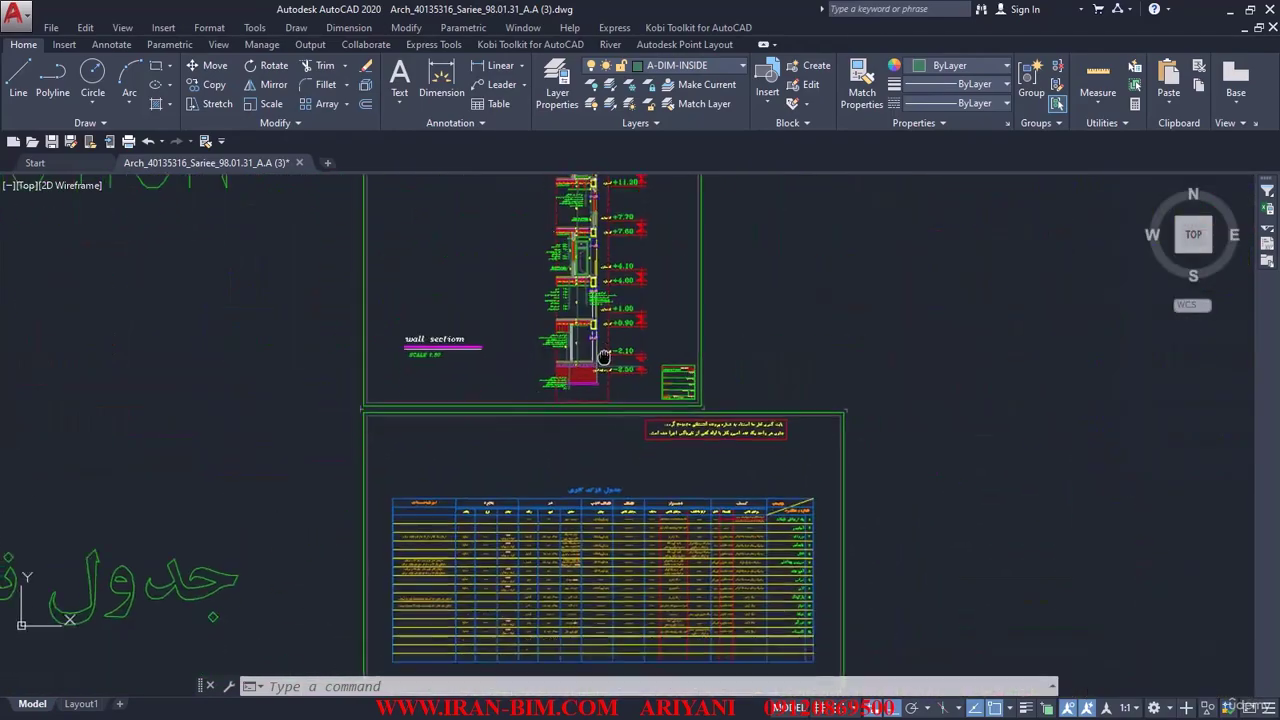
scroll(539, 438, "down", 3)
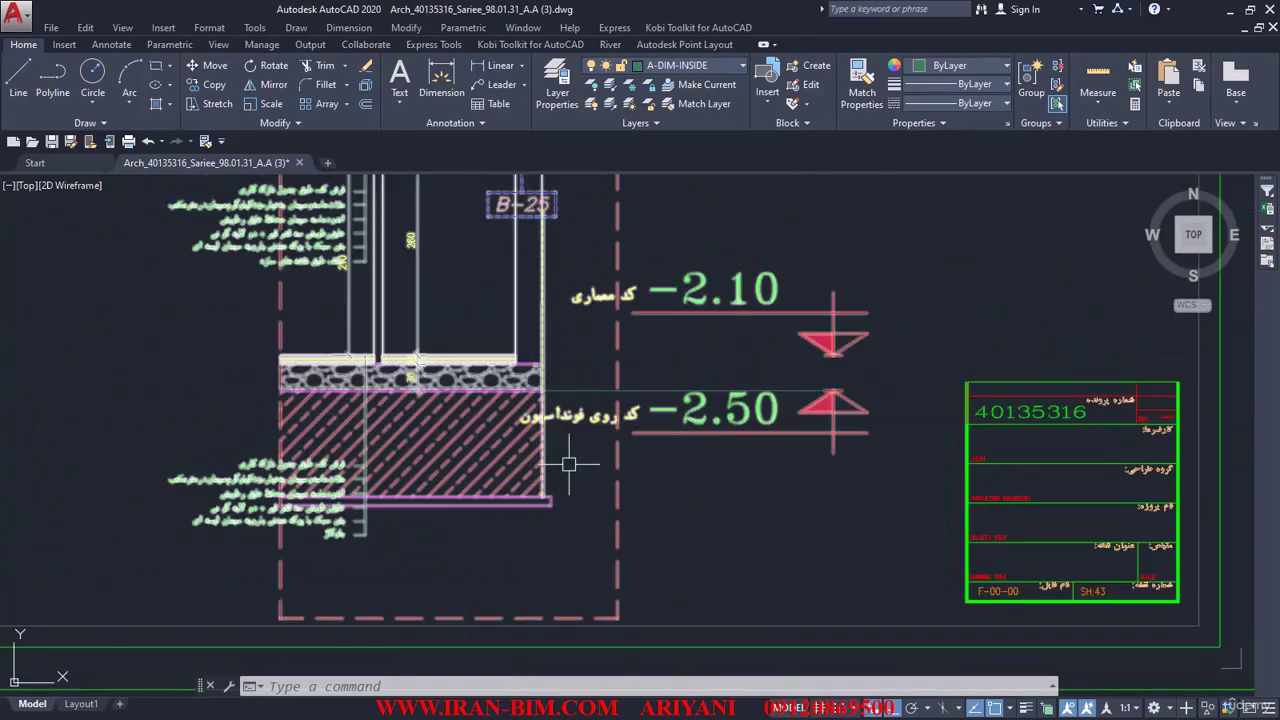
middle_click_drag(566, 434, 756, 424)
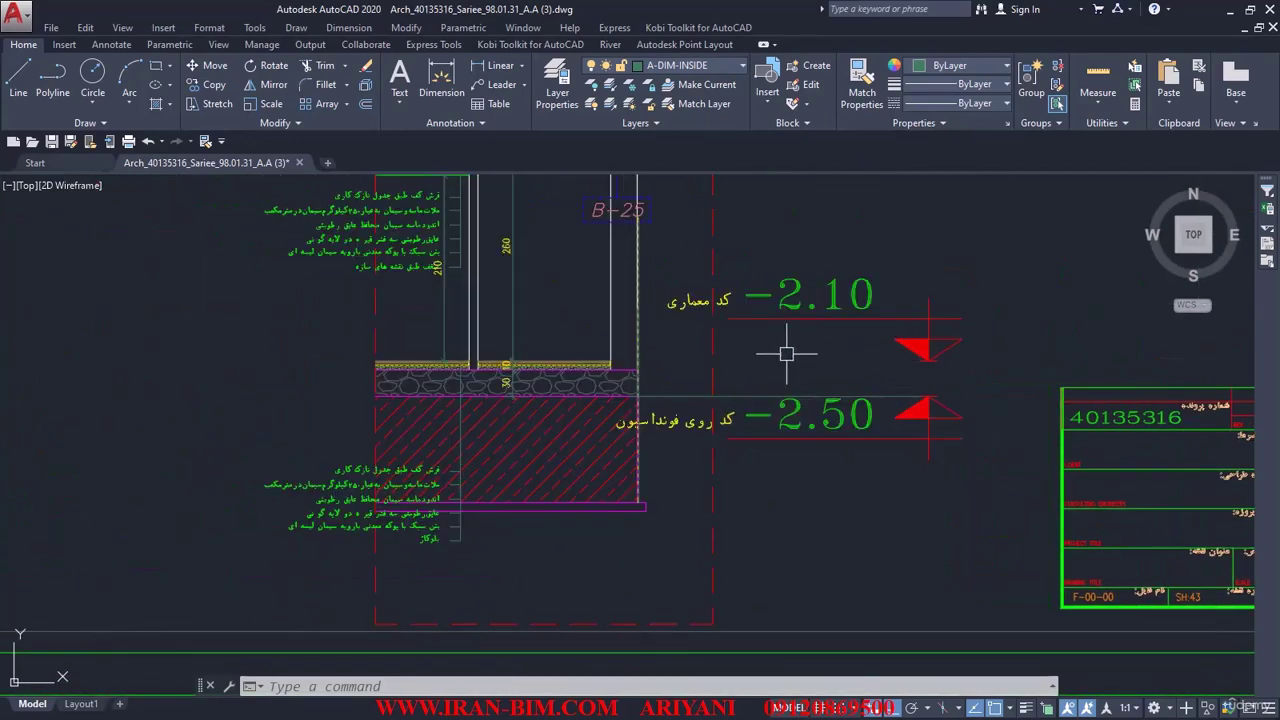
- Draw a horizontal line from the wall section's −2.10 marker to its floor finish and check the floor layers above the foundation
left_click(18, 76)
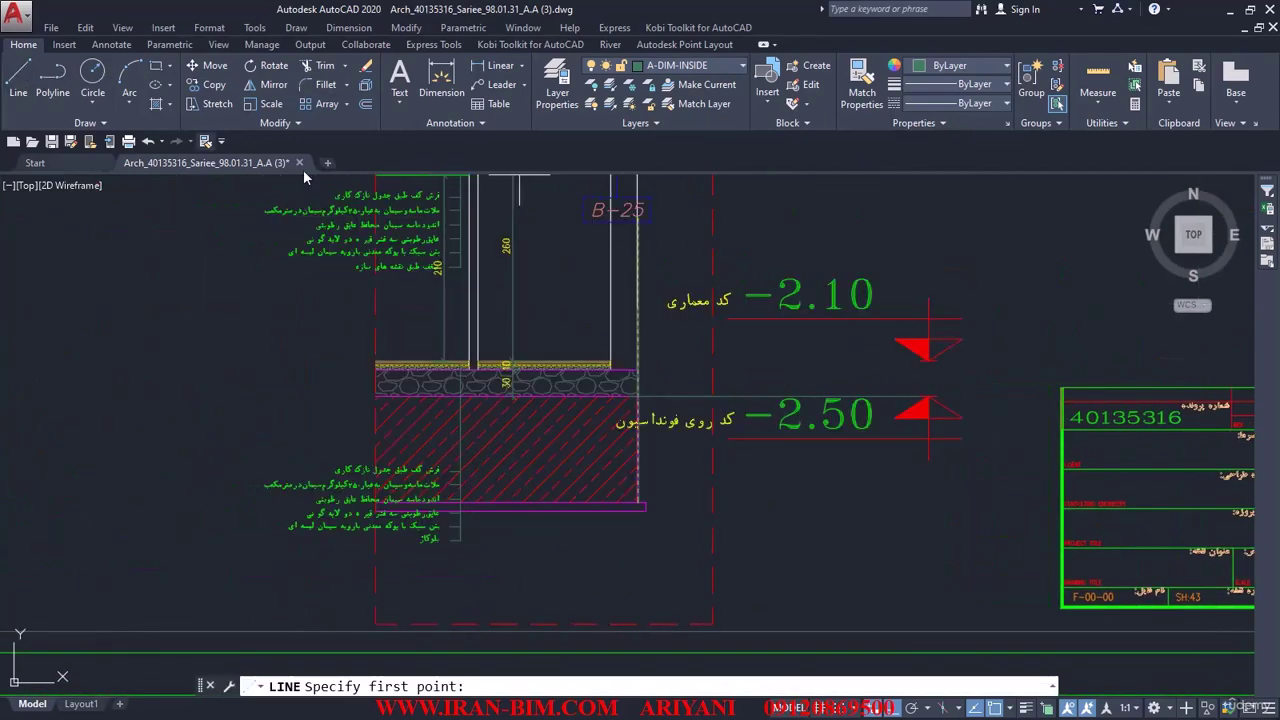
left_click(927, 358)
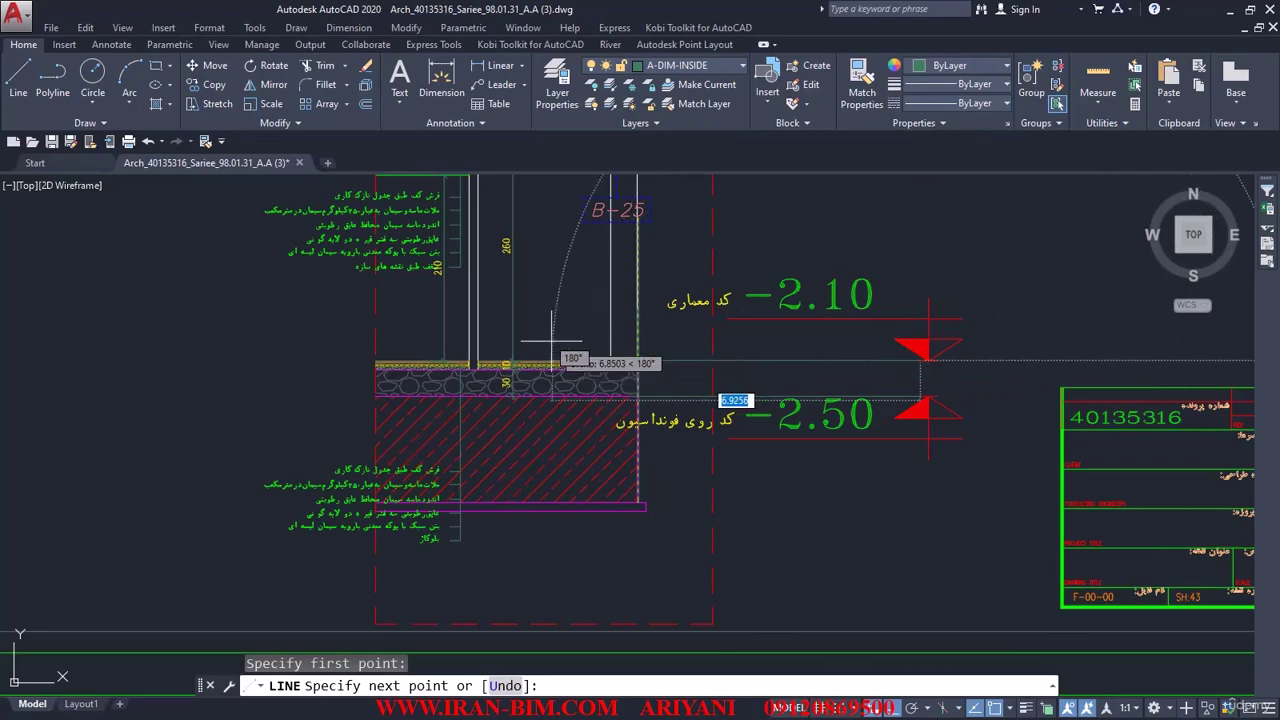
left_click(513, 358)
key("Return")
scroll(600, 371, "up", 4)
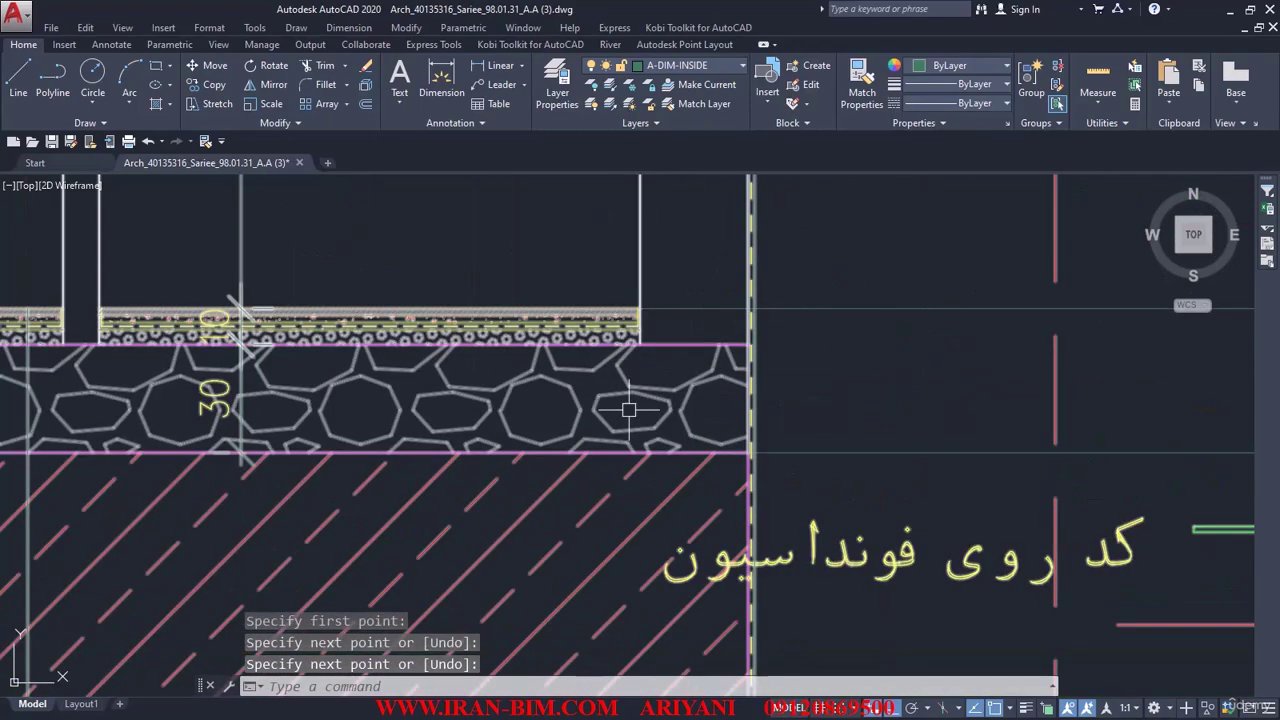
middle_click_drag(225, 403, 372, 460)
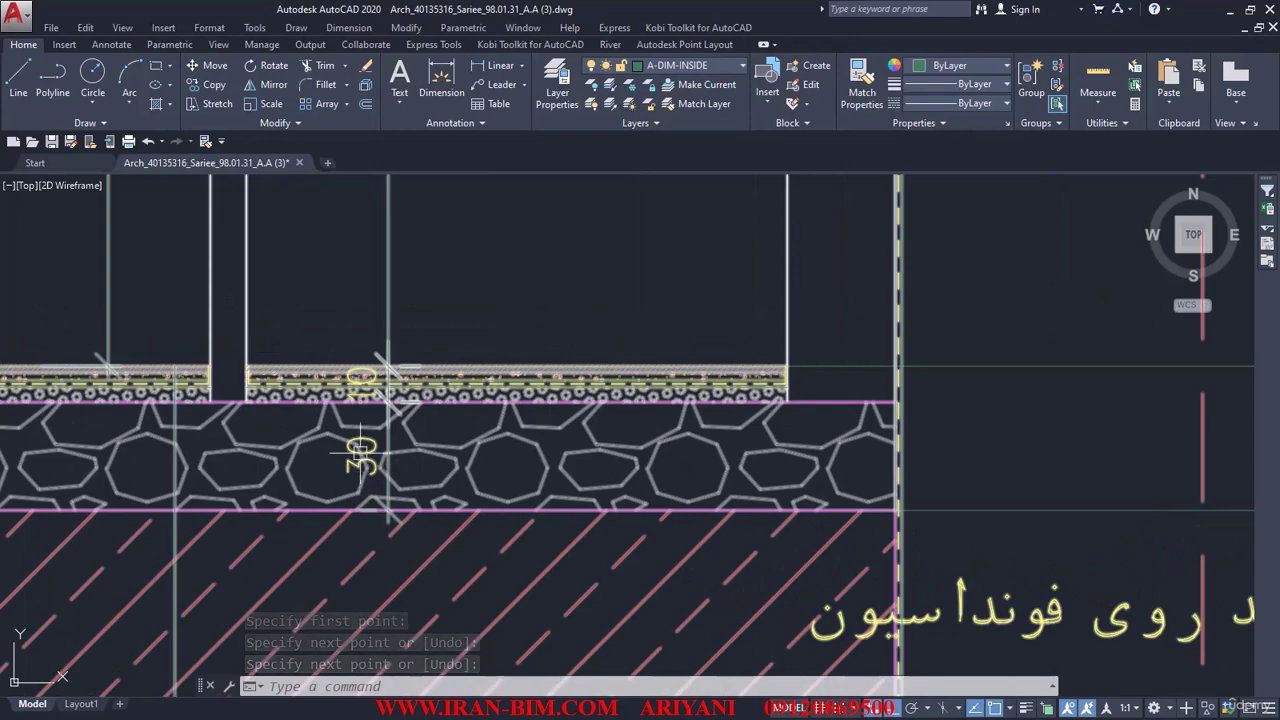
scroll(388, 462, "down", 3)
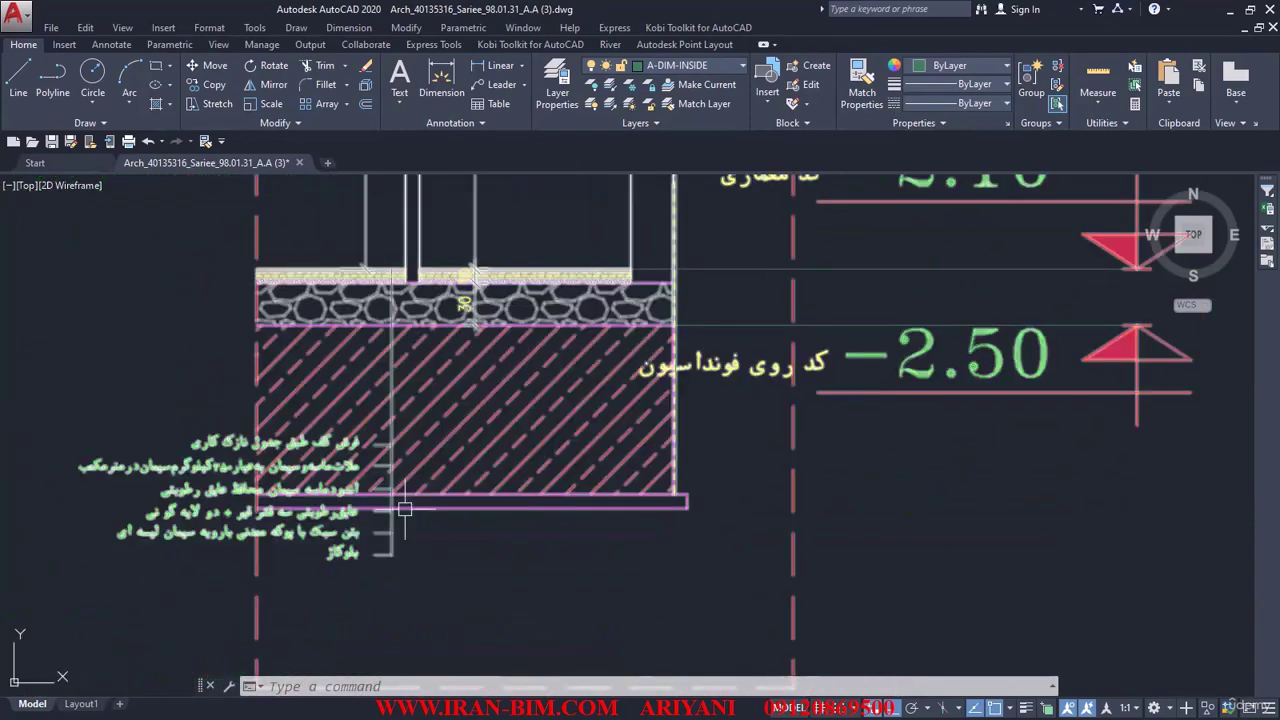
- Return to Revit's North elevation, offset the −2.50 m basement level's head with an elbow, and save the project
scroll(505, 552, "down", 2)
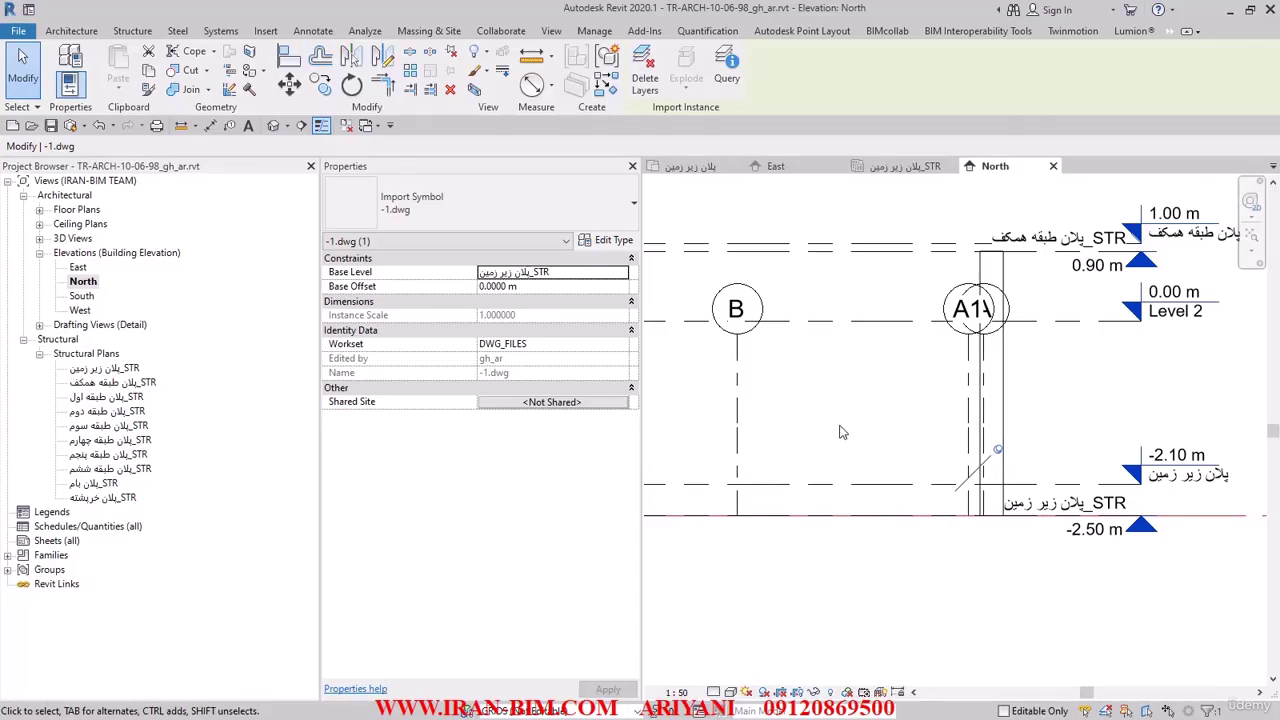
left_click(913, 432)
scroll(905, 432, "down", 2)
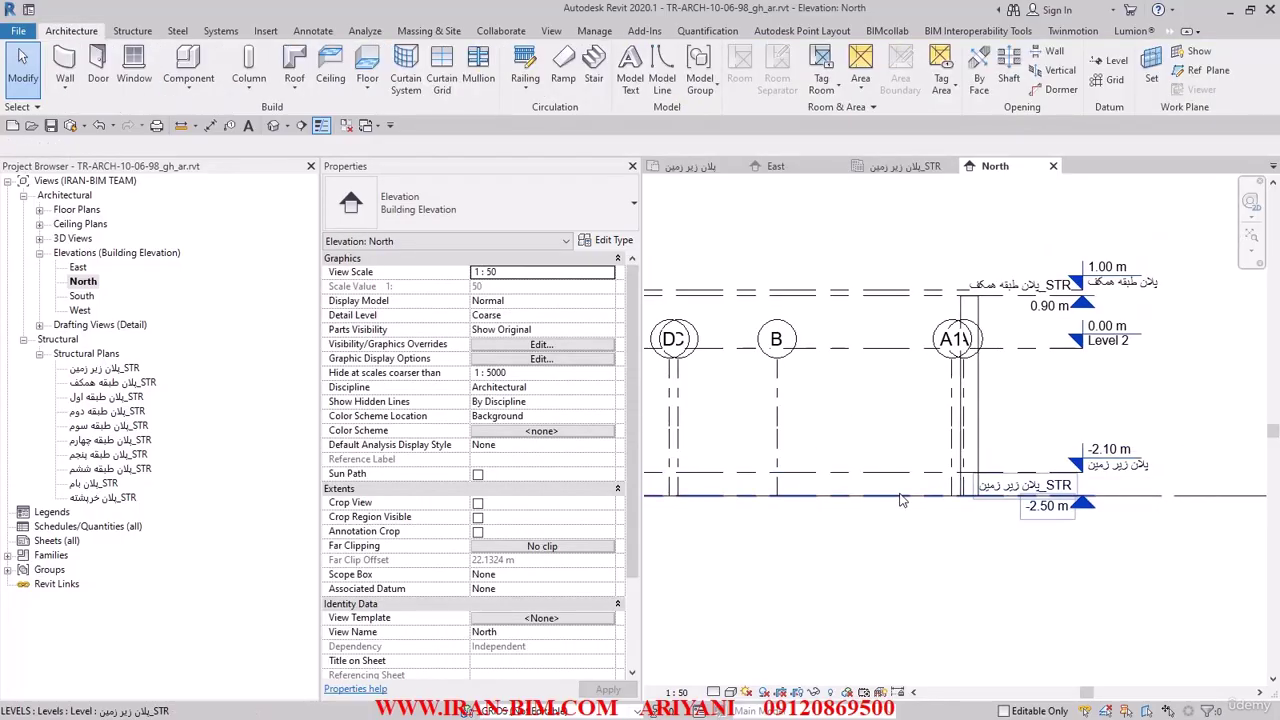
scroll(900, 500, "up", 3)
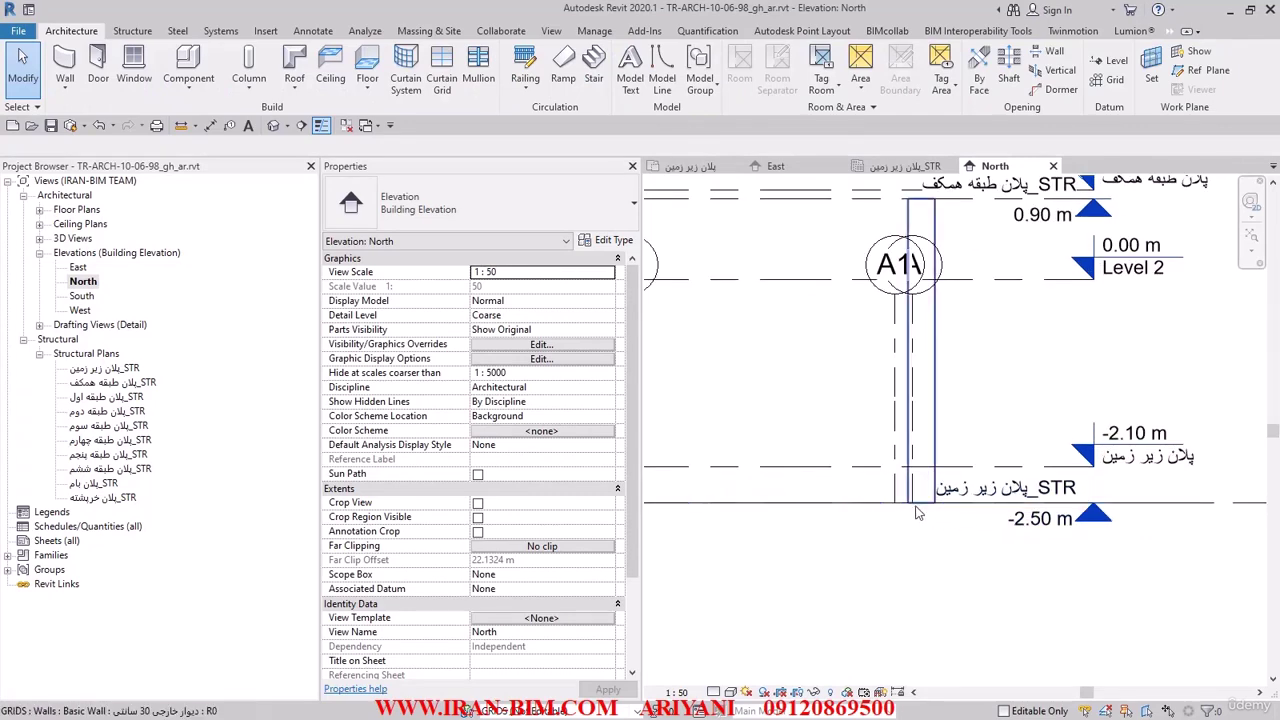
left_click(920, 470)
left_click(978, 518)
left_click(1030, 518)
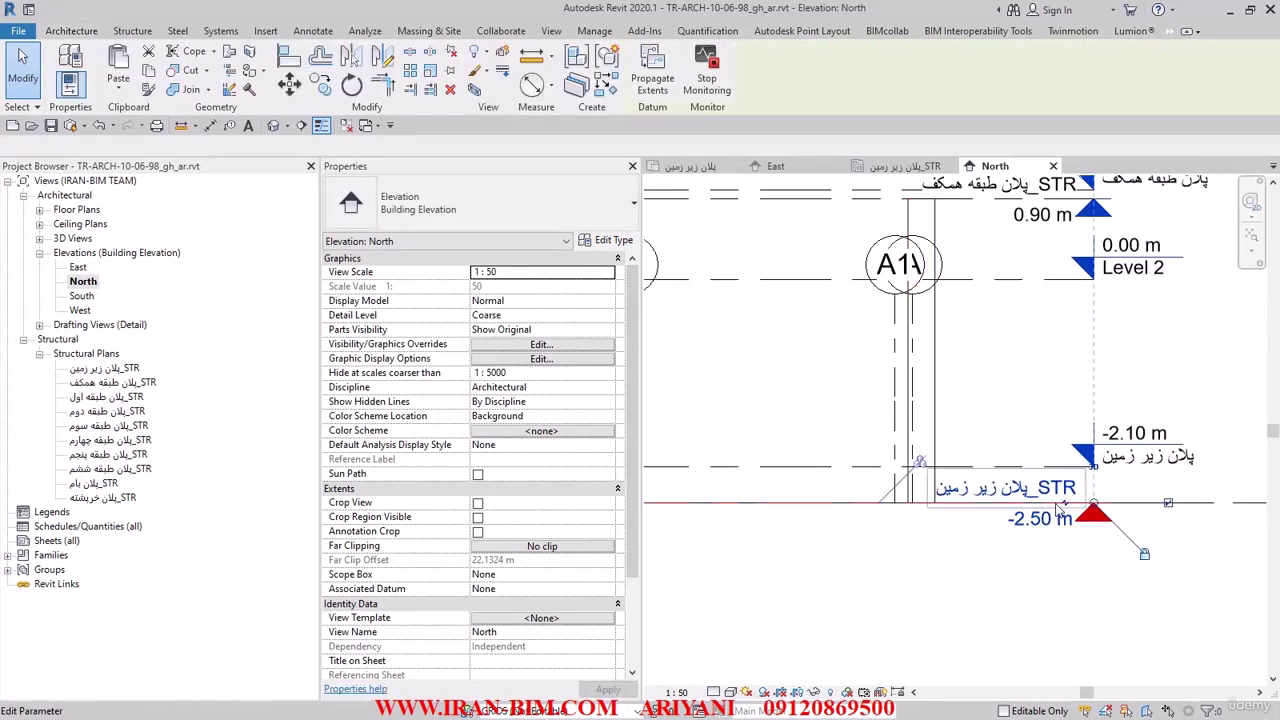
left_click(825, 535)
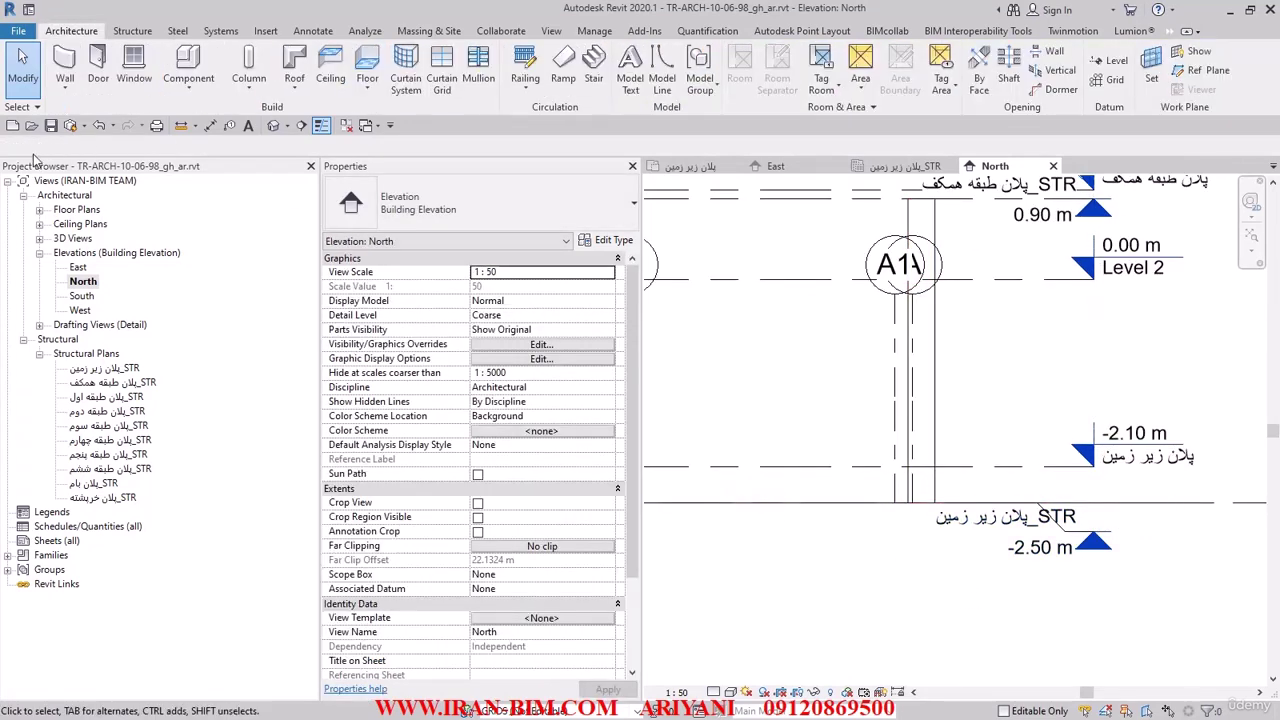
left_click(52, 126)
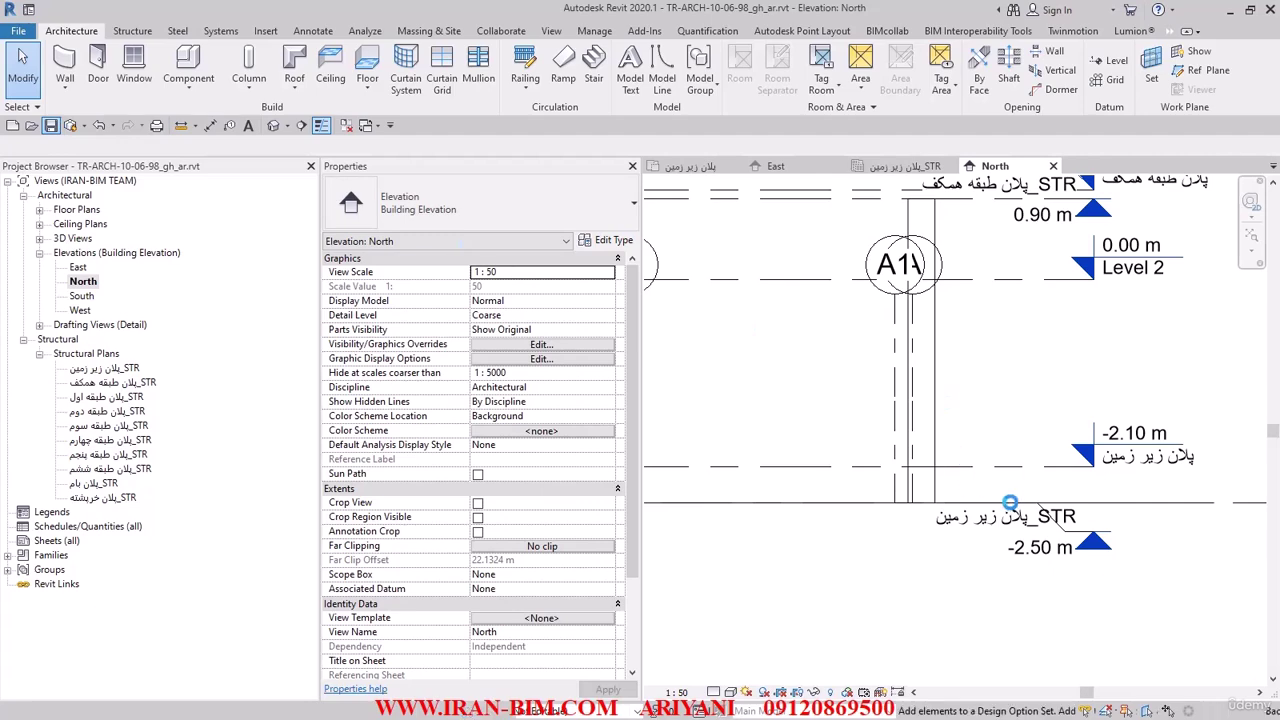
- Draw a new level at −2.20 m between the −2.10 m and −2.50 m basement levels, ending beyond their heads
left_click(1085, 462)
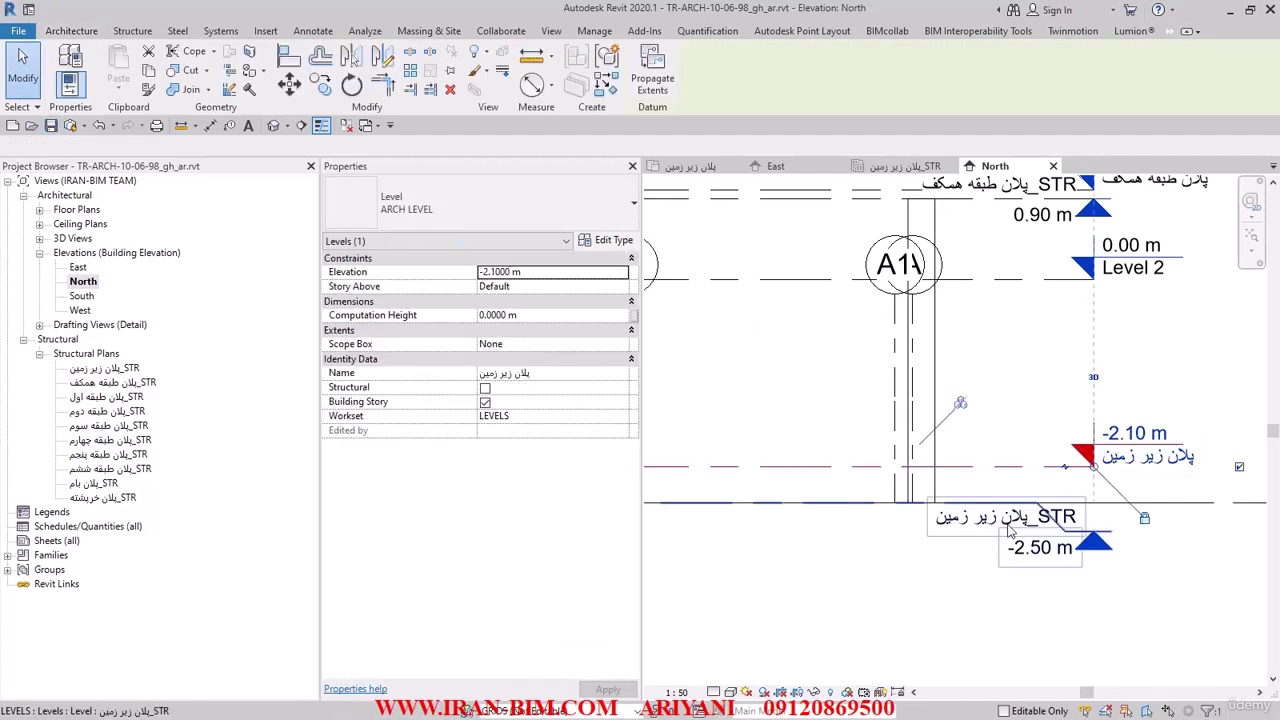
scroll(1012, 532, "down", 3)
left_click(1029, 554)
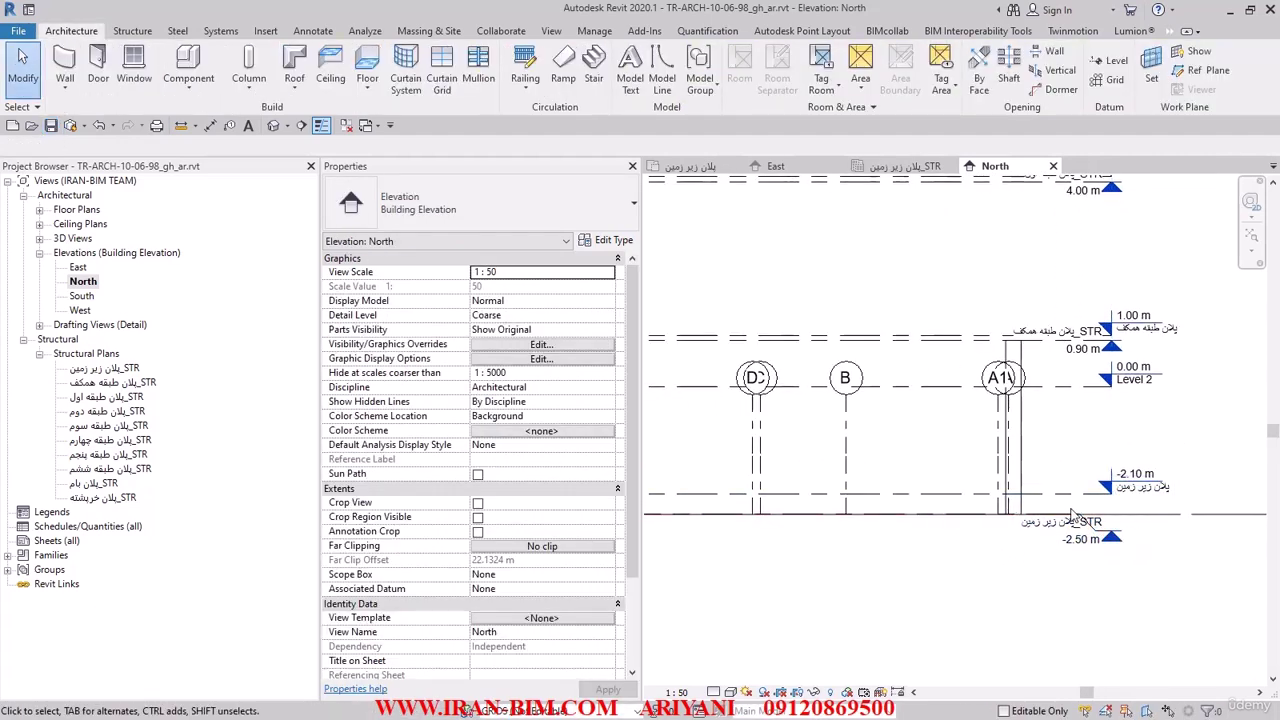
scroll(1072, 515, "up", 2)
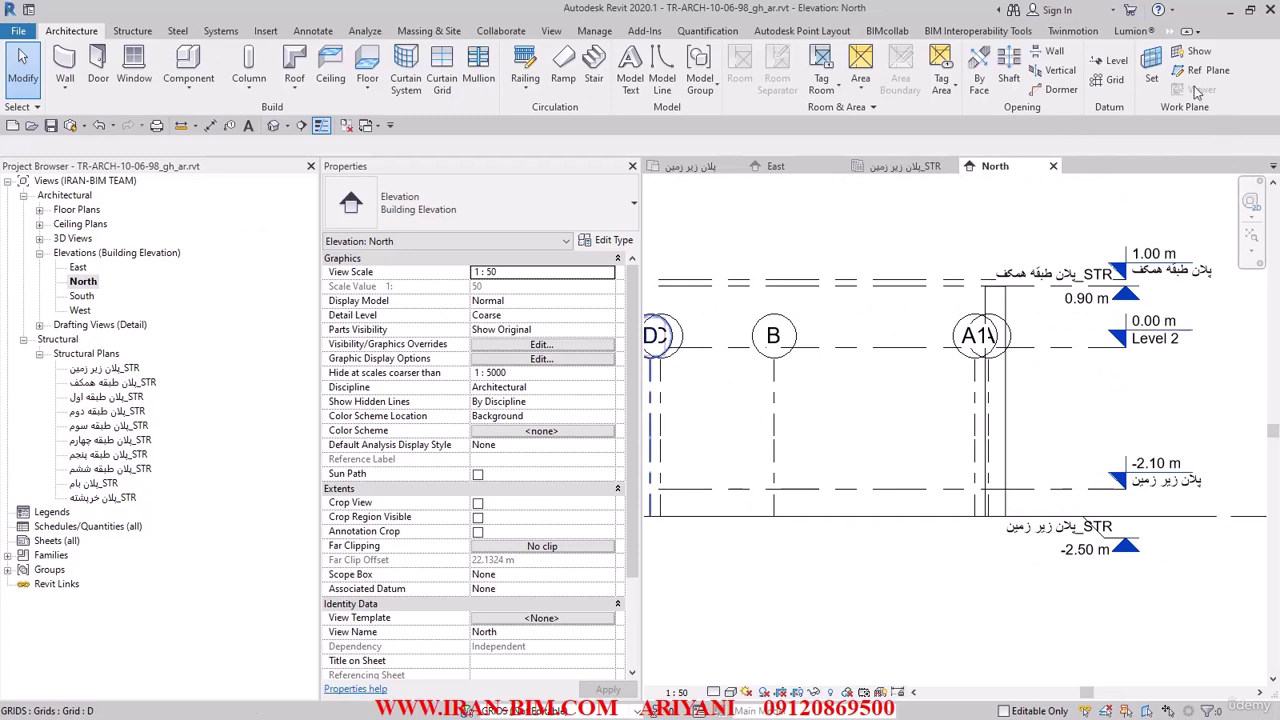
left_click(1112, 62)
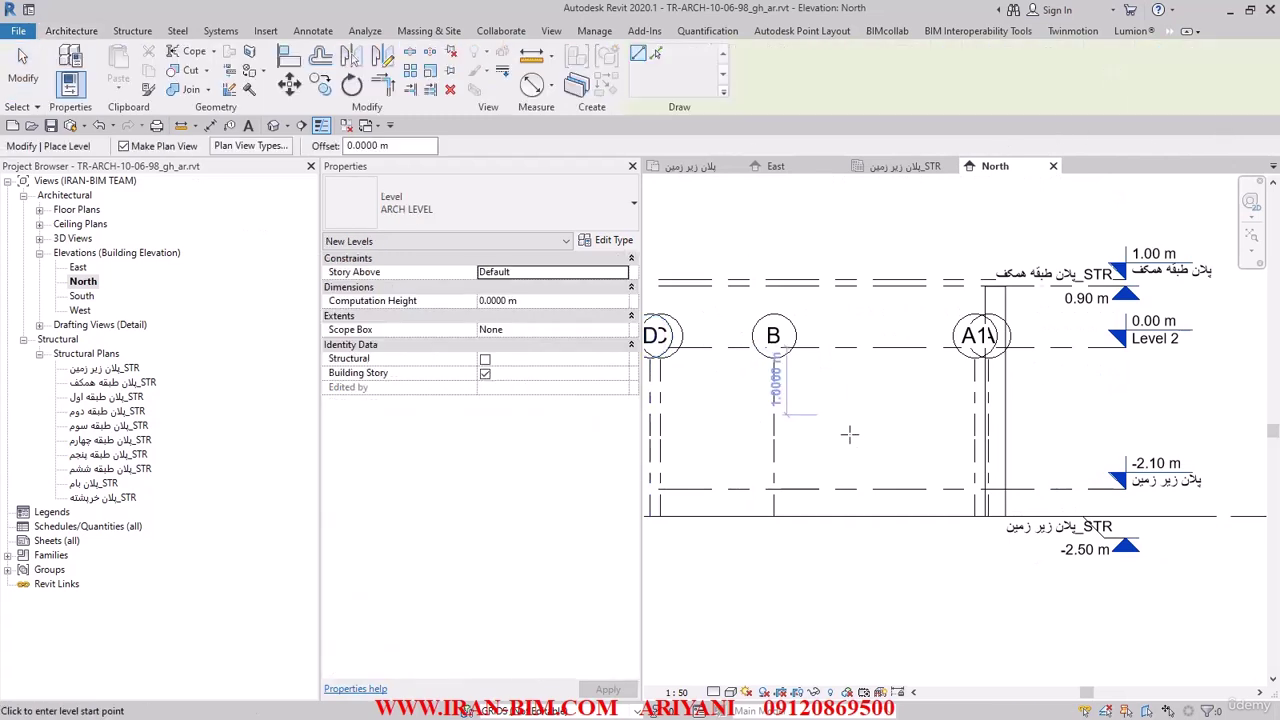
middle_click_drag(849, 433, 963, 278)
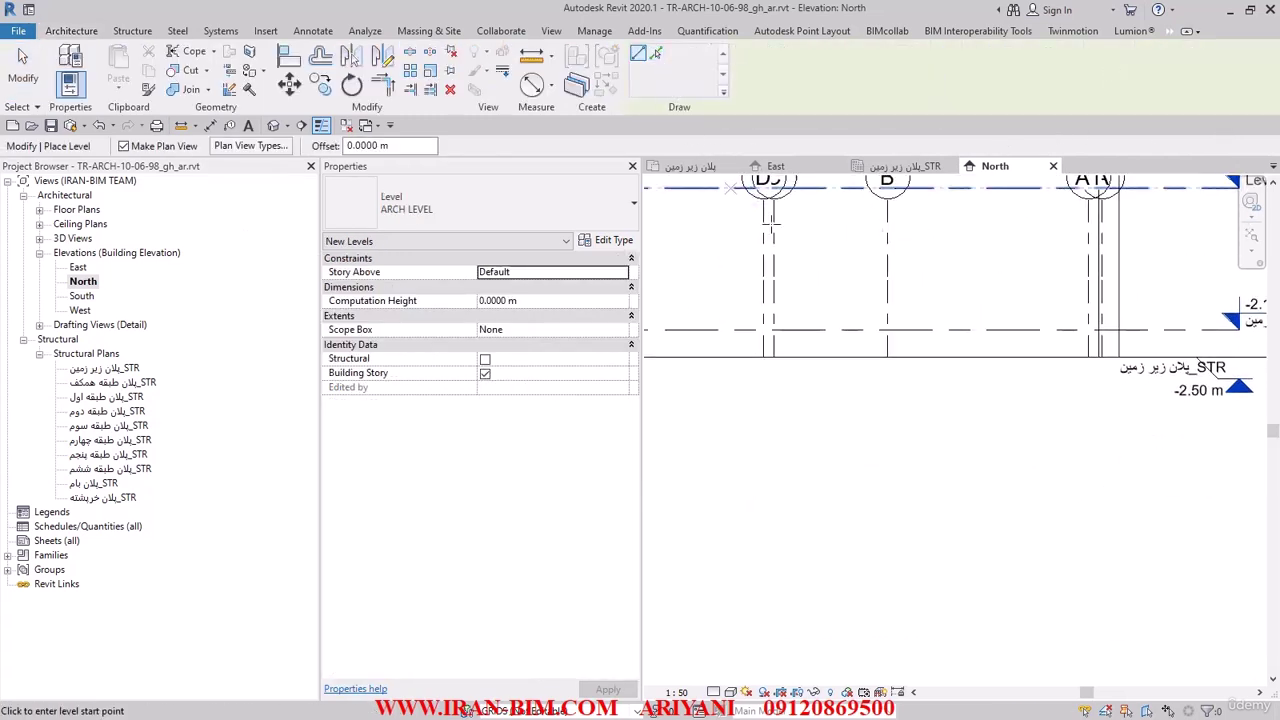
left_click(726, 337)
middle_click_drag(1016, 336, 634, 329)
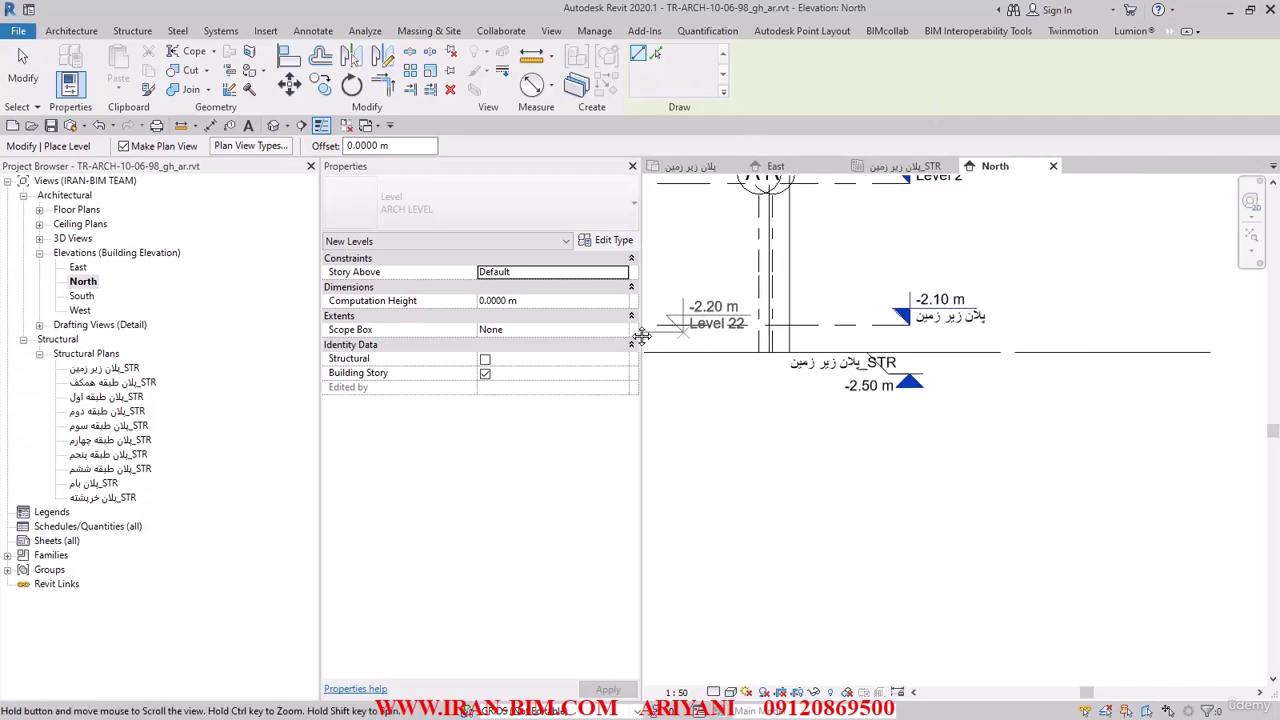
left_click(1040, 322)
key("Escape")
key("Escape")
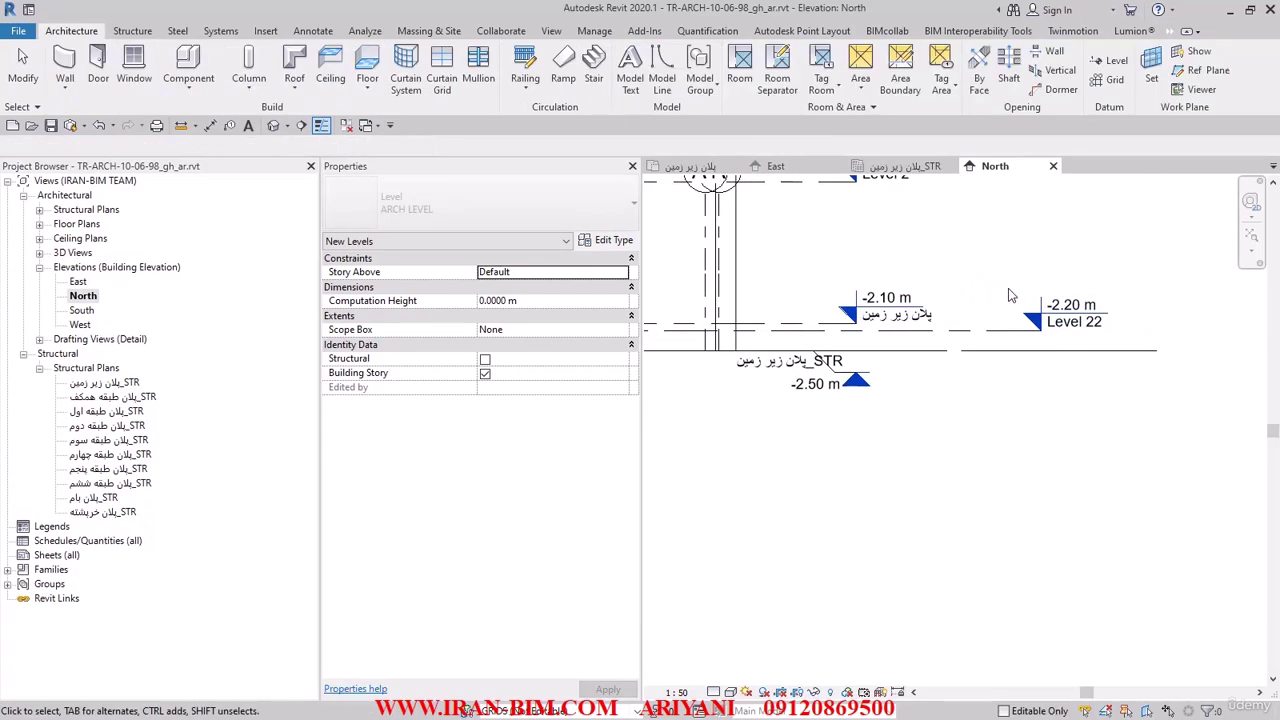
- Change the −2.20 m level's type to STR LEVEL
left_click(1012, 329)
left_click(426, 198)
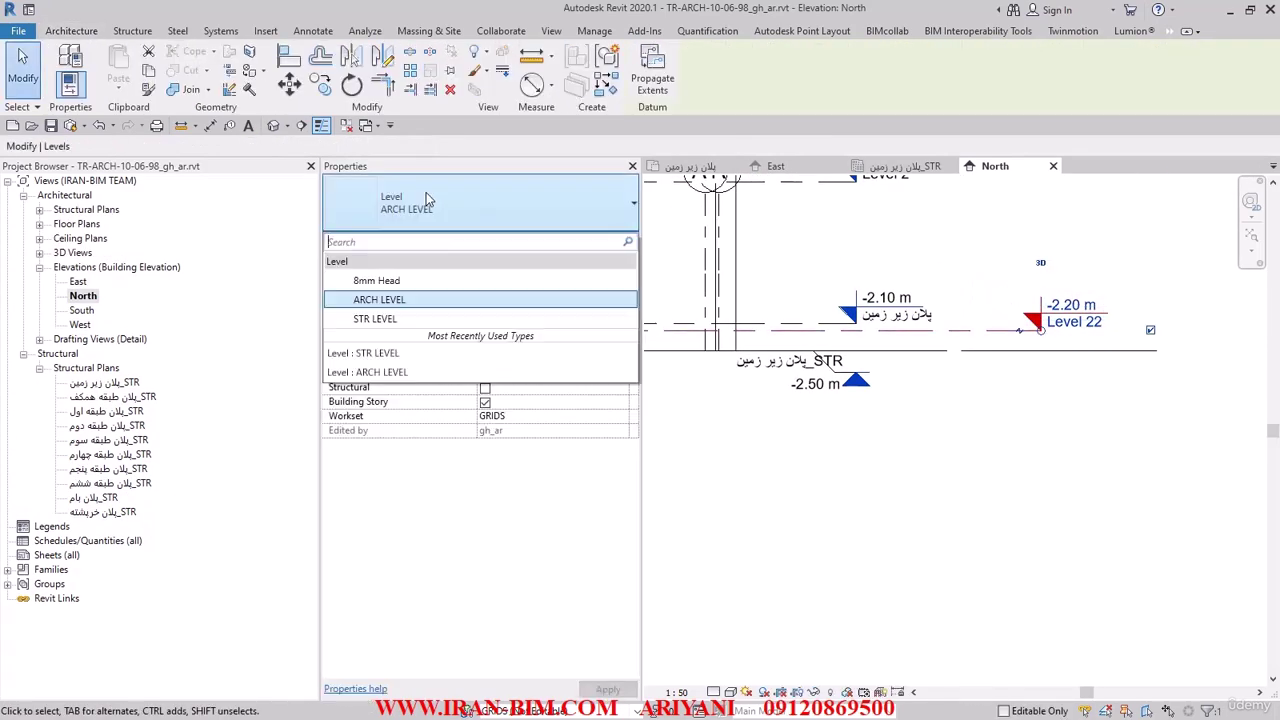
left_click(402, 318)
scroll(1037, 320, "up", 2)
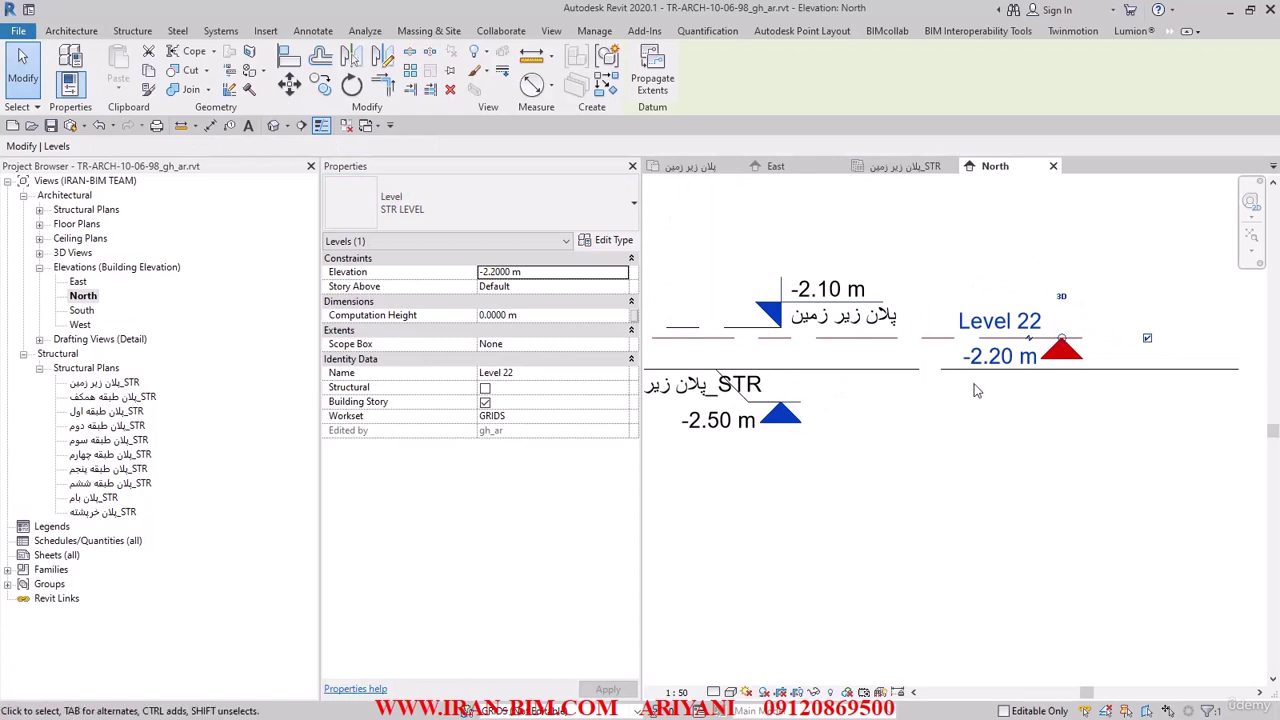
- Rename the −2.20 m level as "پلان مبنای دیوار زیر زمین" and rename its corresponding views too
left_click(1000, 321)
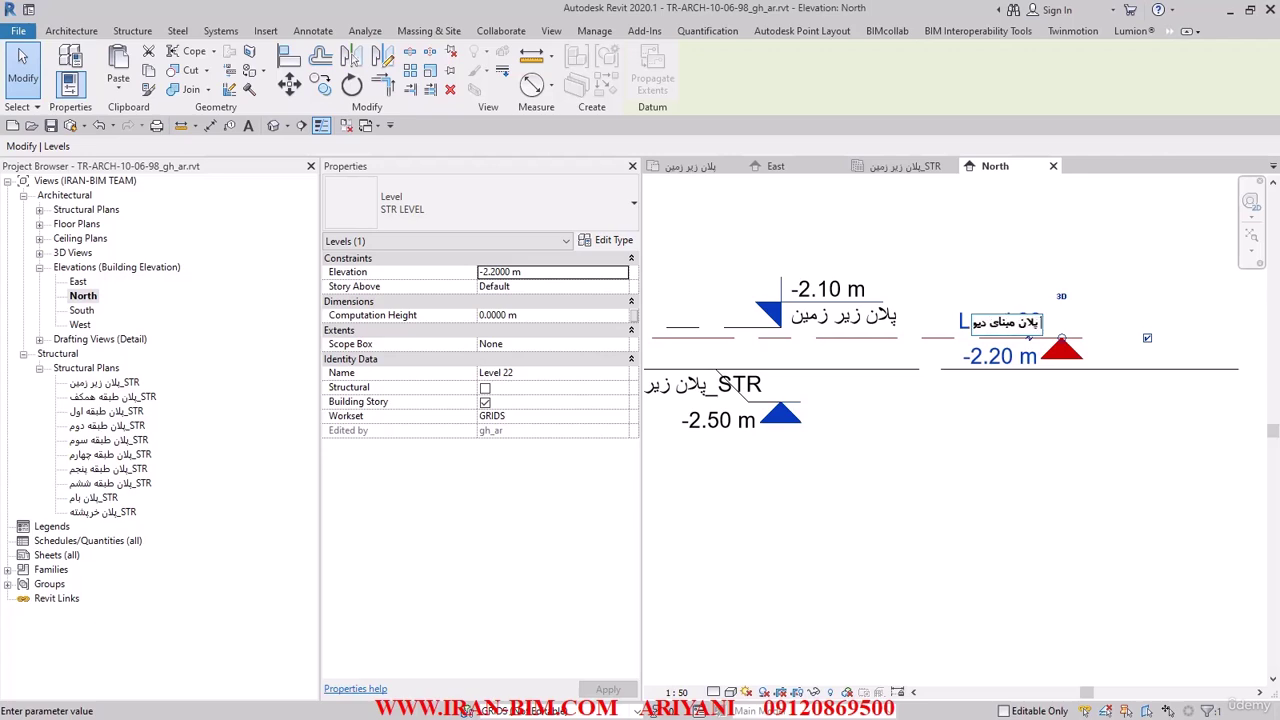
key("Return")
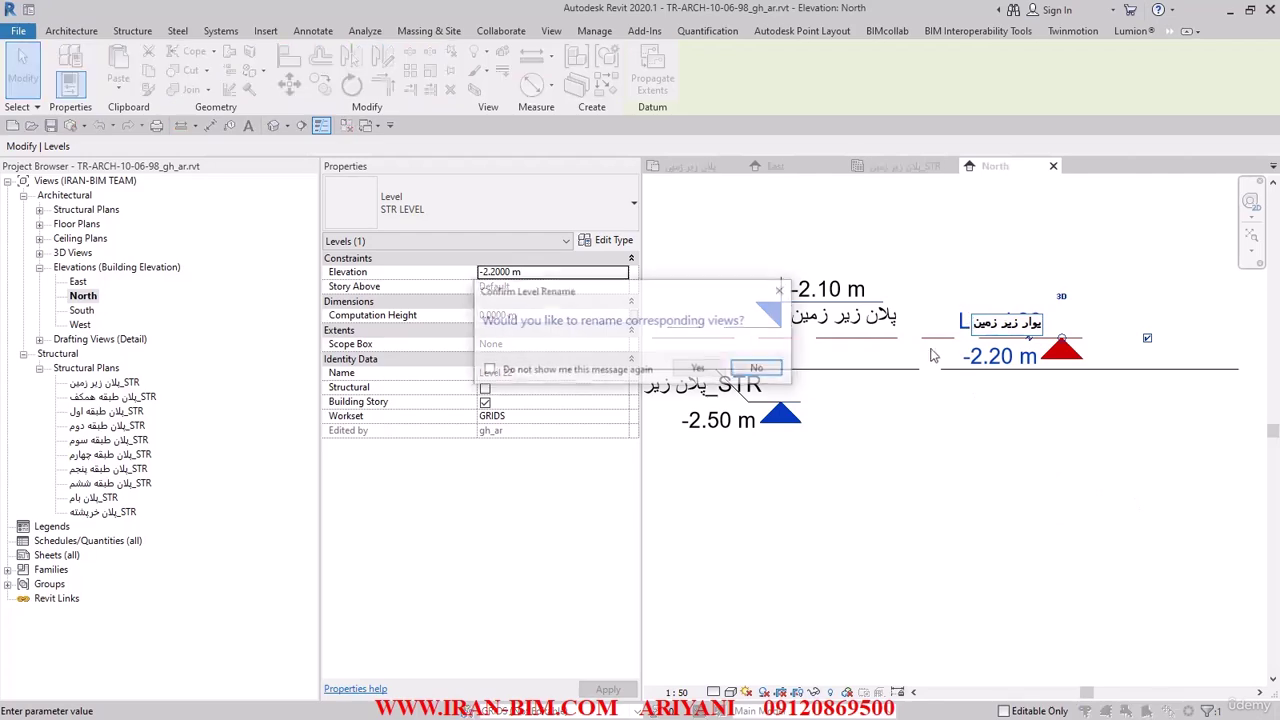
left_click(716, 369)
left_click(920, 397)
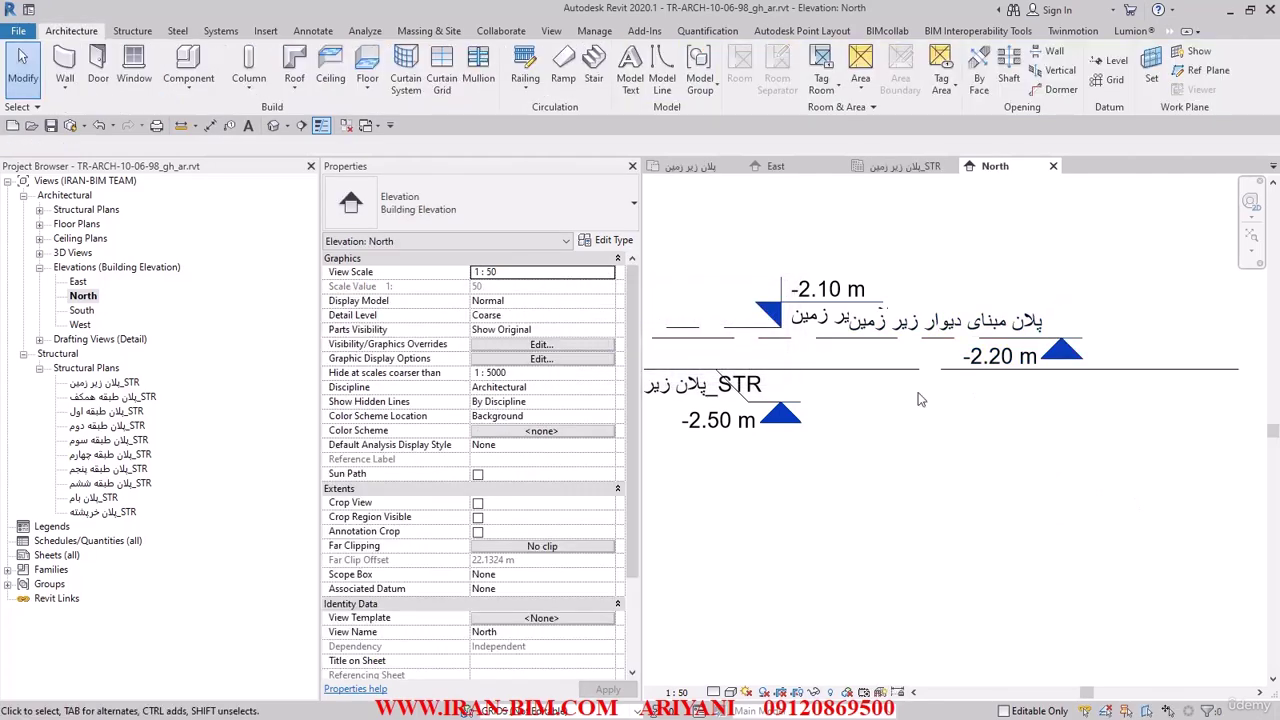
- Line up the ends of the −2.10 m and −2.20 m levels by maximizing their 3D extents
left_click_drag(915, 271, 798, 338)
right_click(797, 344)
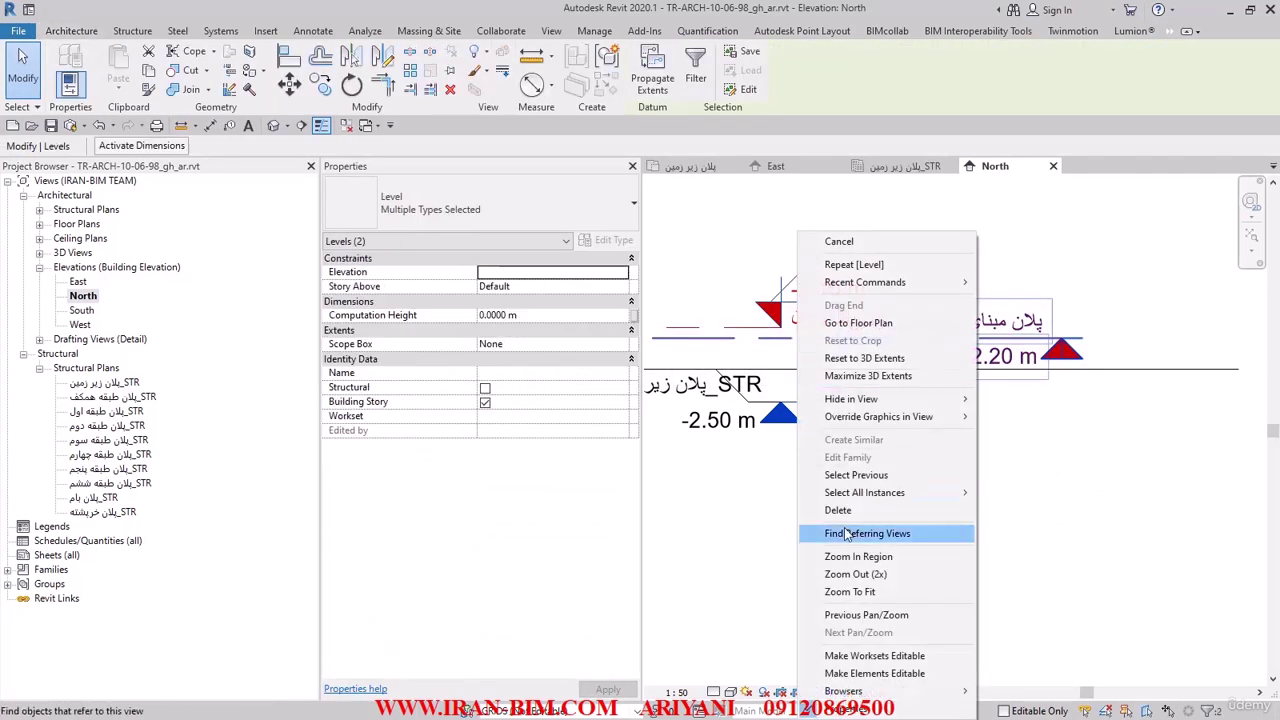
left_click(890, 358)
scroll(953, 511, "down", 3)
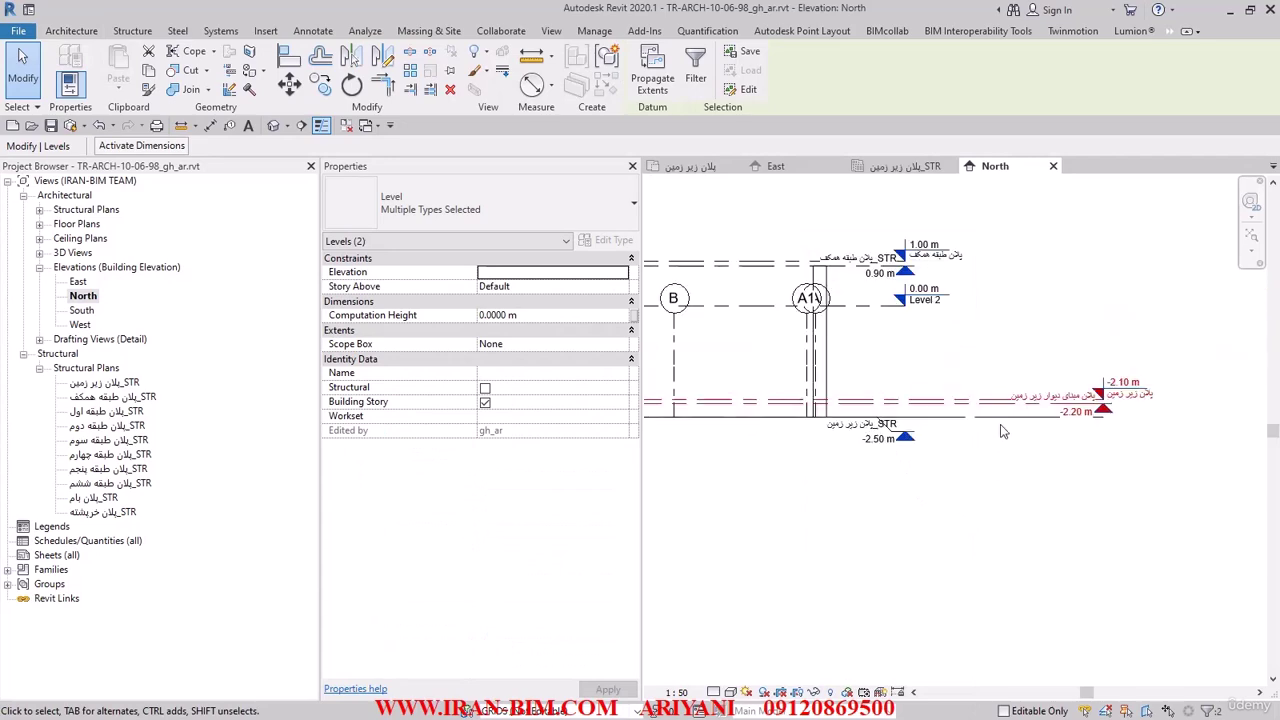
- Select everything in the North elevation and maximize the 3D extents of all its levels and grids
key("Escape")
scroll(1000, 428, "down", 3)
scroll(878, 285, "down", 3)
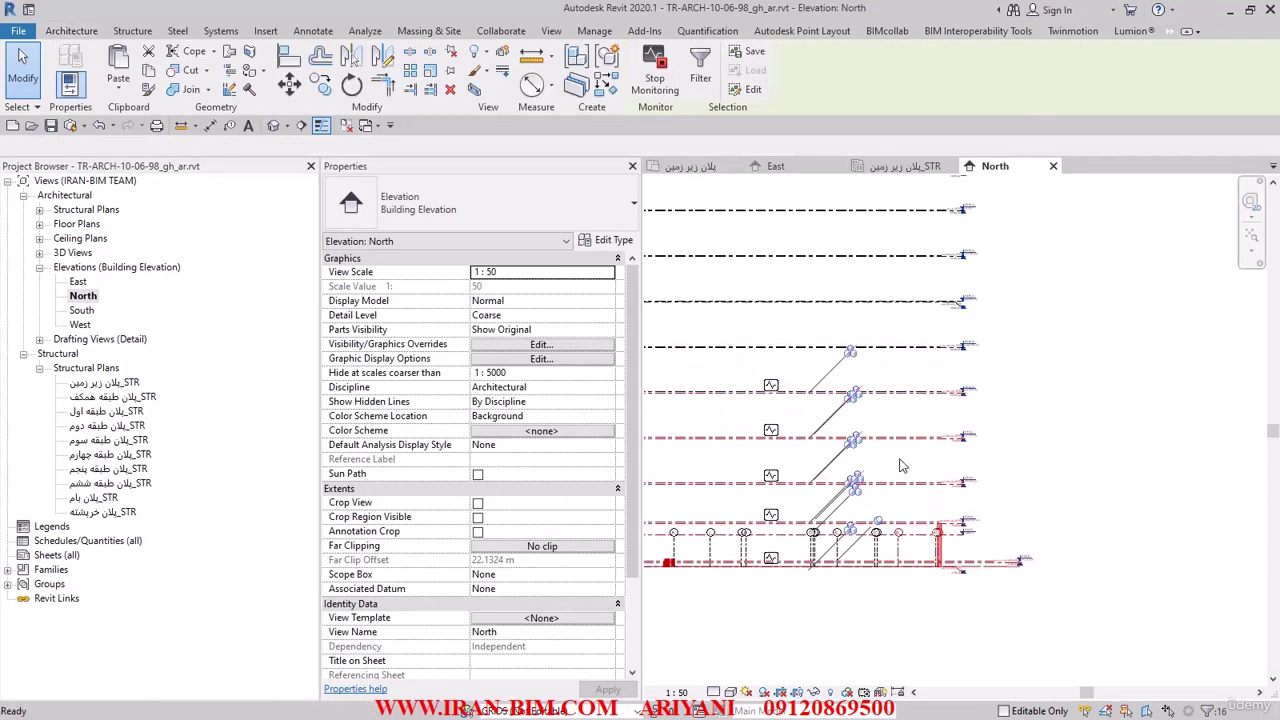
left_click(897, 374)
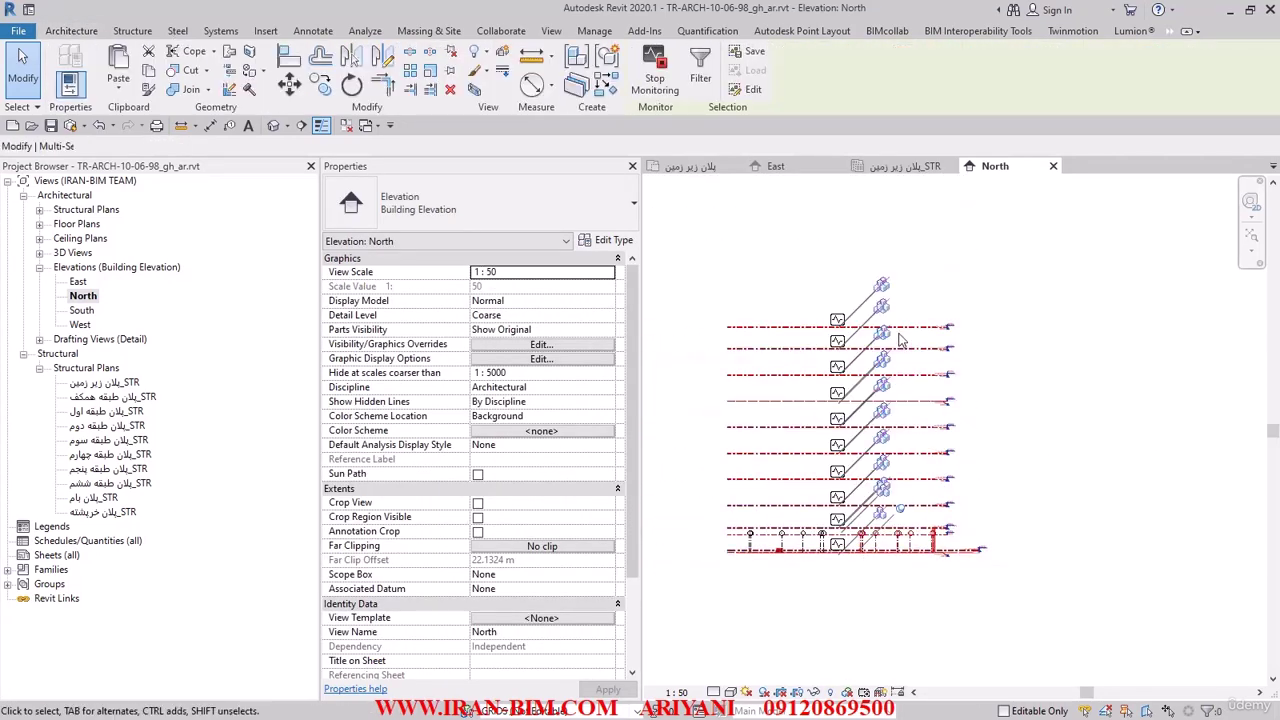
right_click(920, 320)
right_click(908, 338)
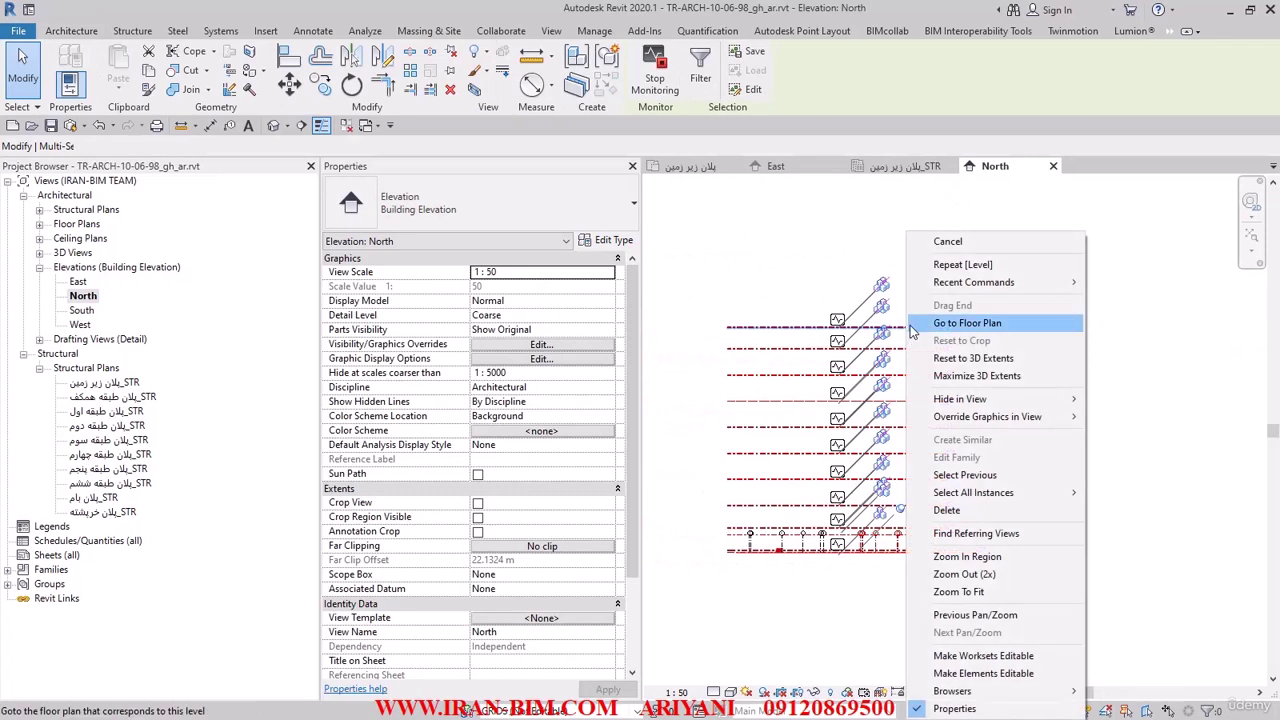
left_click(976, 375)
left_click(1035, 524)
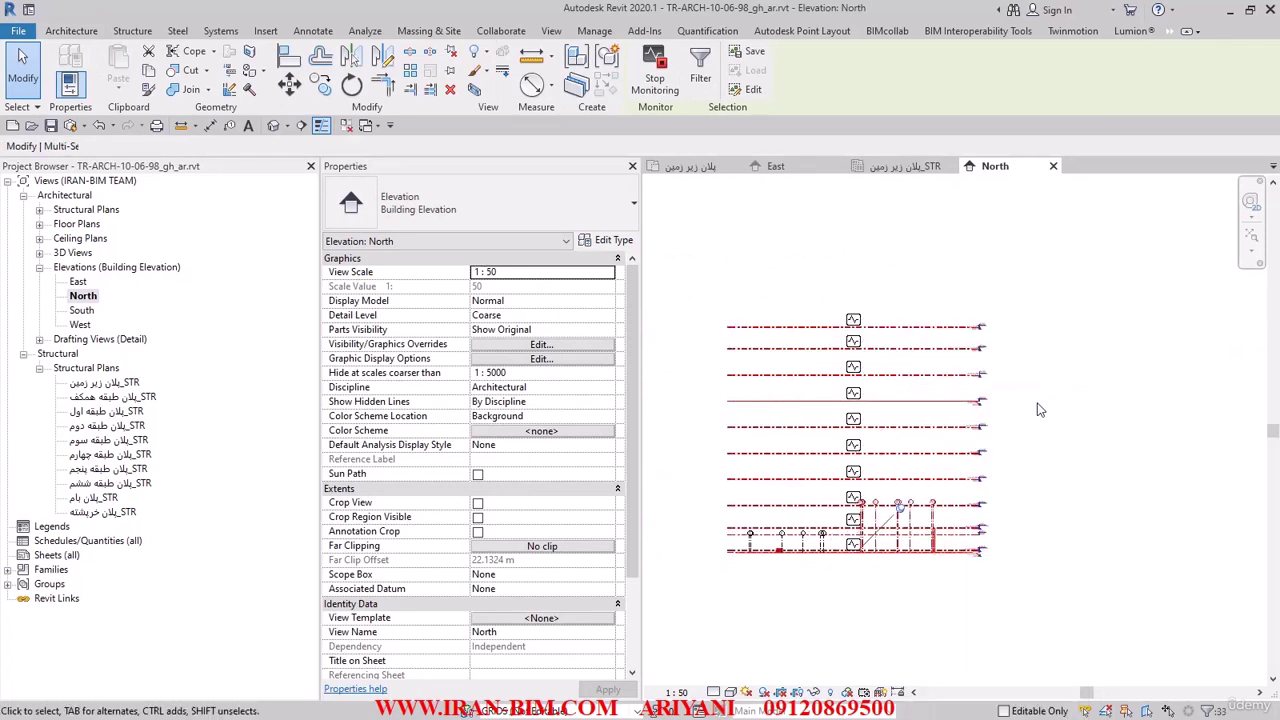
- Move the −2.20 m wall base level to the LEVELS workset
scroll(965, 510, "up", 5)
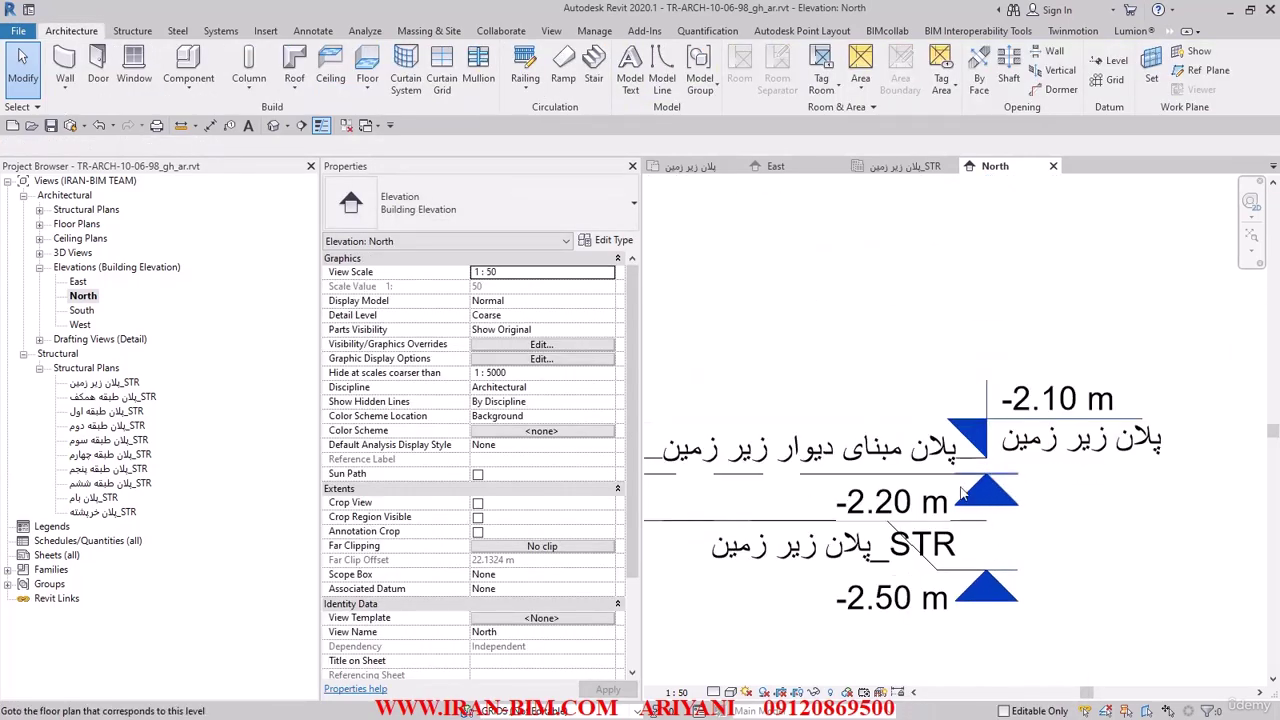
left_click(958, 480)
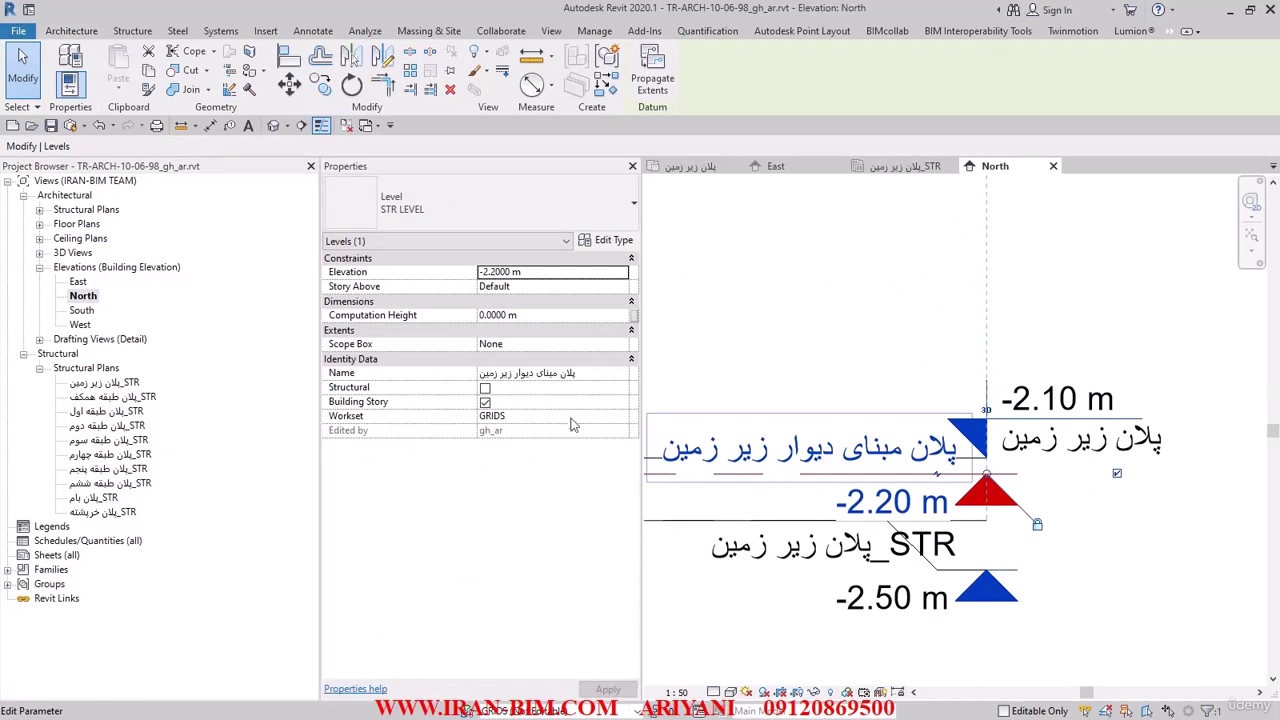
left_click(617, 418)
left_click(518, 455)
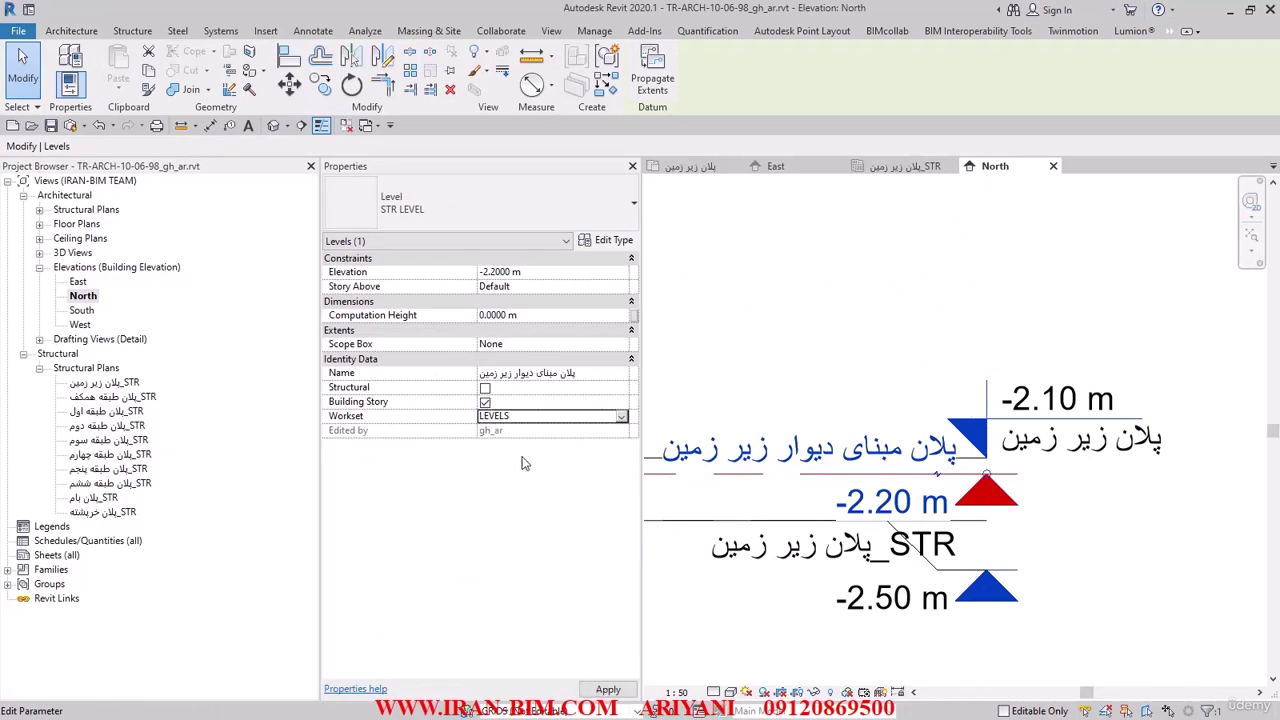
left_click(800, 389)
- Set the base level of the imported -1.dwg to "پلان مبنای دیوار زیر زمین"
scroll(873, 524, "down", 2)
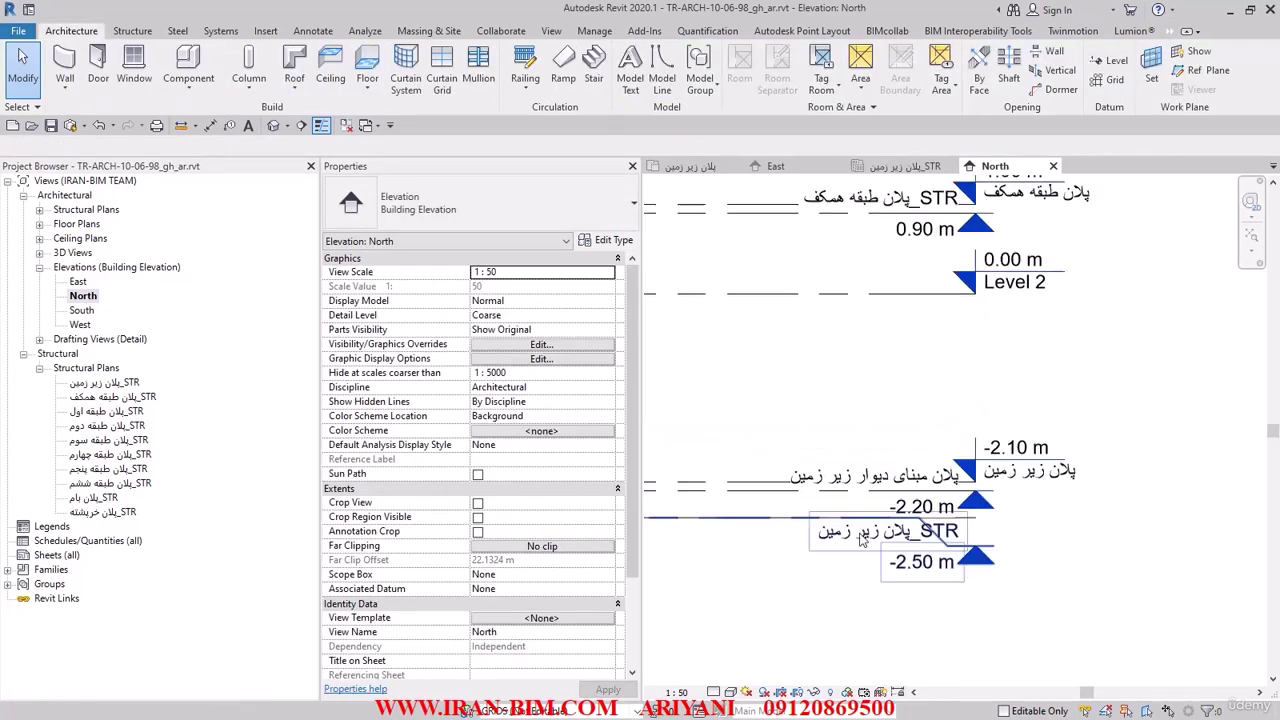
left_click(873, 519)
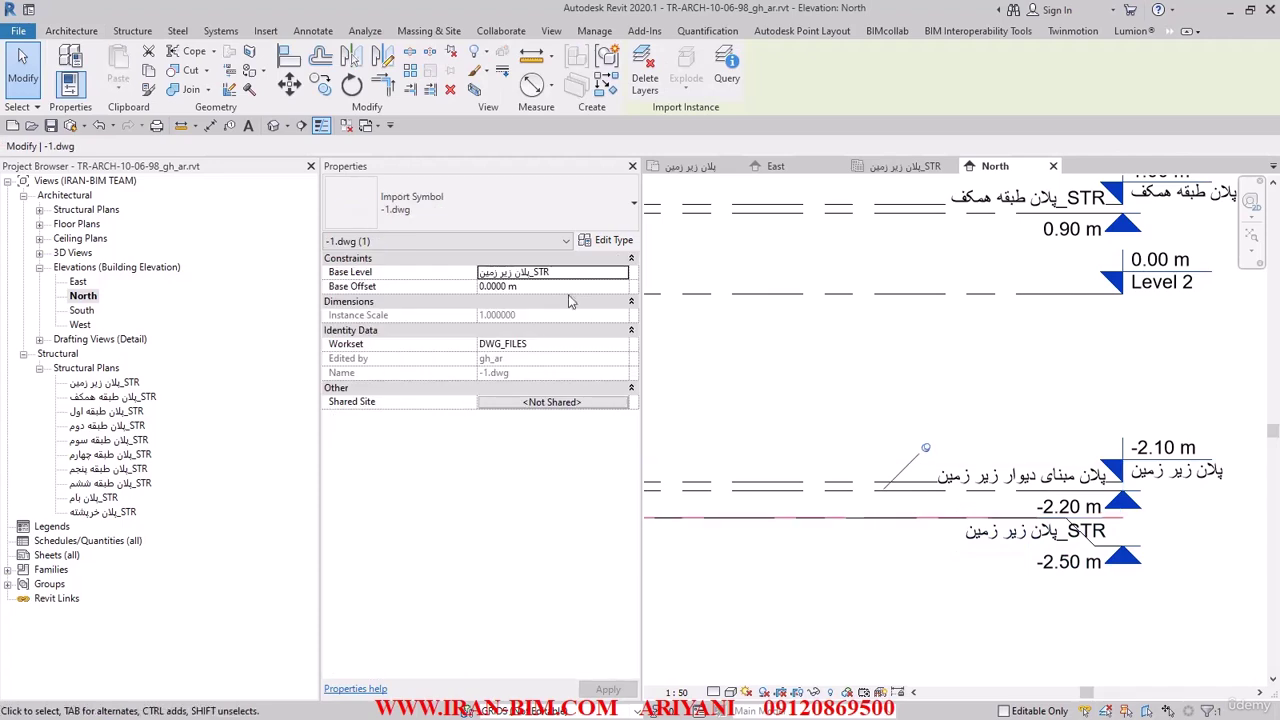
left_click(624, 273)
left_click(570, 314)
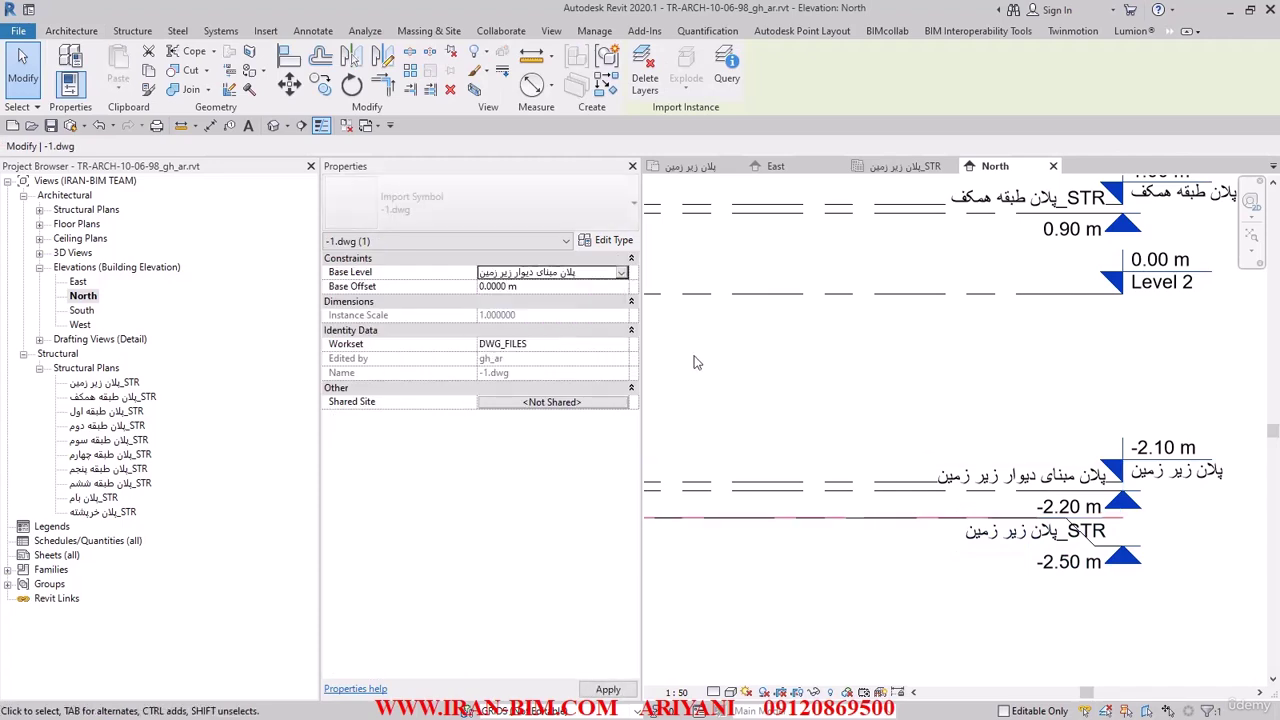
left_click(915, 425)
- Set the 30 cm exterior wall's base constraint to "پلان مبنای دیوار زیر زمین" and open that level's floor plan
scroll(940, 470, "down", 3)
scroll(945, 488, "up", 2)
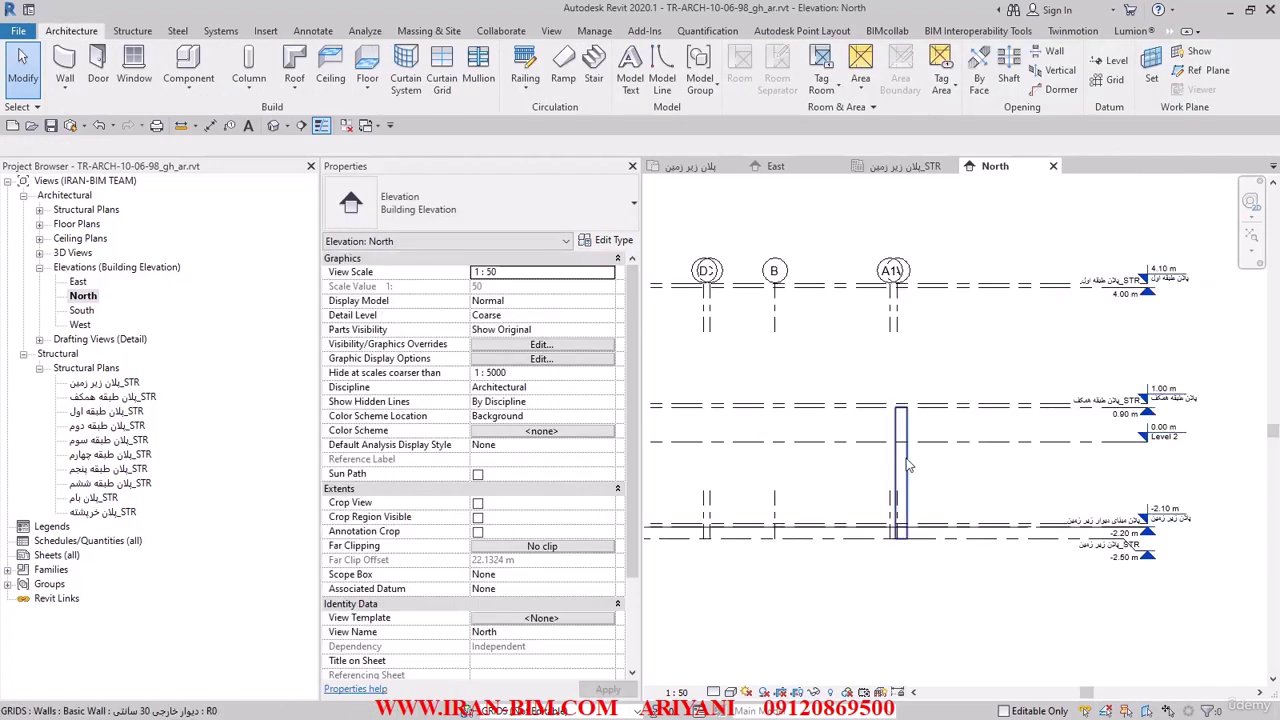
left_click(900, 470)
left_click(604, 287)
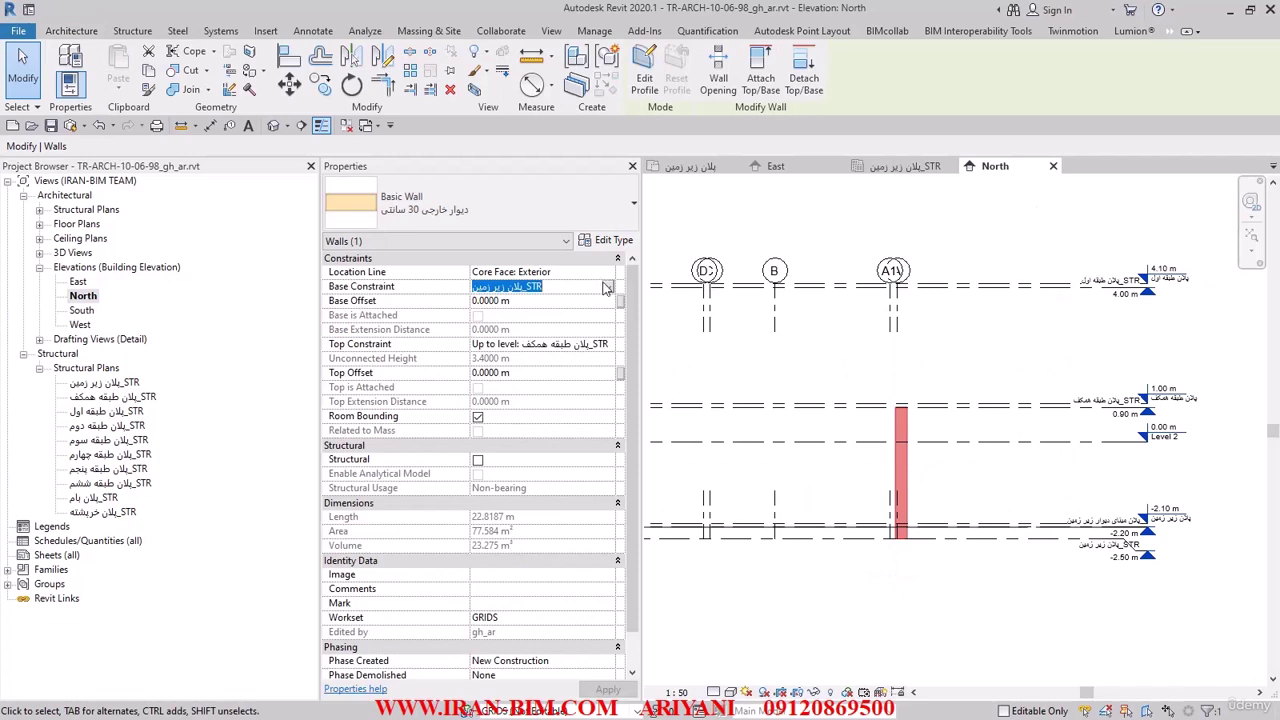
left_click(607, 289)
left_click(557, 314)
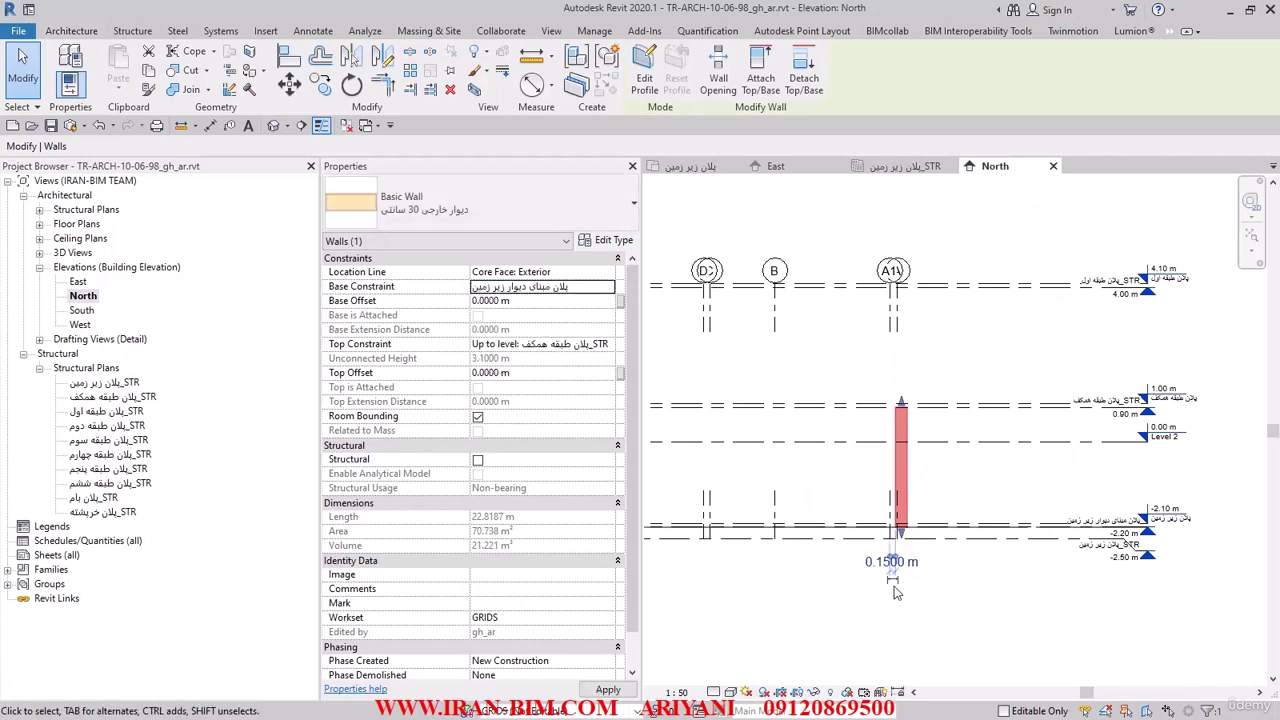
key("Escape")
scroll(1150, 548, "up", 4)
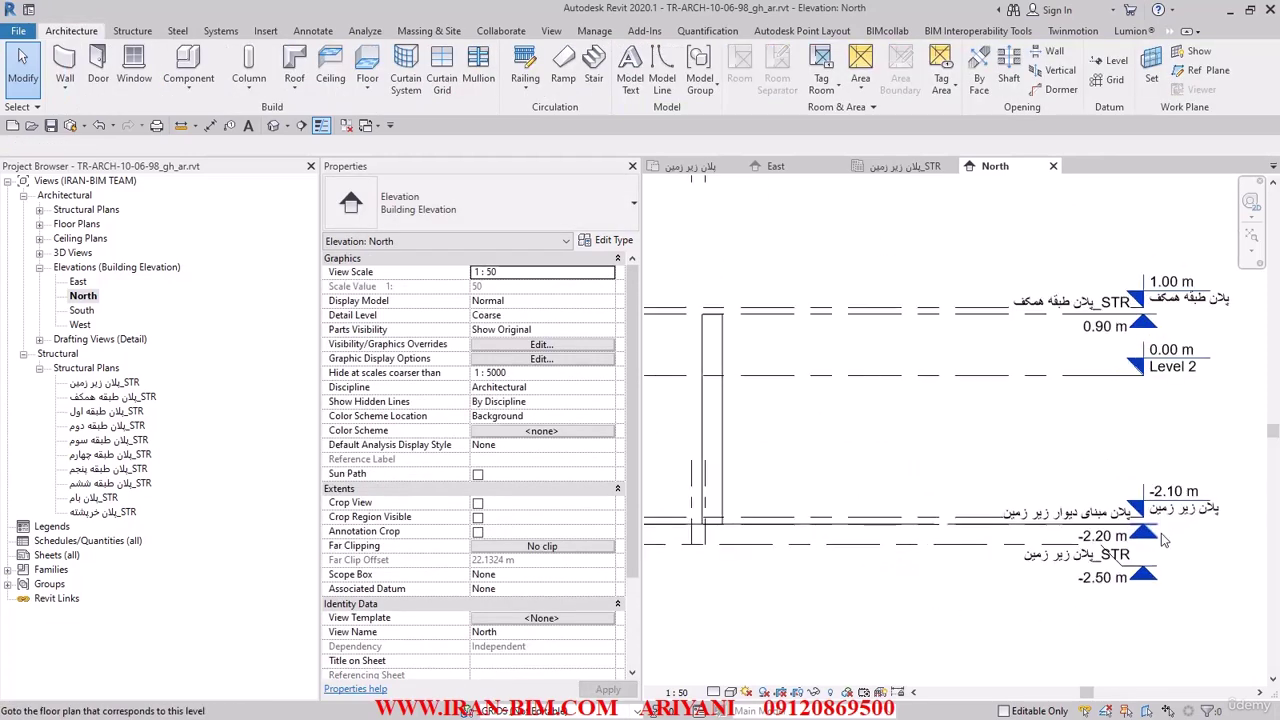
double_click(1143, 527)
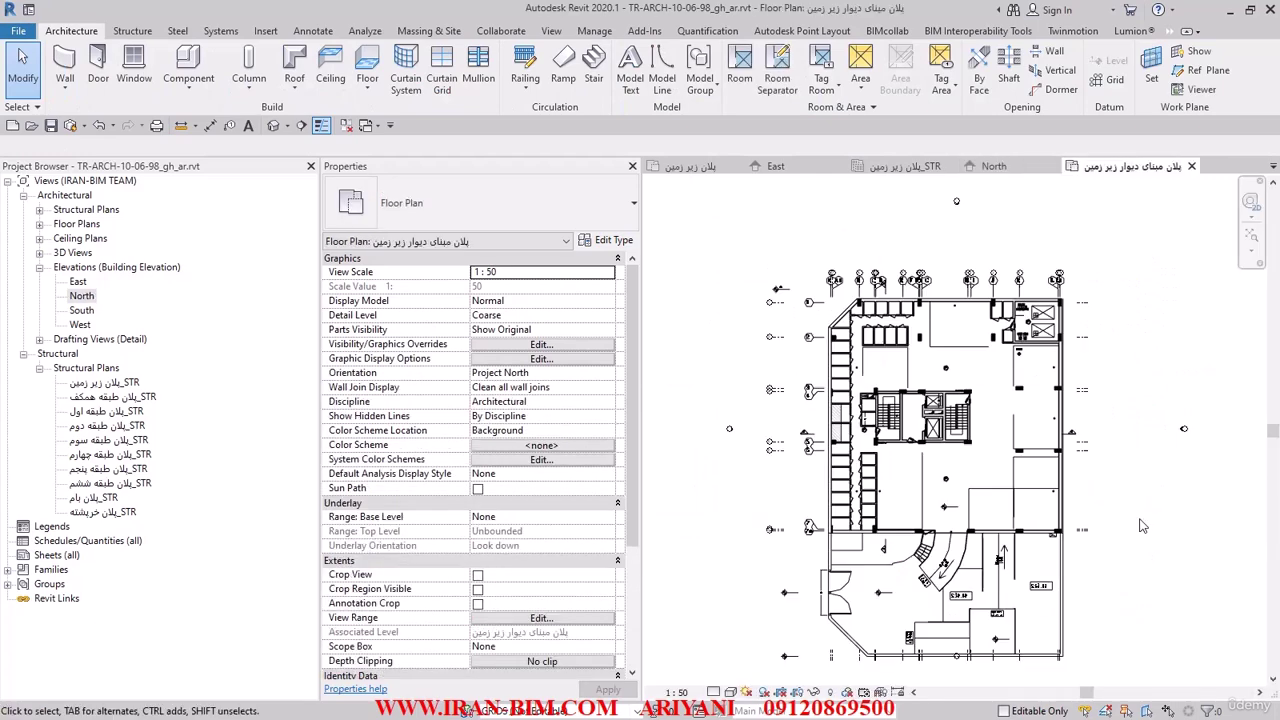
- Set the coarse scale fill pattern of the "دیوار خارجی 30 سانتی" wall type to <Solid fill>
scroll(828, 385, "up", 6)
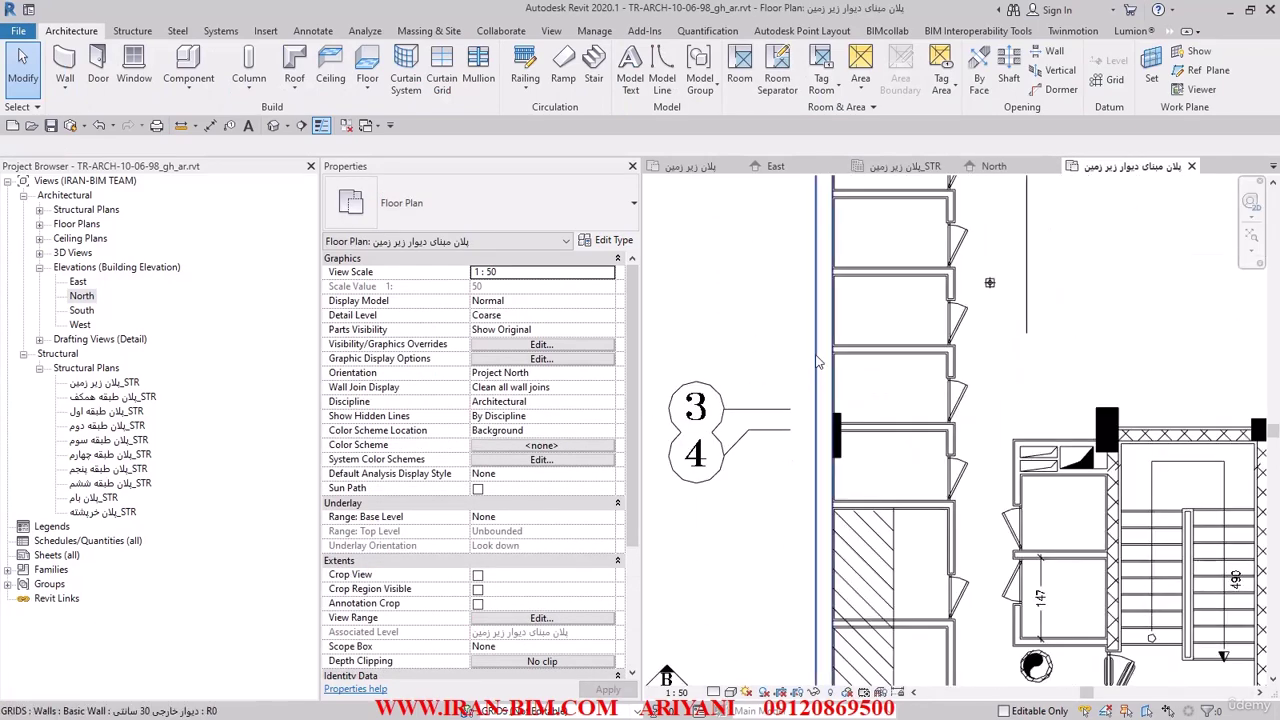
left_click(818, 310)
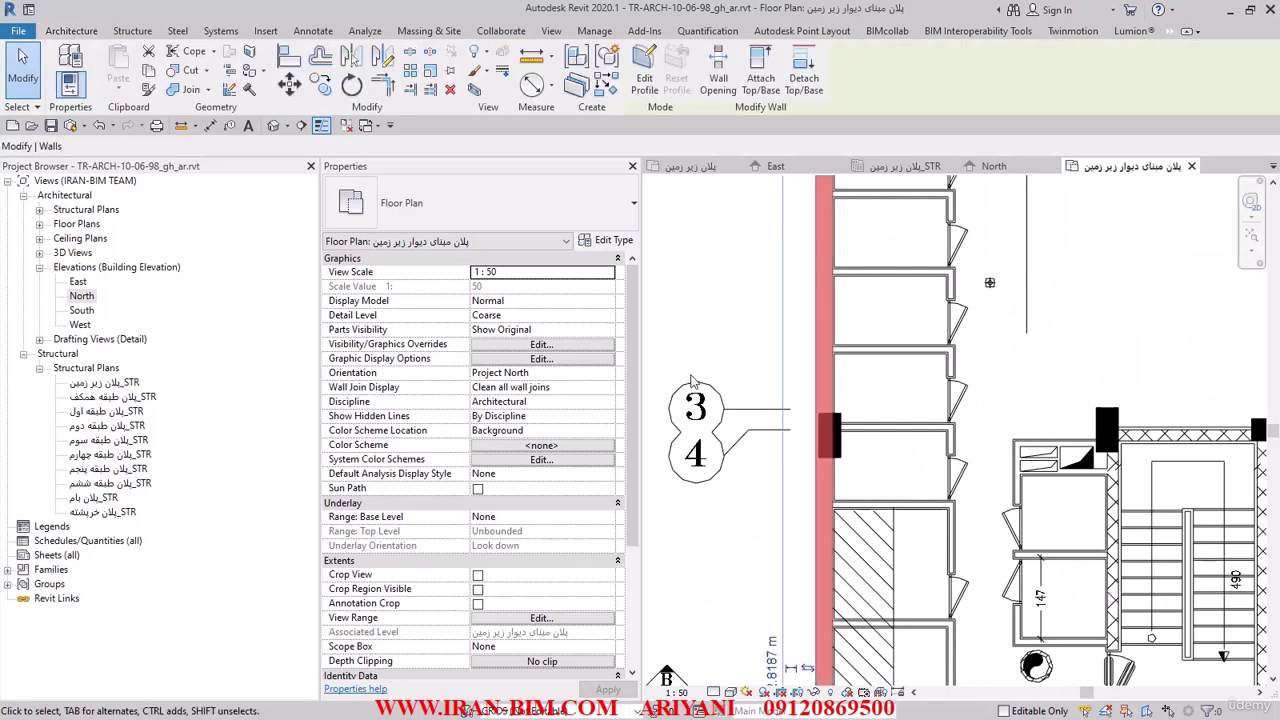
left_click(596, 225)
left_click(596, 230)
left_click(600, 241)
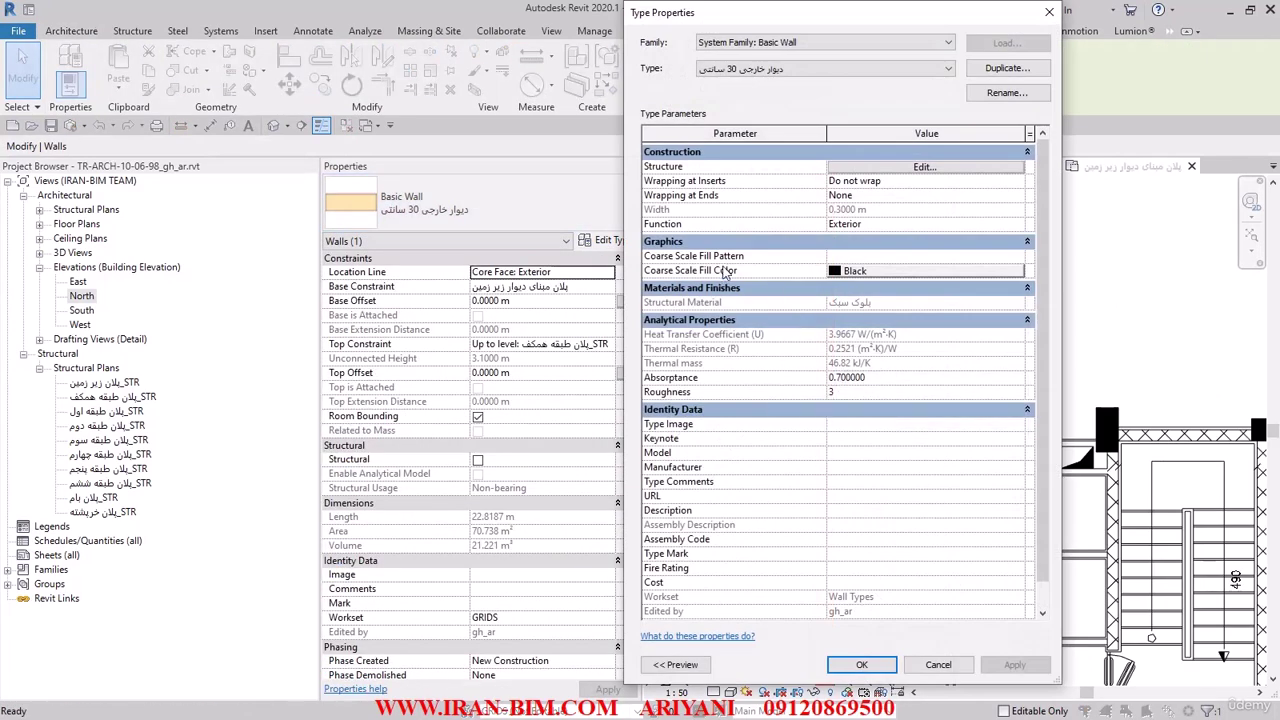
left_click(1018, 257)
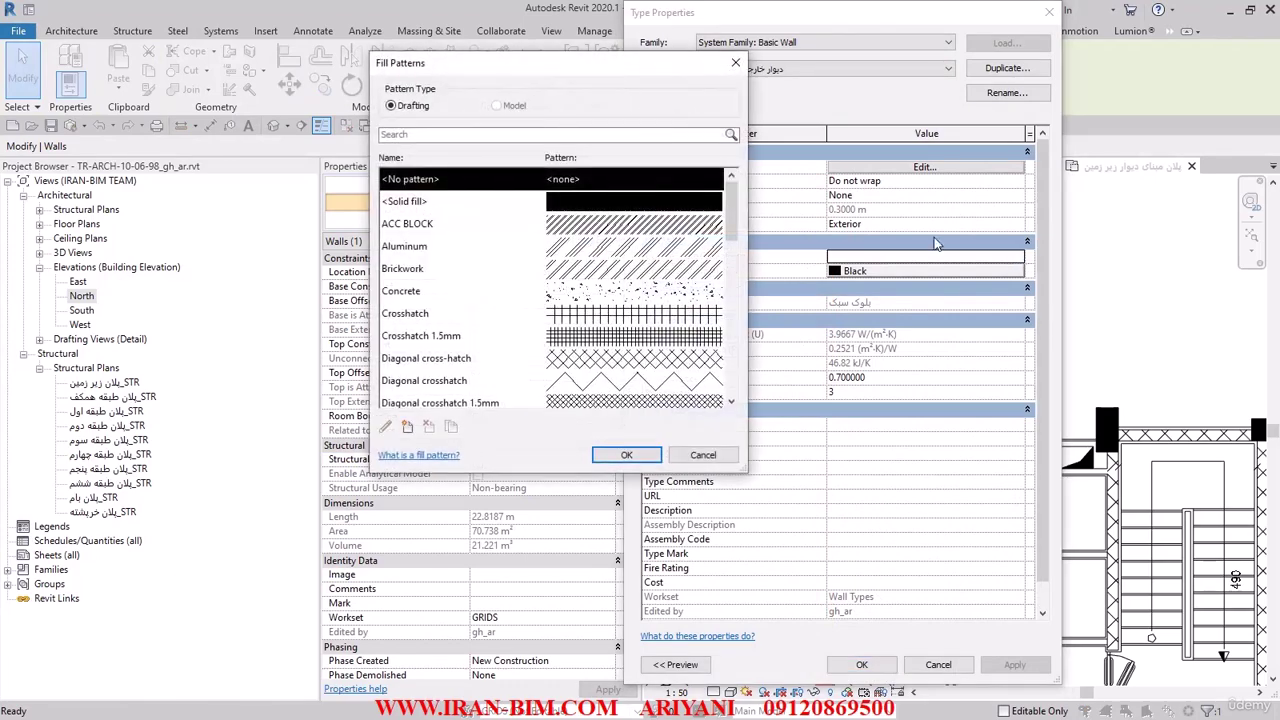
left_click(612, 205)
left_click(625, 456)
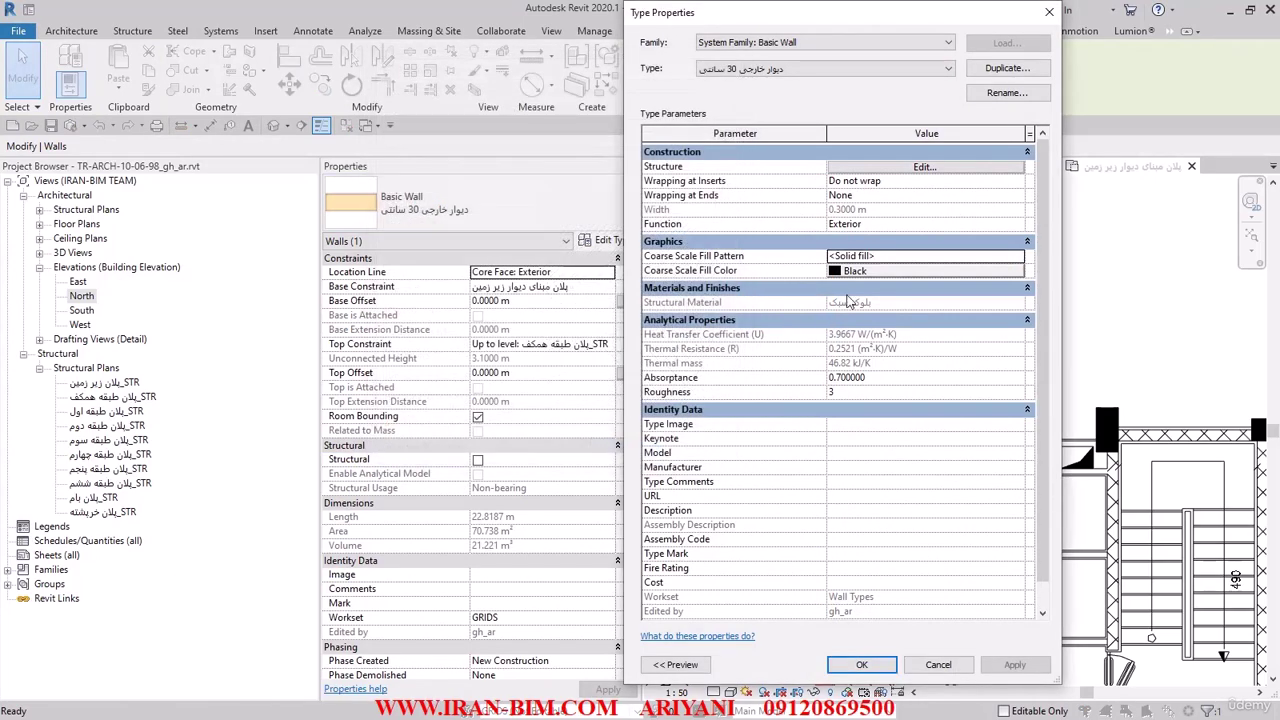
- Set the exterior wall type's coarse scale fill color to orange RGB 255-128-000 and apply the type changes
left_click(856, 271)
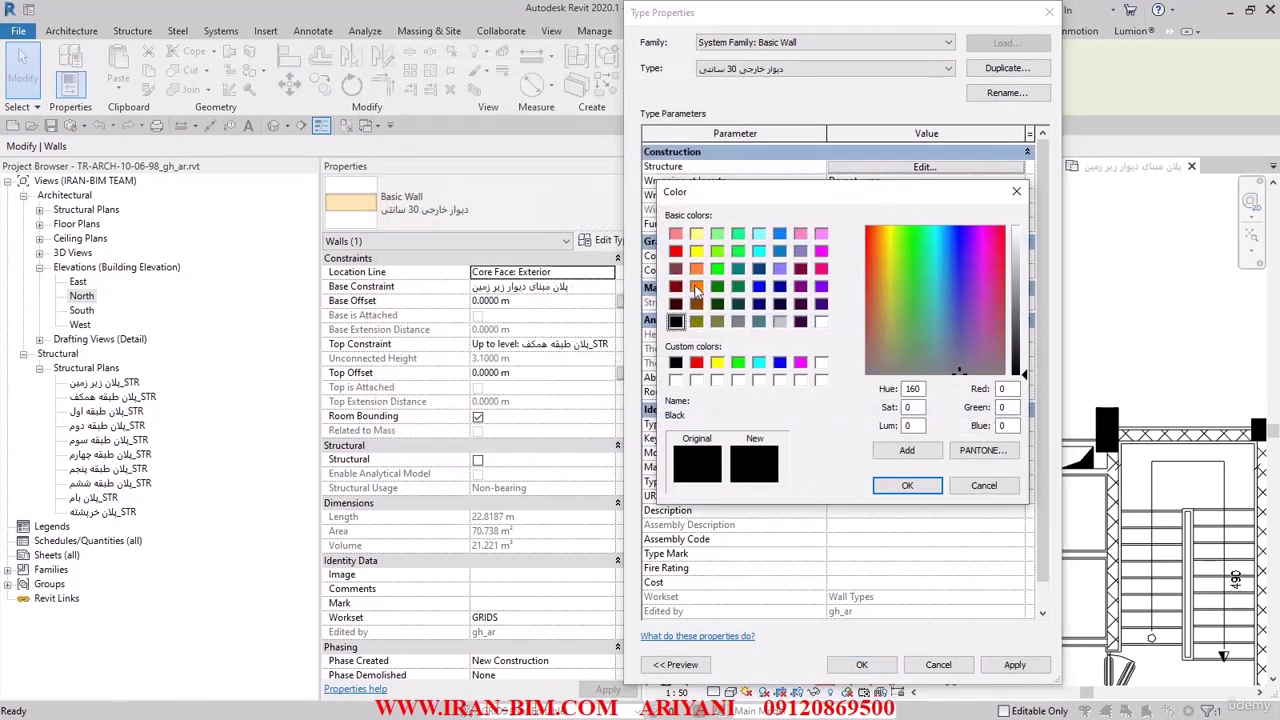
left_click(697, 287)
key("Return")
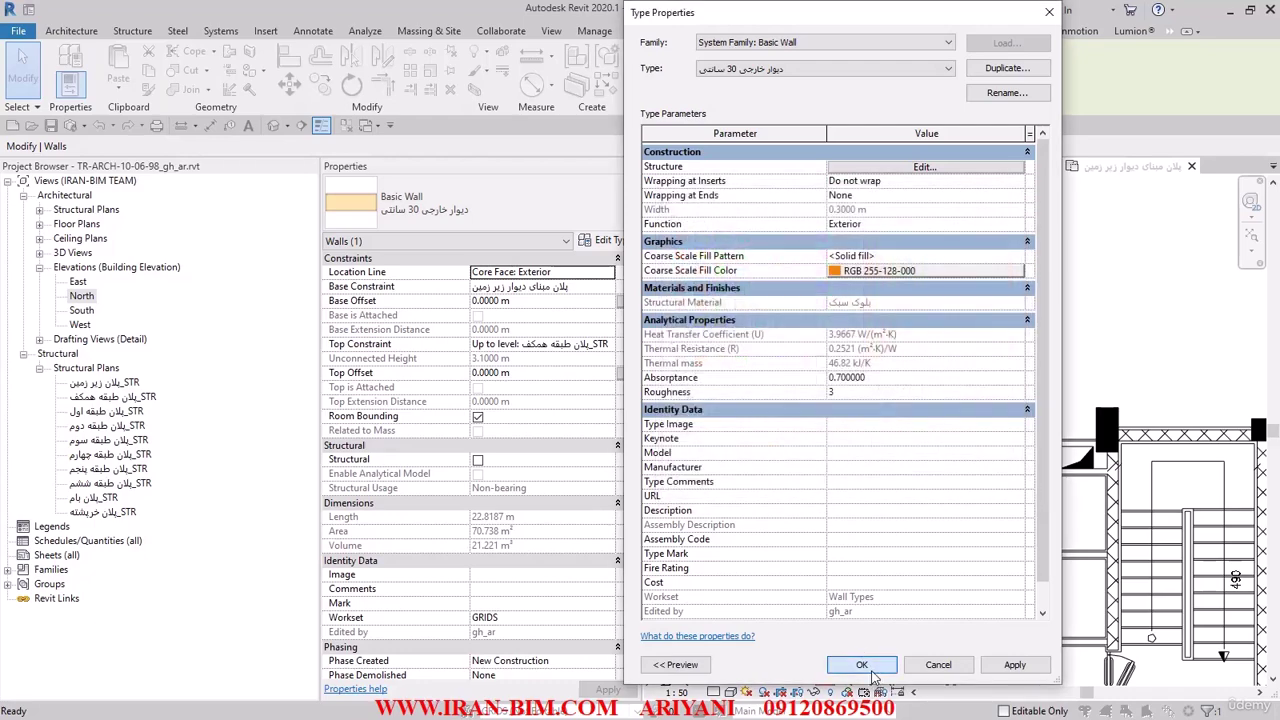
left_click(862, 664)
key("Escape")
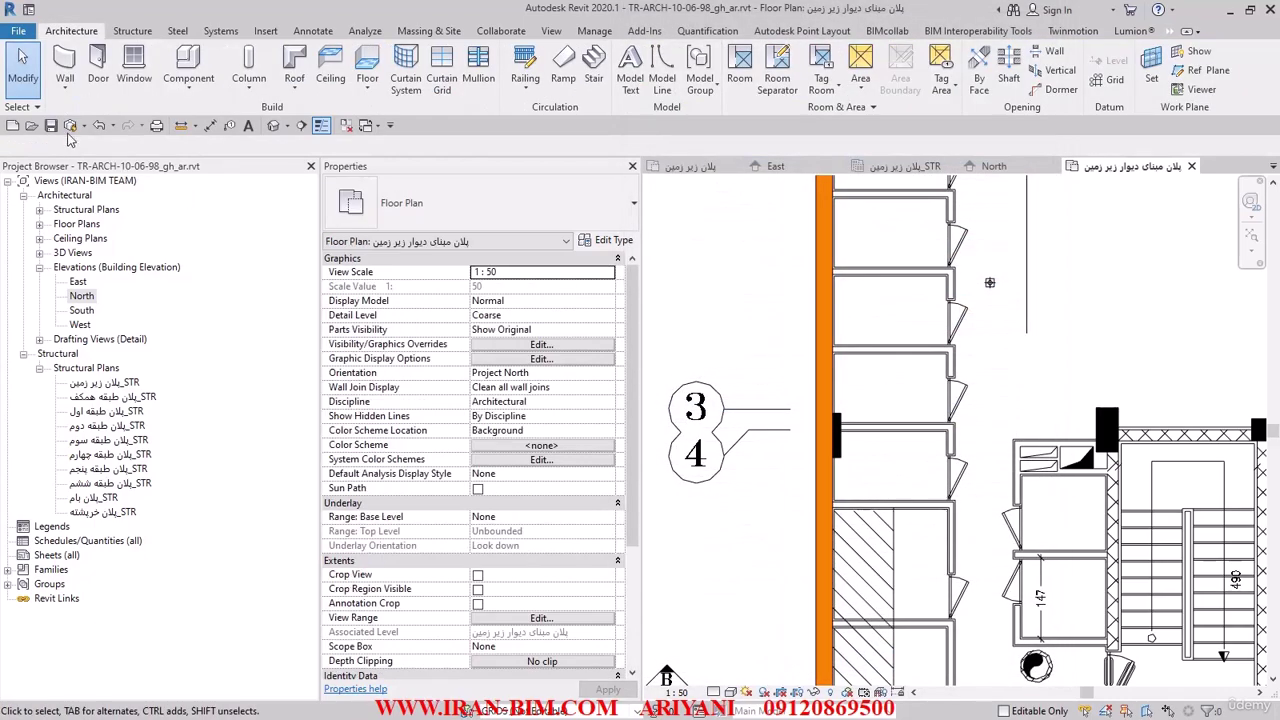